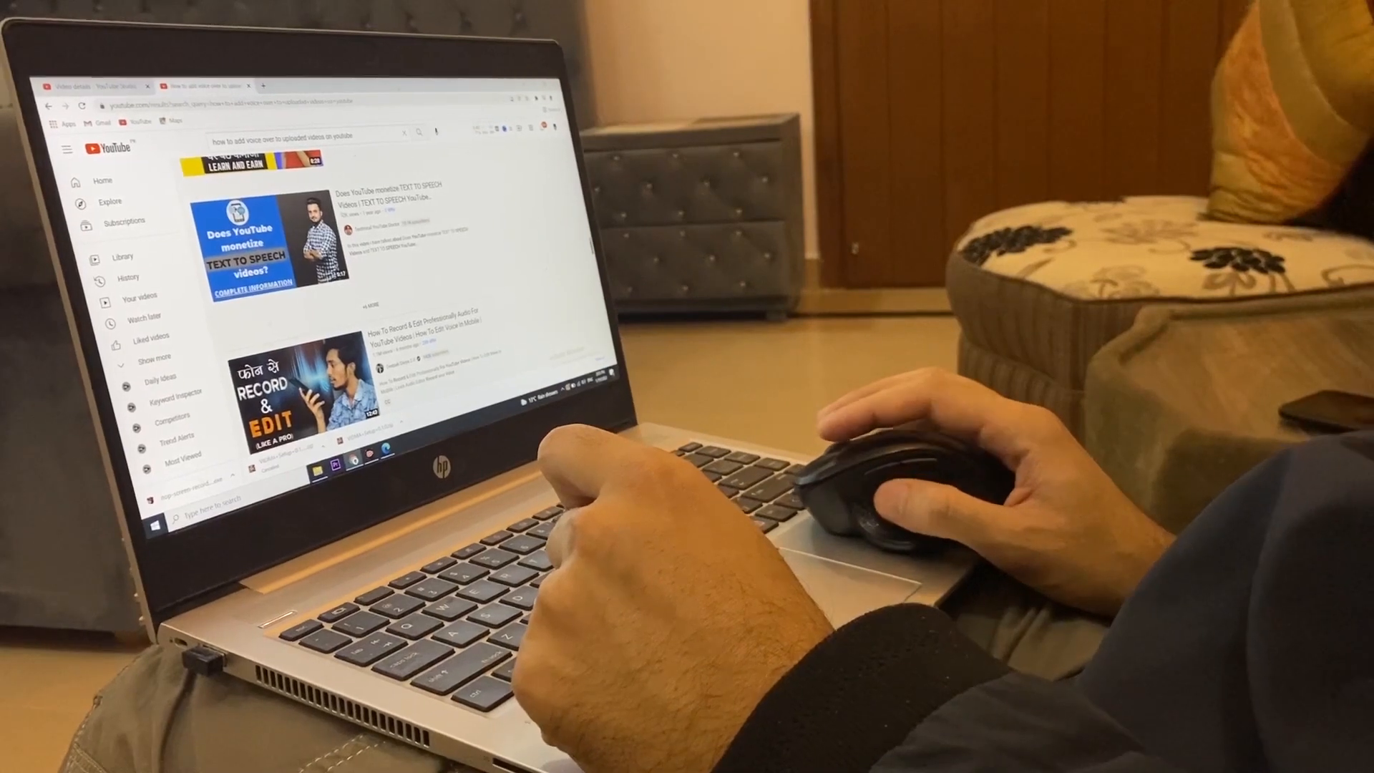
Step: Go from the YouTube search results to YouTube Studio and list the channel's uploaded videos
scroll(372, 286, "up", 10)
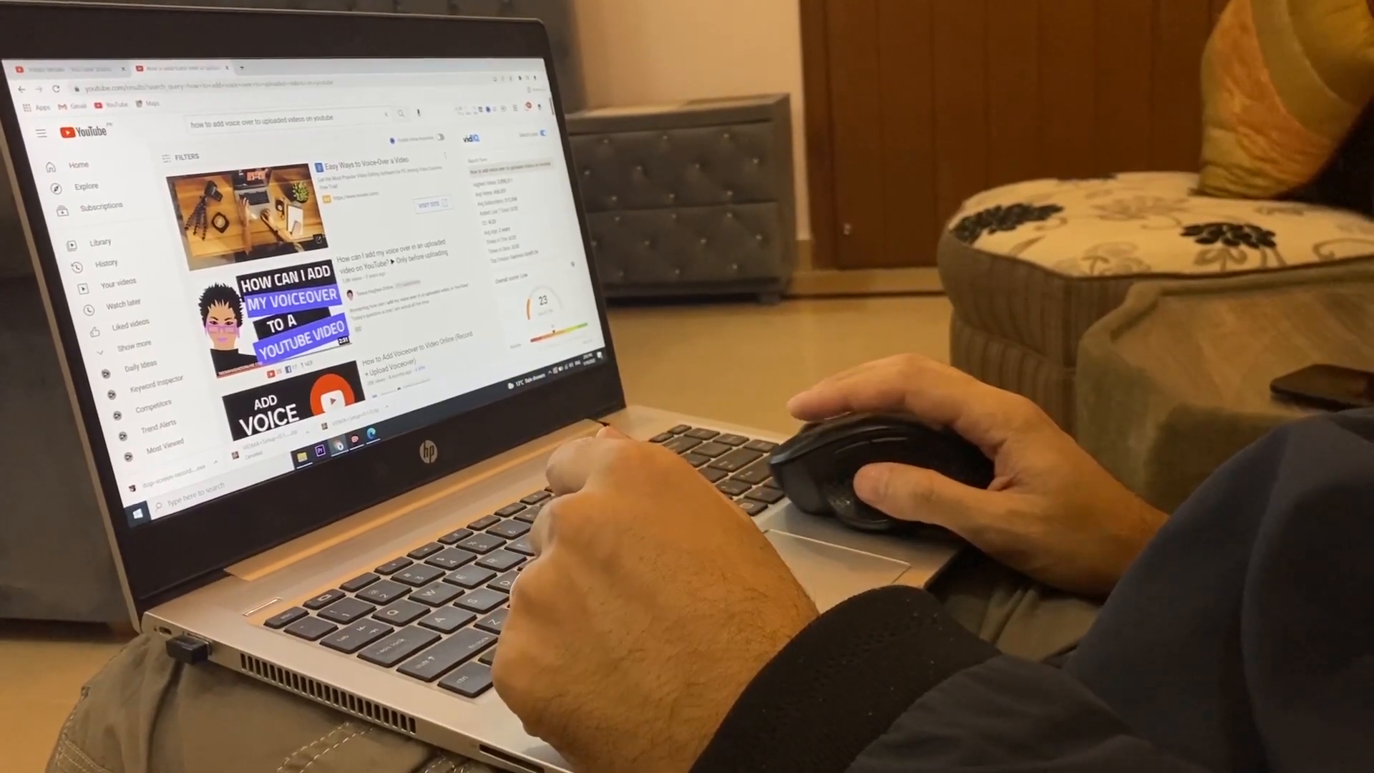
left_click(541, 108)
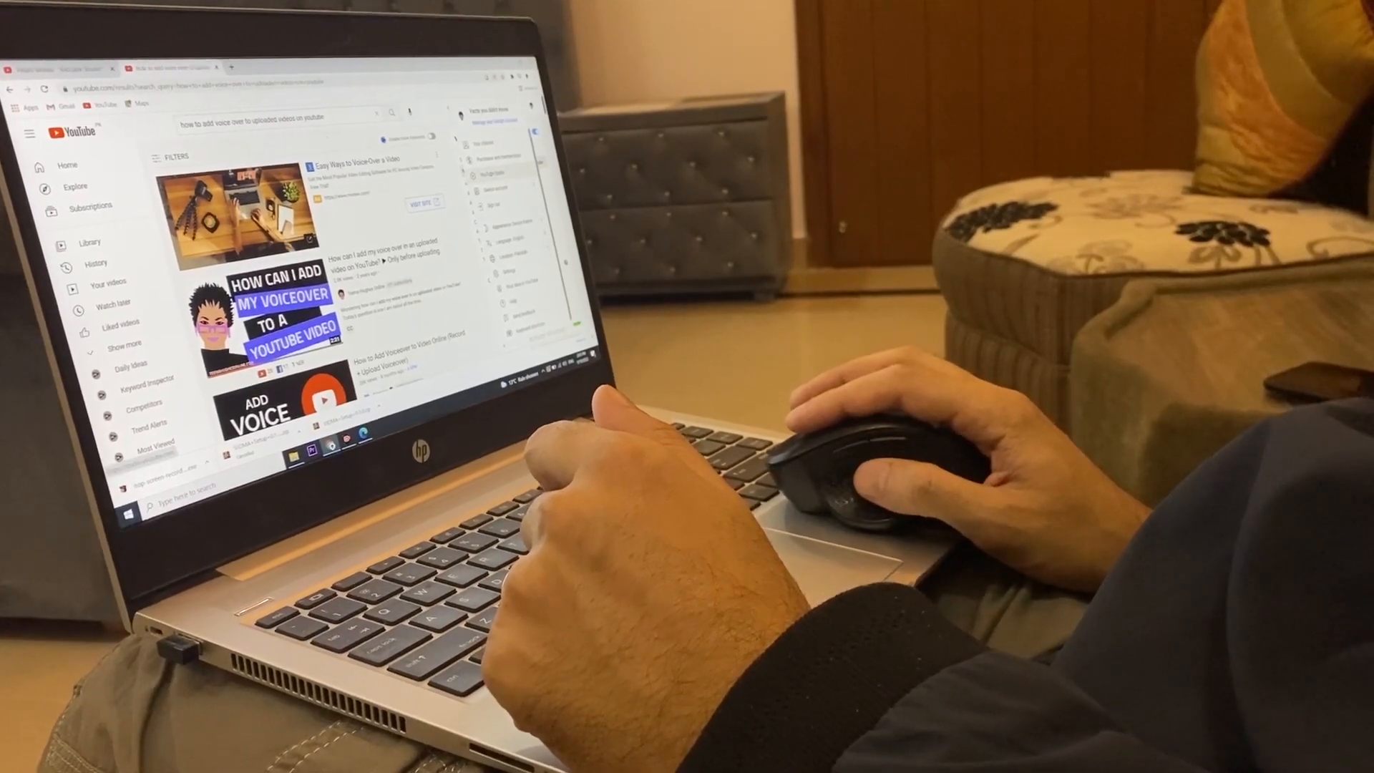
left_click(494, 176)
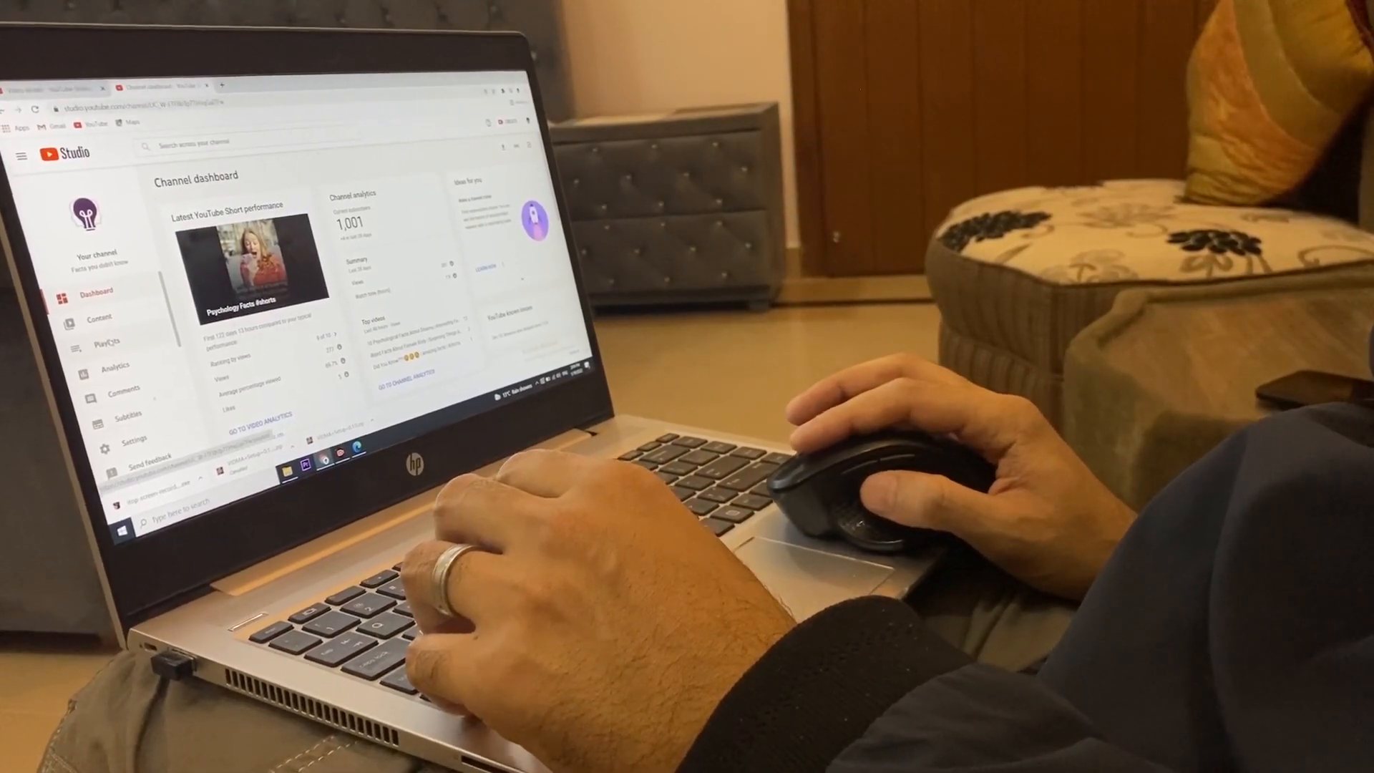
left_click(106, 321)
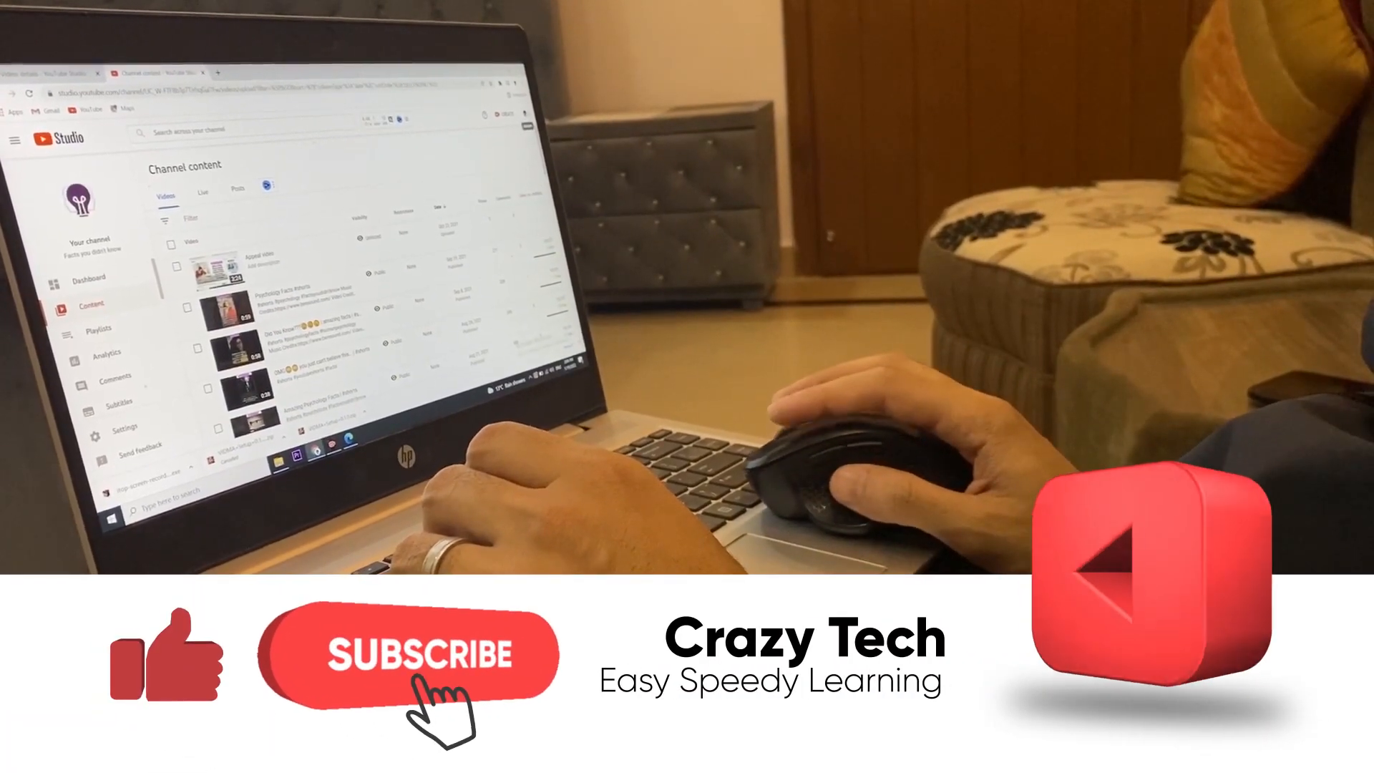
left_click(523, 118)
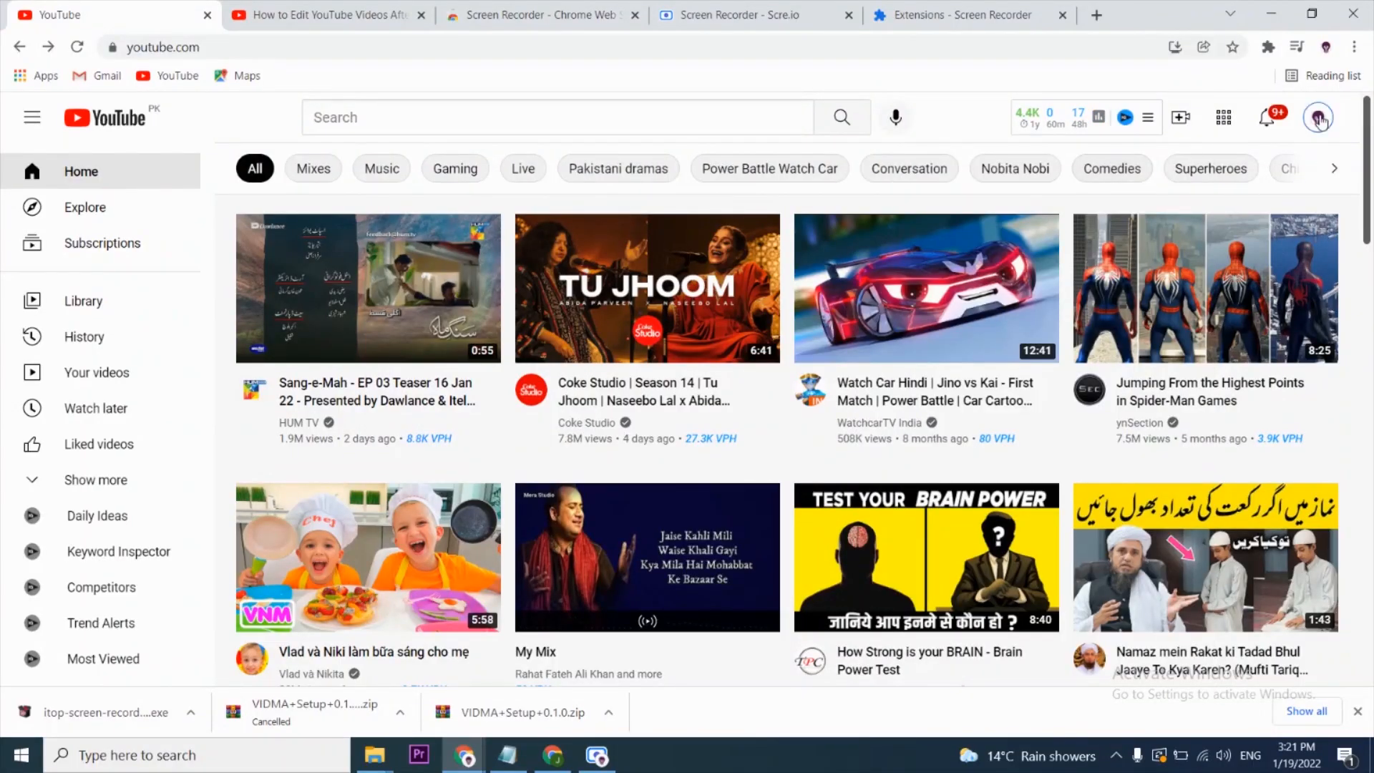
Step: Open YouTube Studio for the signed-in channel and show its content list
left_click(1319, 119)
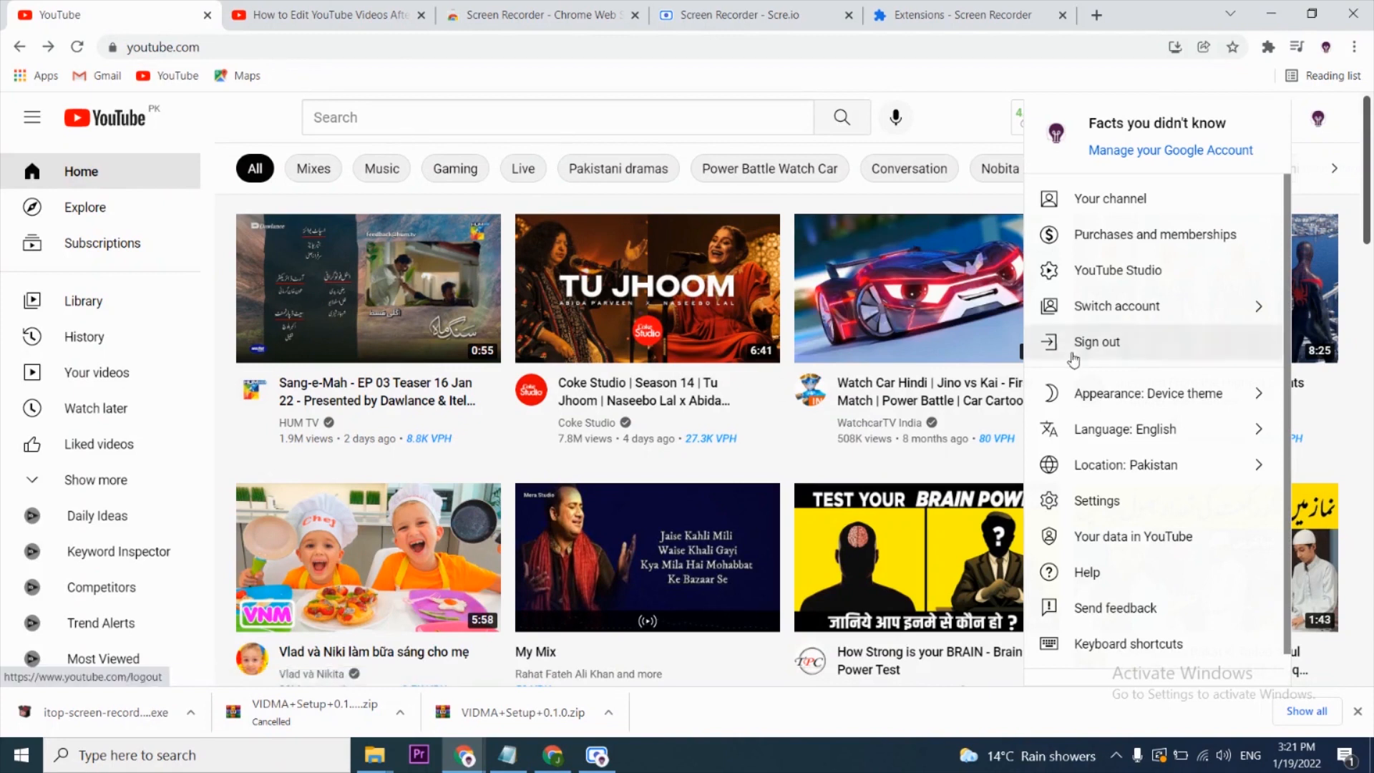
left_click(1149, 279)
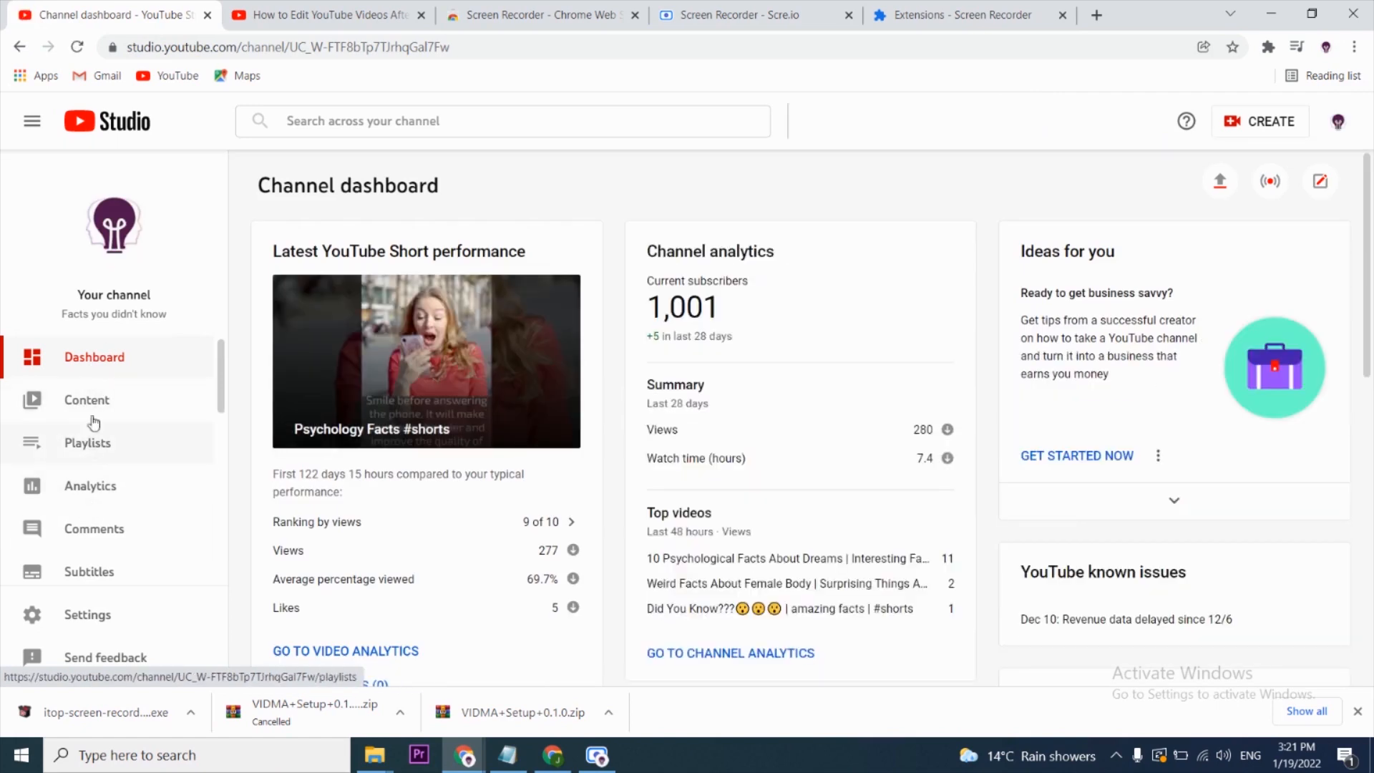
left_click(93, 412)
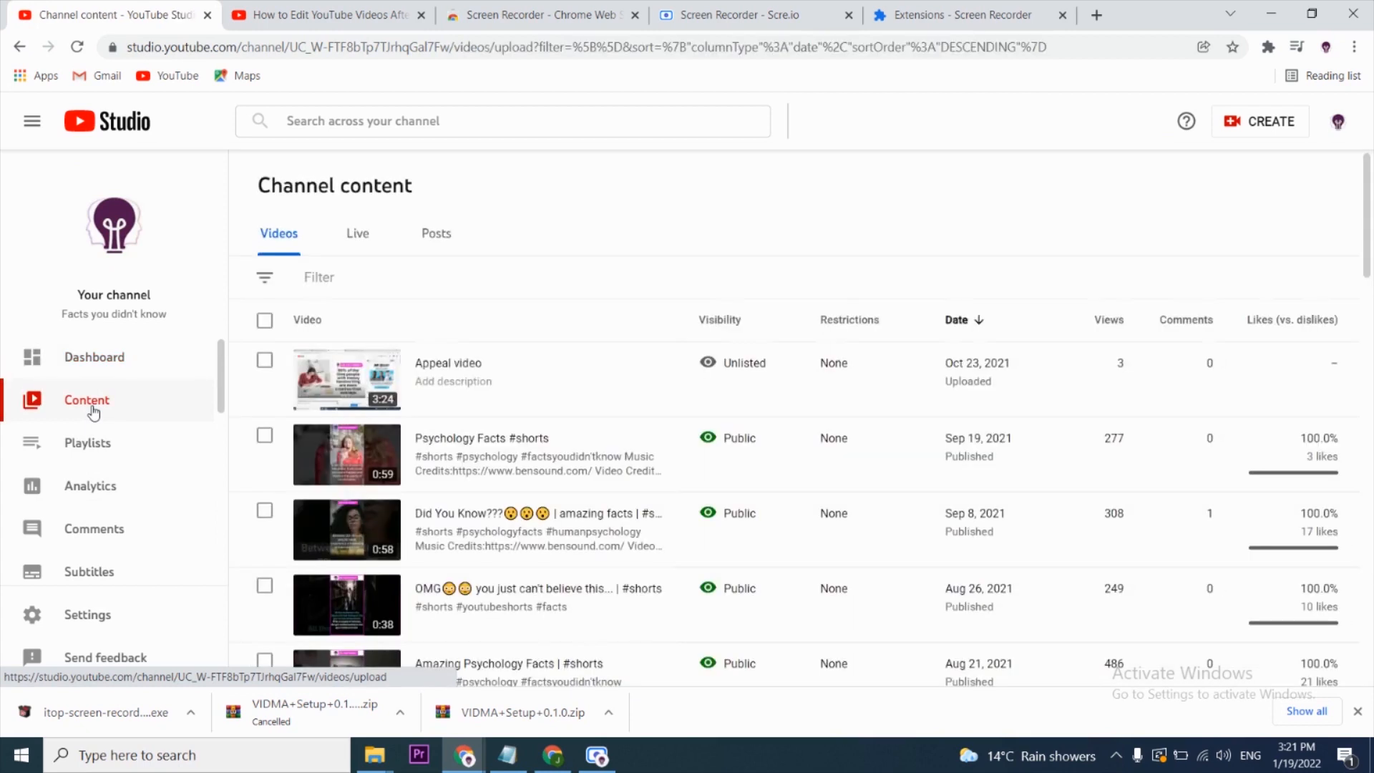
Step: Find the video "40 Amazing Facts That Will Blow Your Mind" in the content list and open it in the video editor
mouse_move(549, 408)
scroll(526, 386, "down", 6)
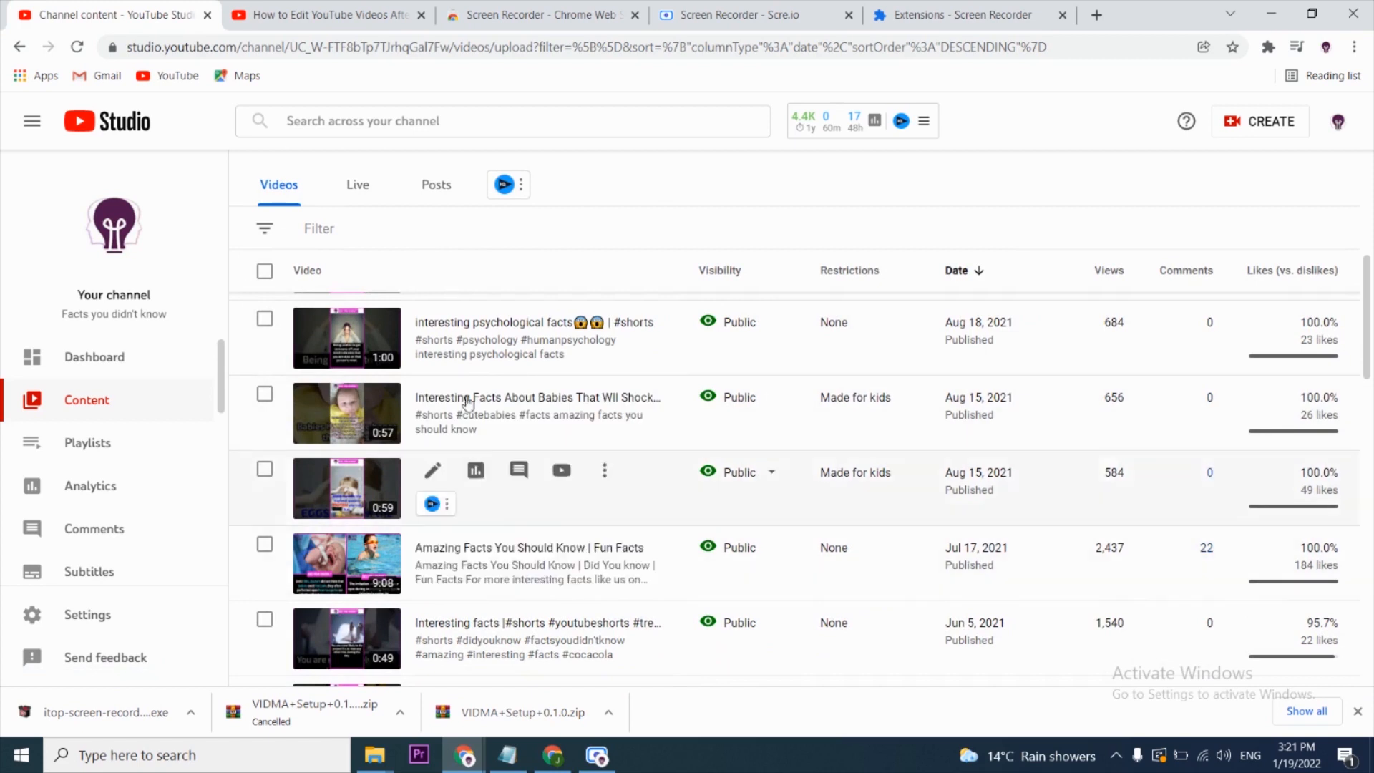
scroll(658, 615, "down", 2)
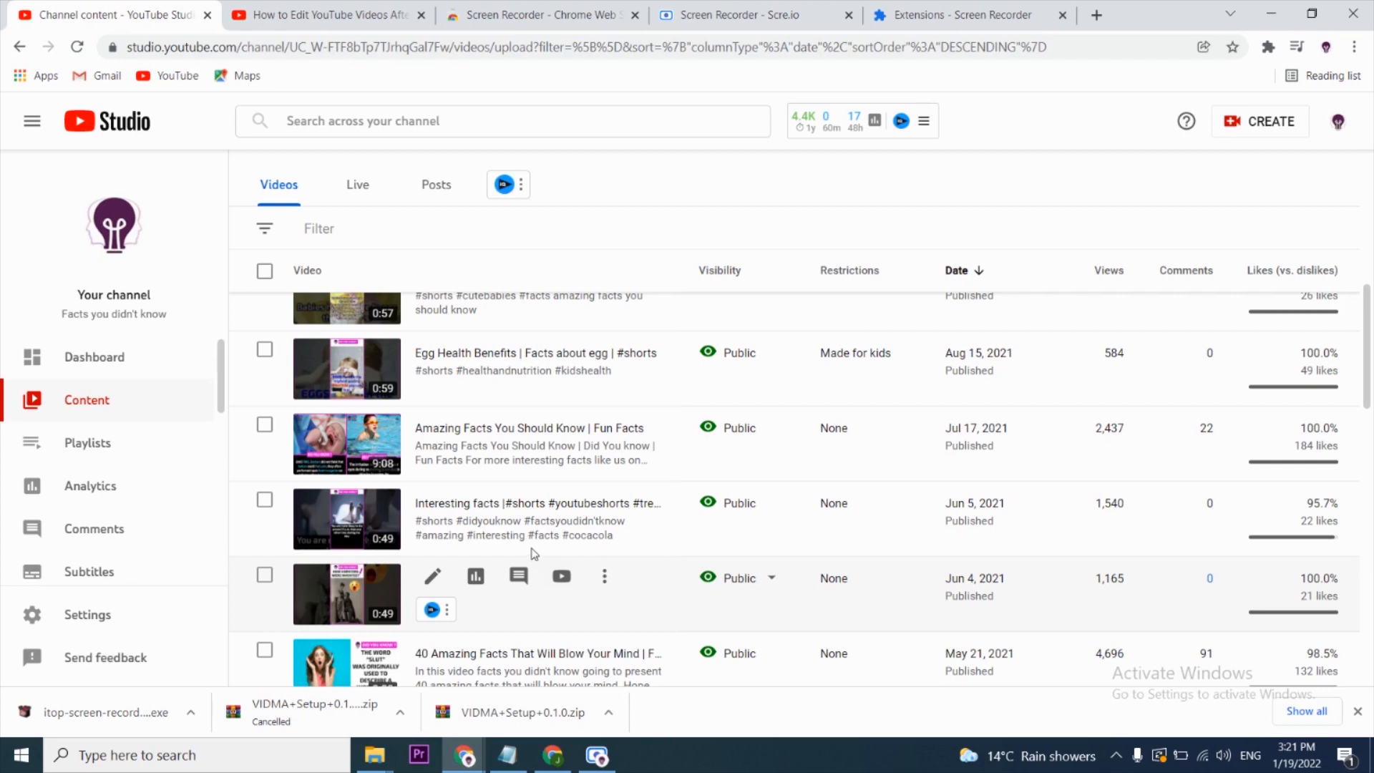
scroll(486, 522, "down", 3)
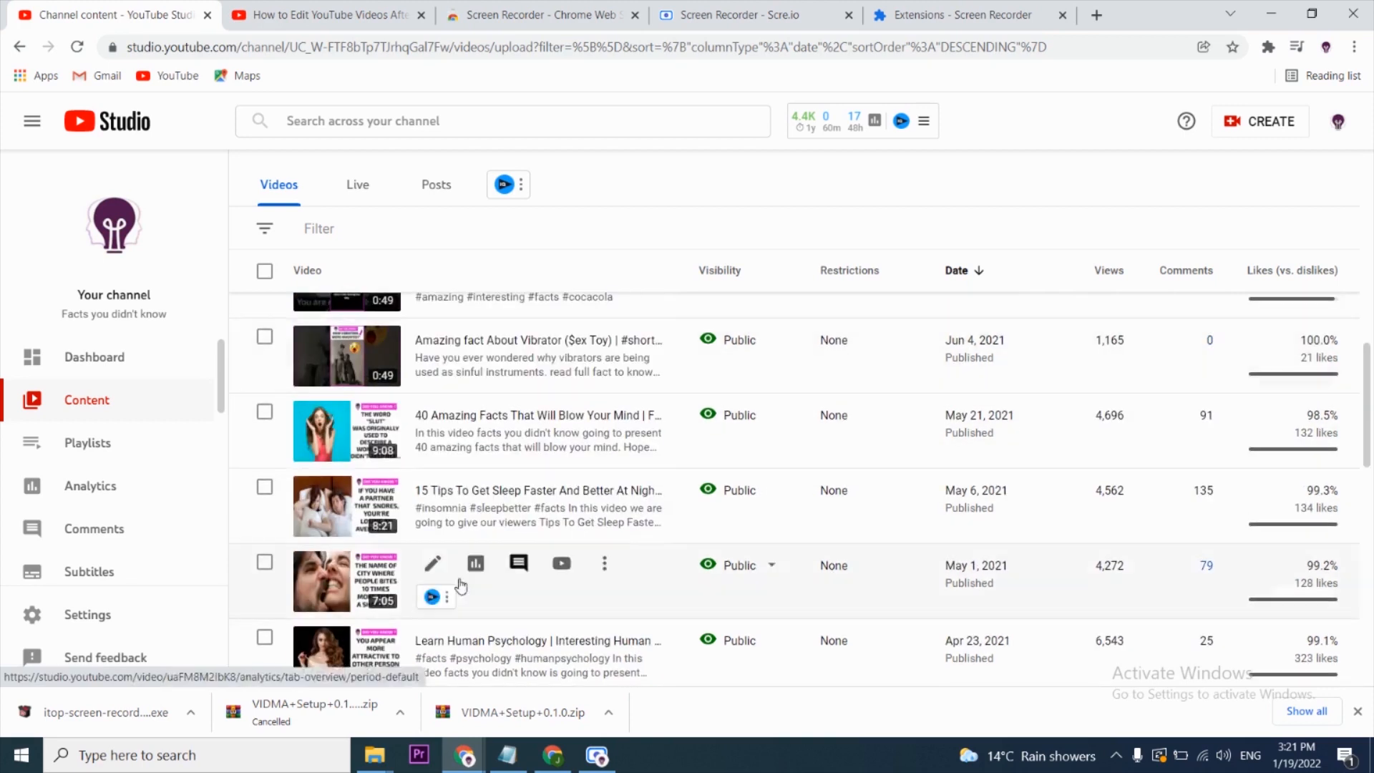
left_click(265, 416)
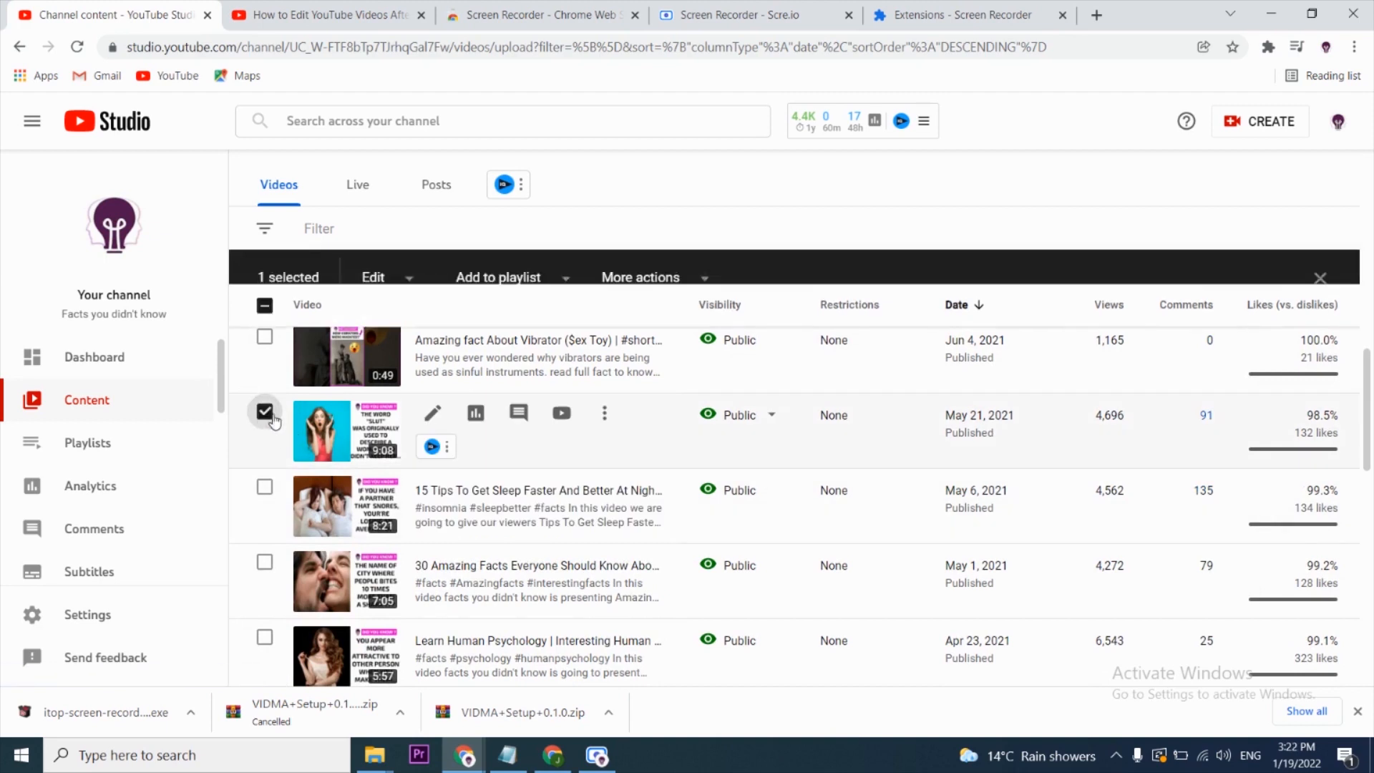
left_click(432, 414)
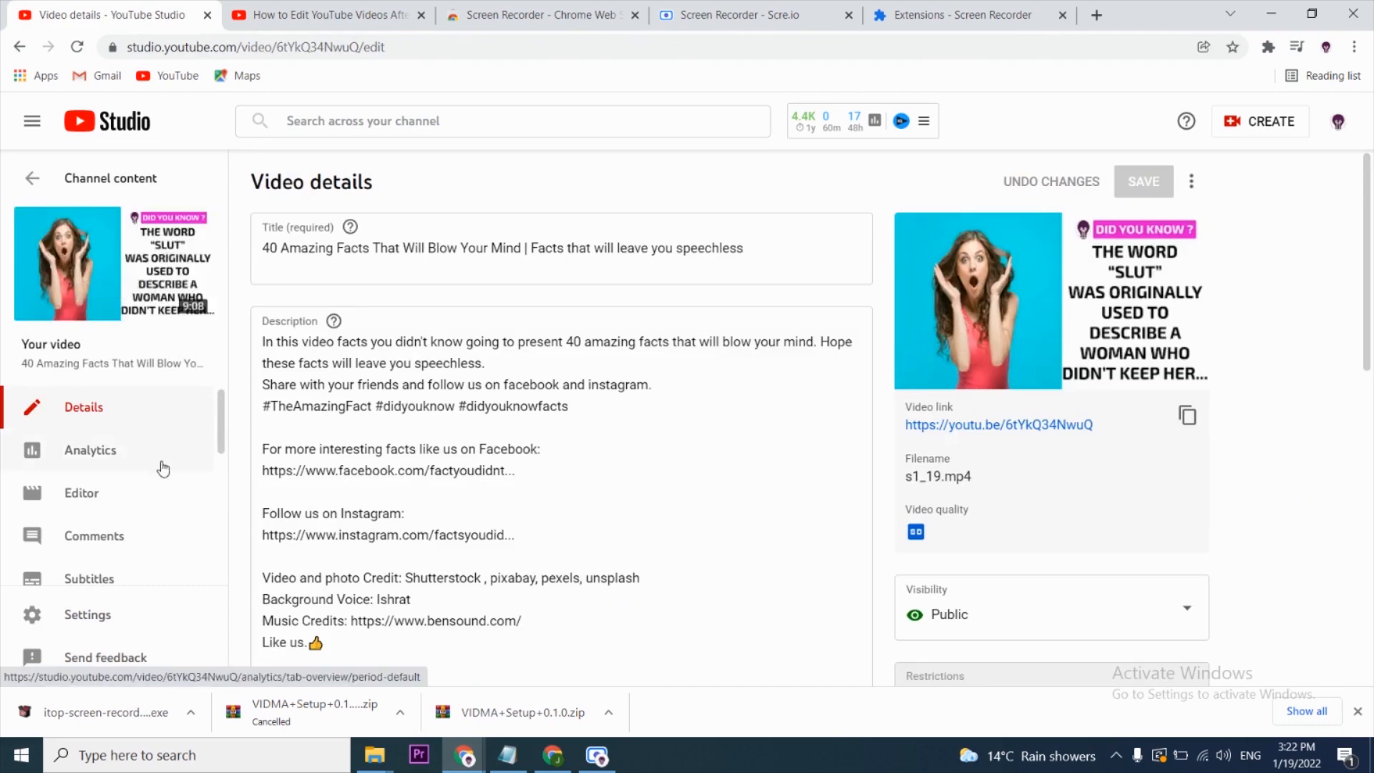
scroll(56, 470, "down", 1)
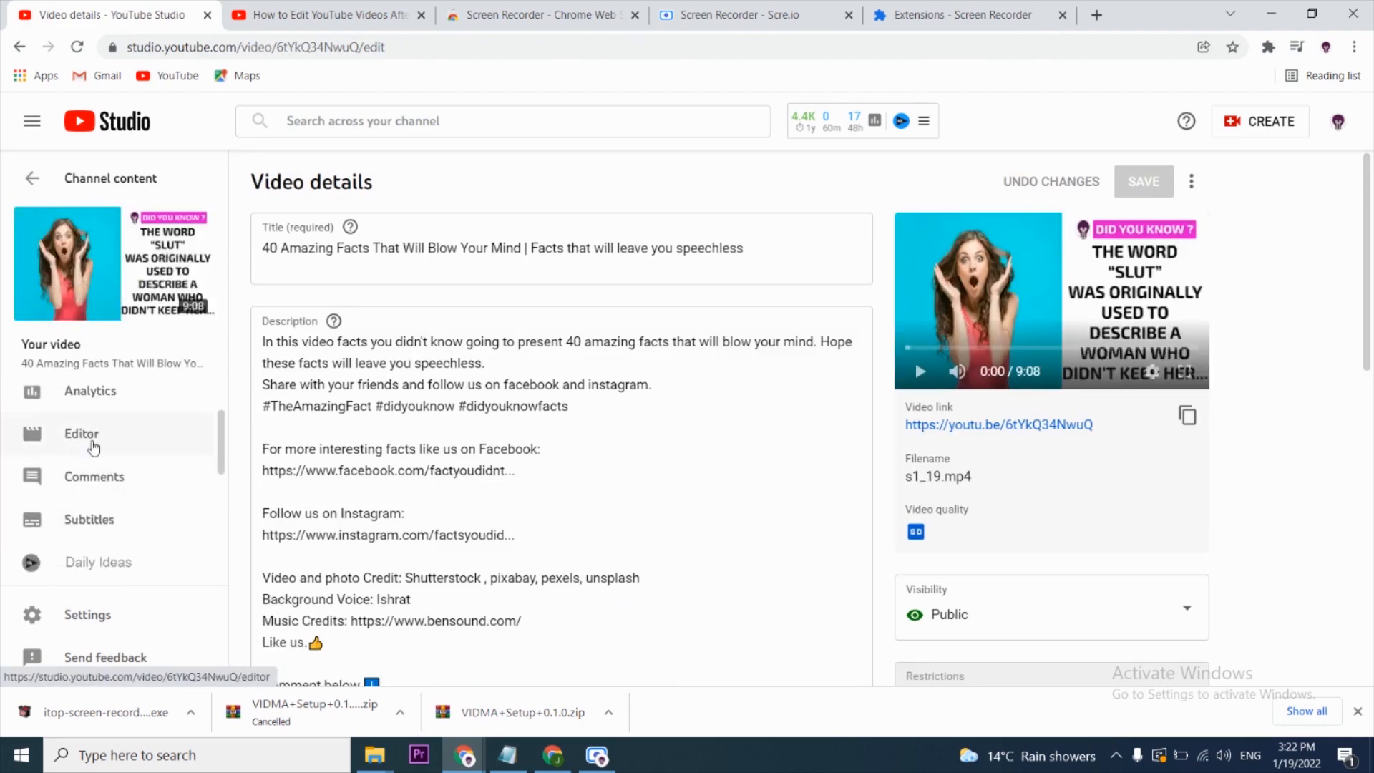
left_click(91, 438)
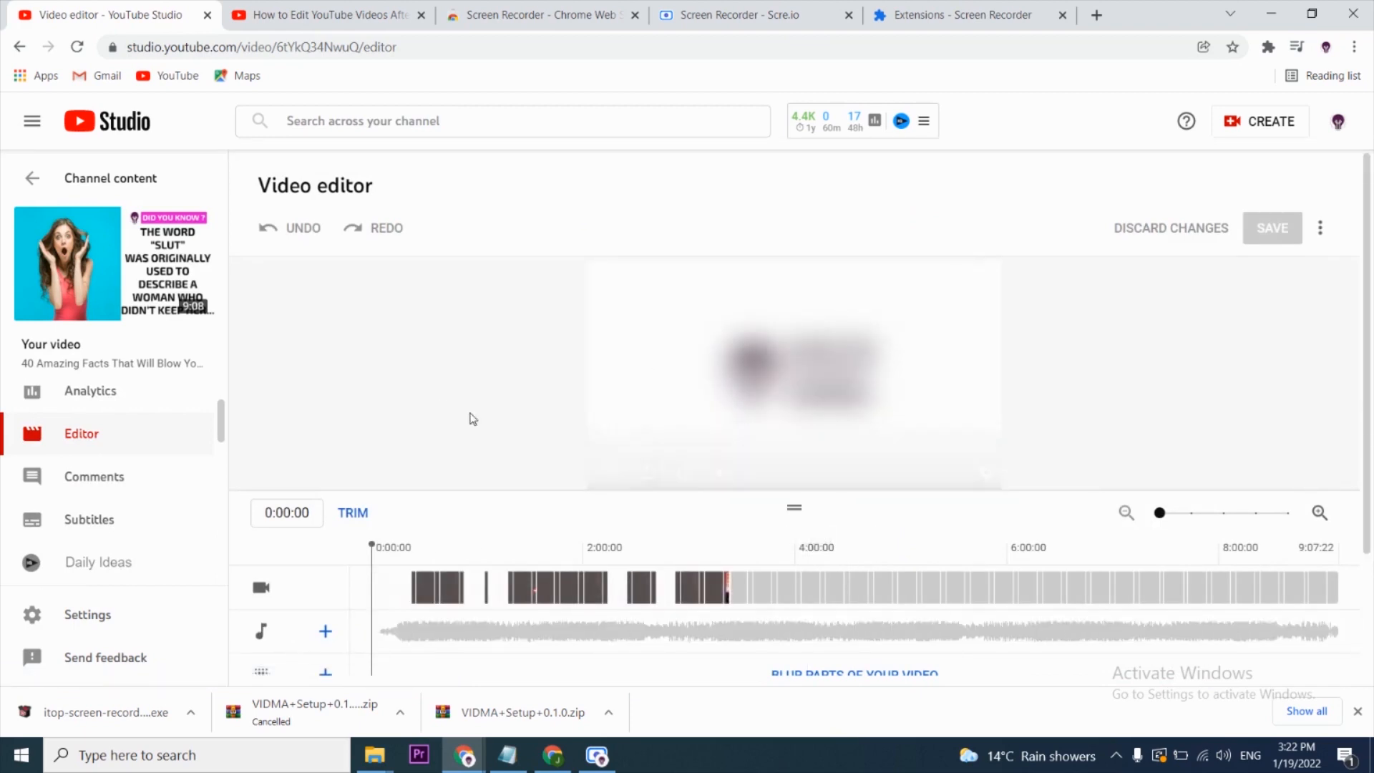
Step: Scrub the editor timeline to about 0:43 and play the video from there
left_click(613, 472)
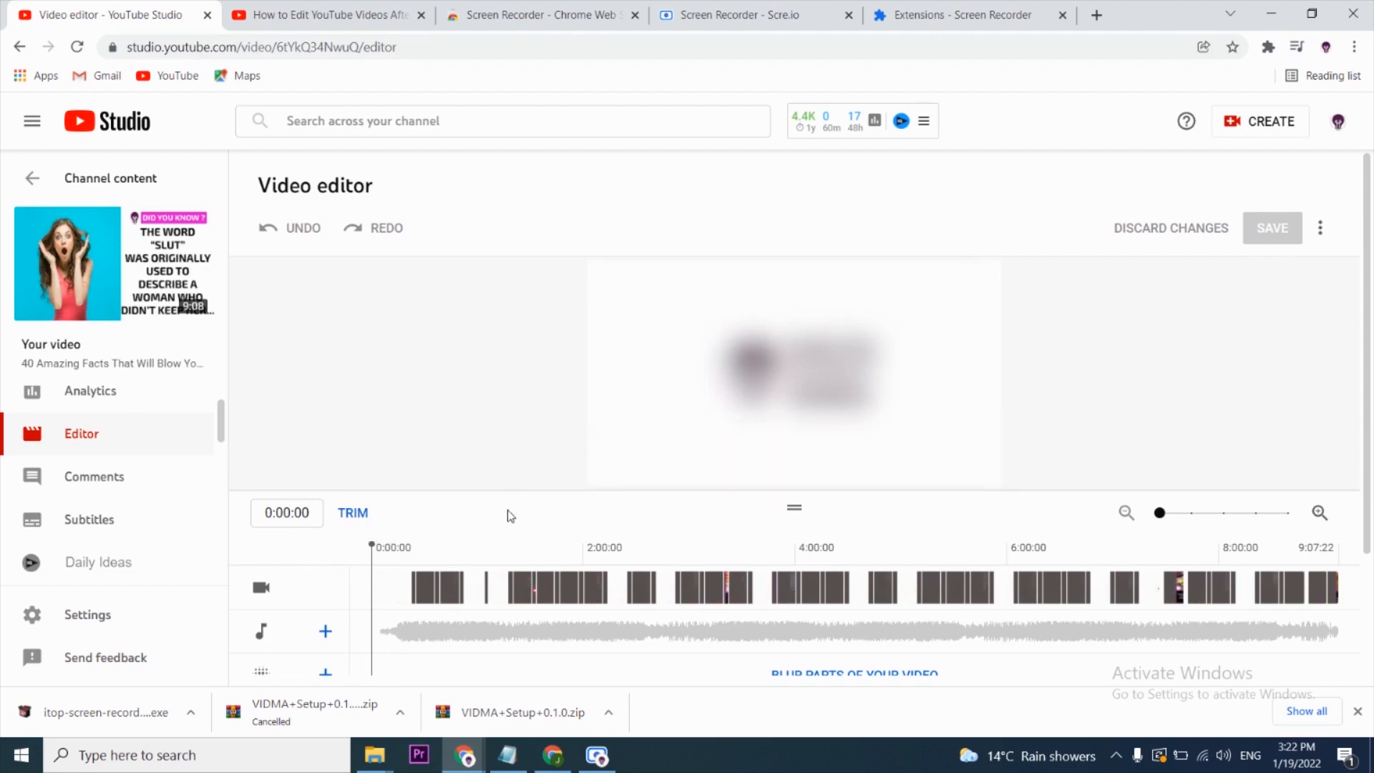
scroll(509, 516, "down", 2)
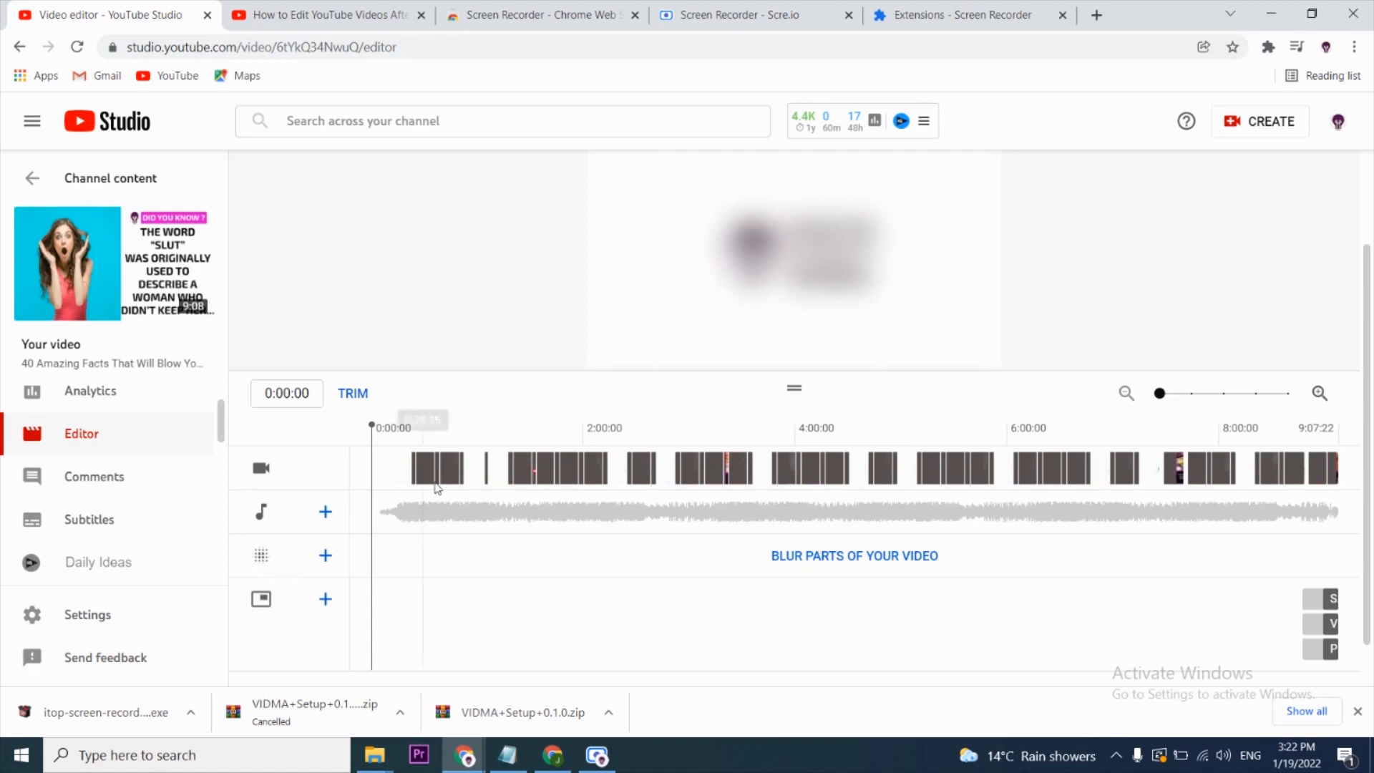
scroll(590, 438, "up", 1)
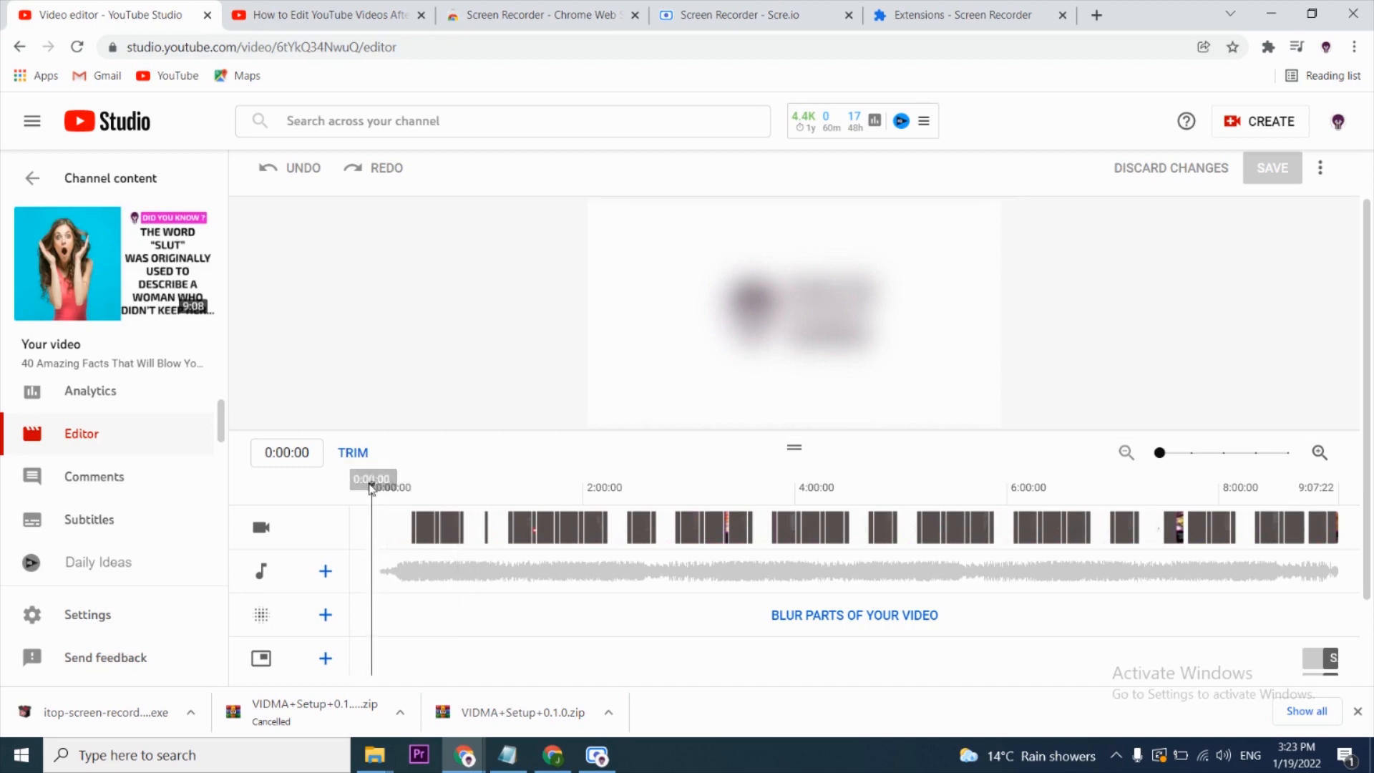
left_click_drag(373, 483, 441, 491)
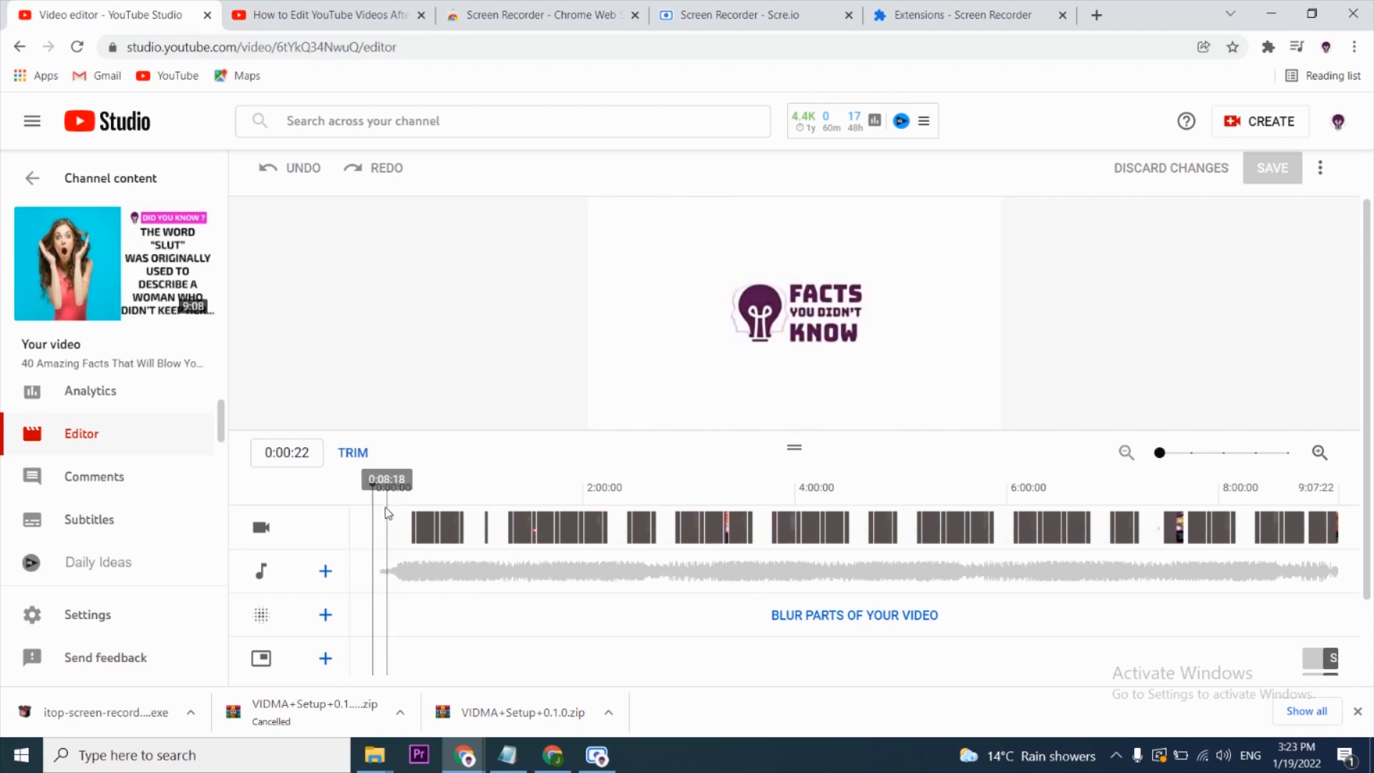
left_click(457, 524)
left_click_drag(457, 525, 446, 525)
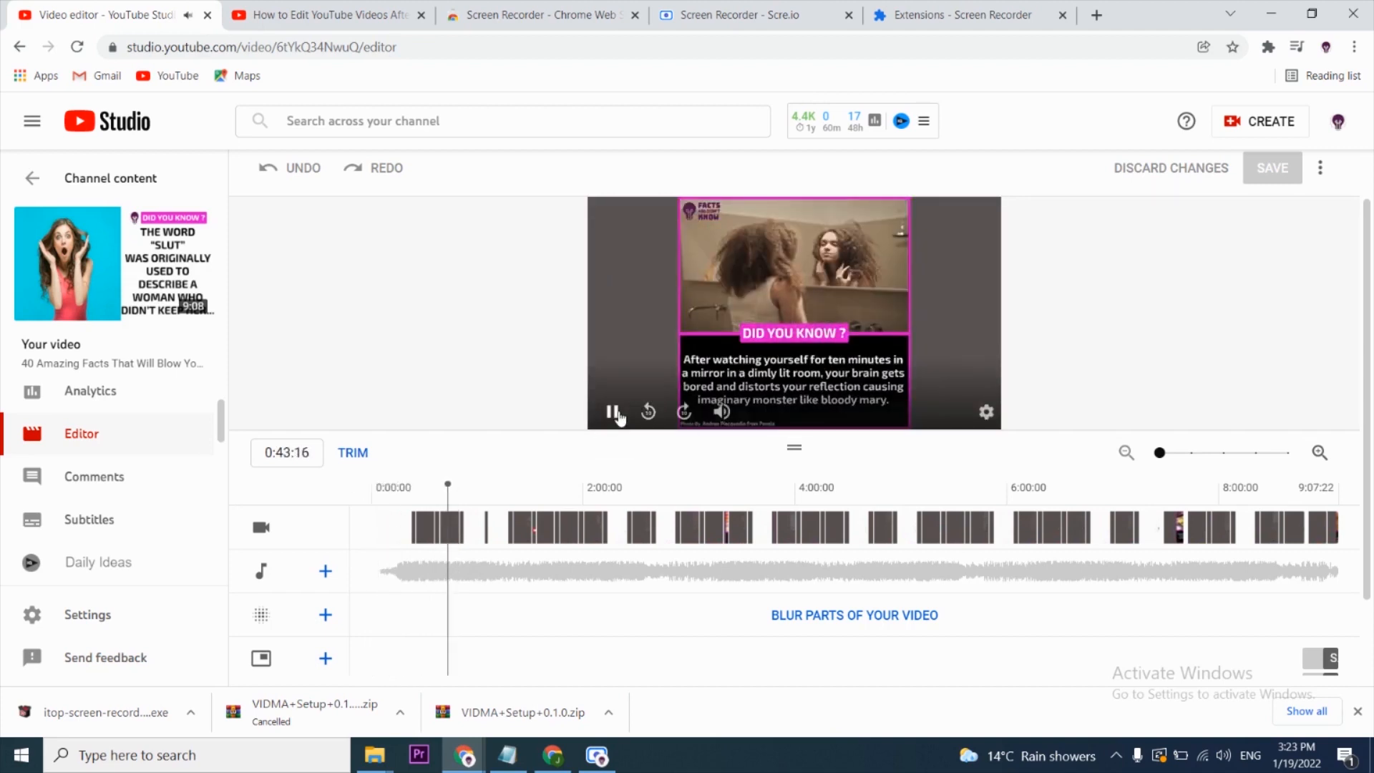
Step: Trim the video by splitting it at 0:42:06 and marking the section up to about 1:10 for removal
left_click(356, 453)
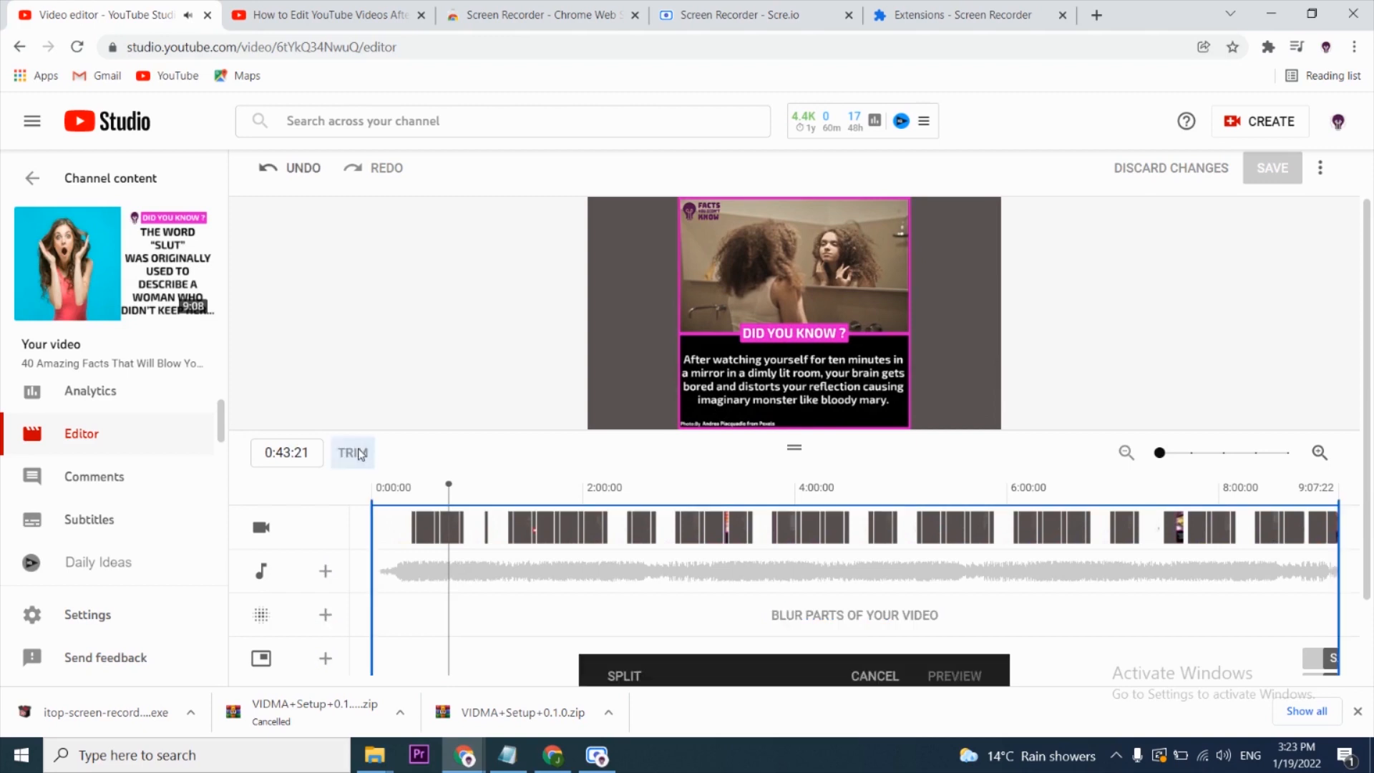
mouse_move(446, 572)
left_mouse_down()
mouse_move(463, 573)
mouse_move(446, 573)
left_mouse_up()
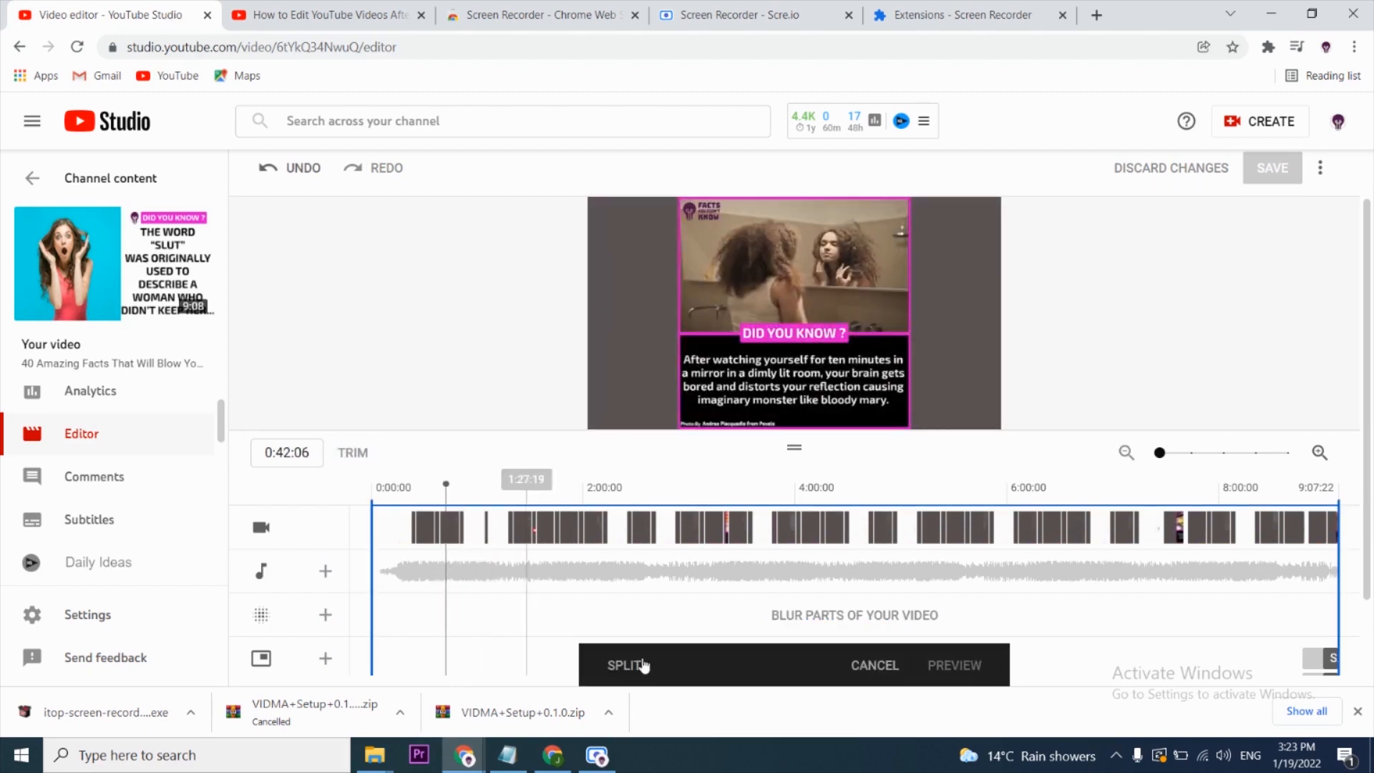
left_click(620, 663)
left_click_drag(446, 600, 529, 606)
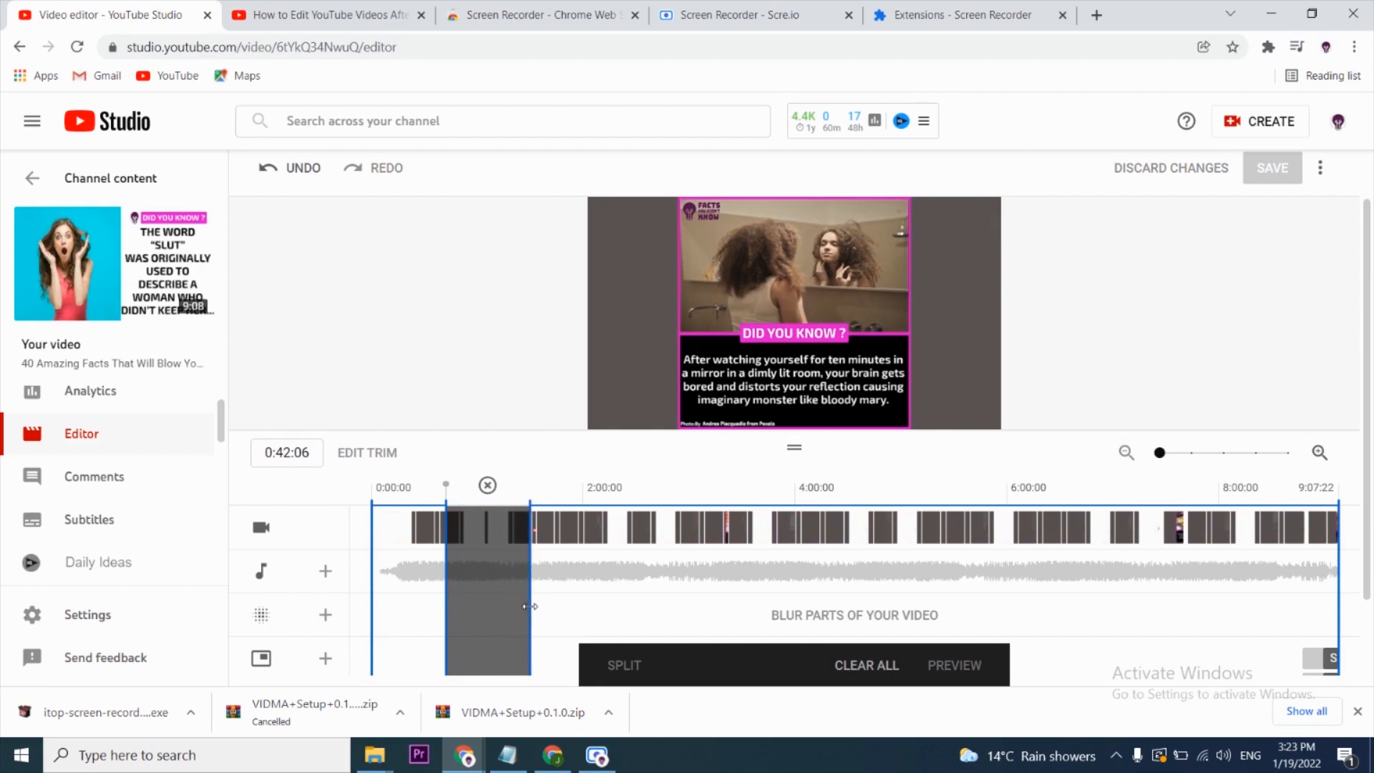
left_click_drag(530, 606, 498, 607)
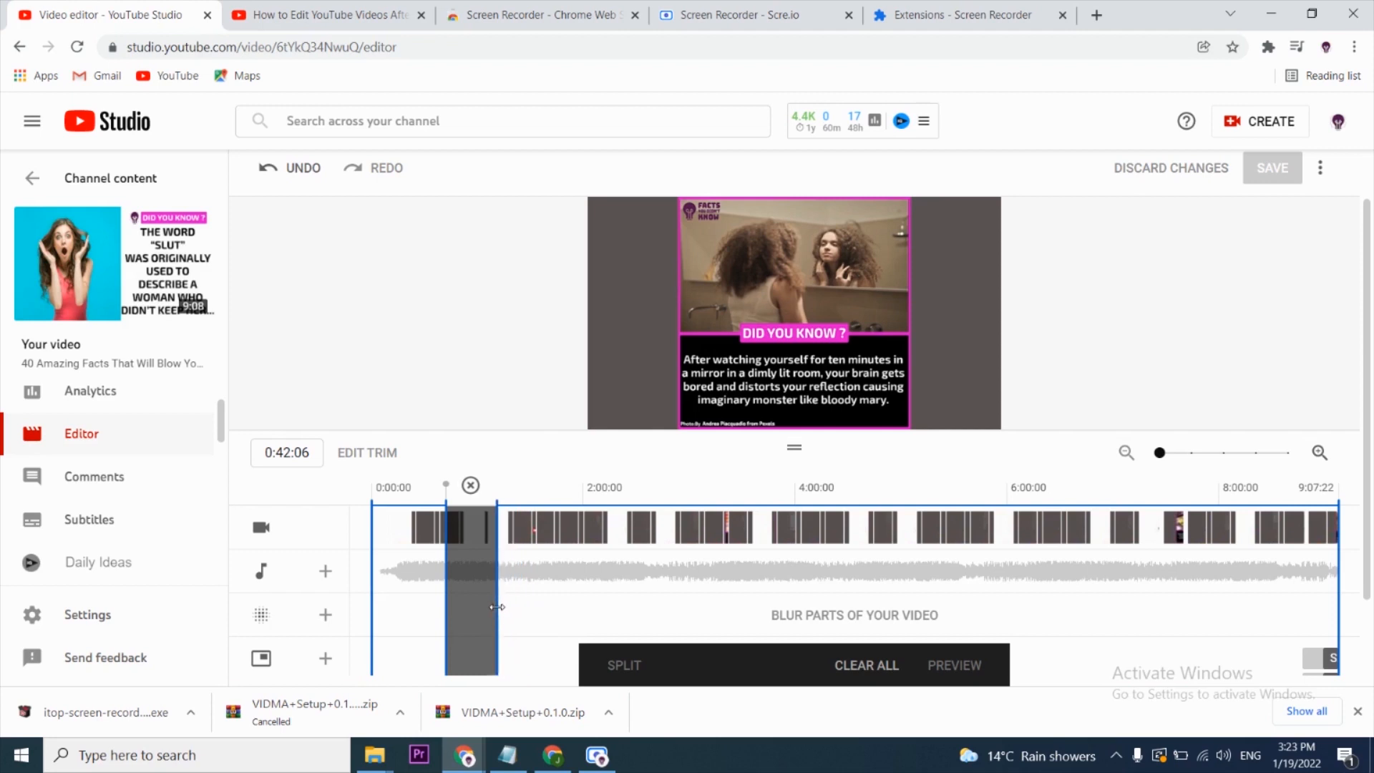
left_click_drag(498, 607, 493, 612)
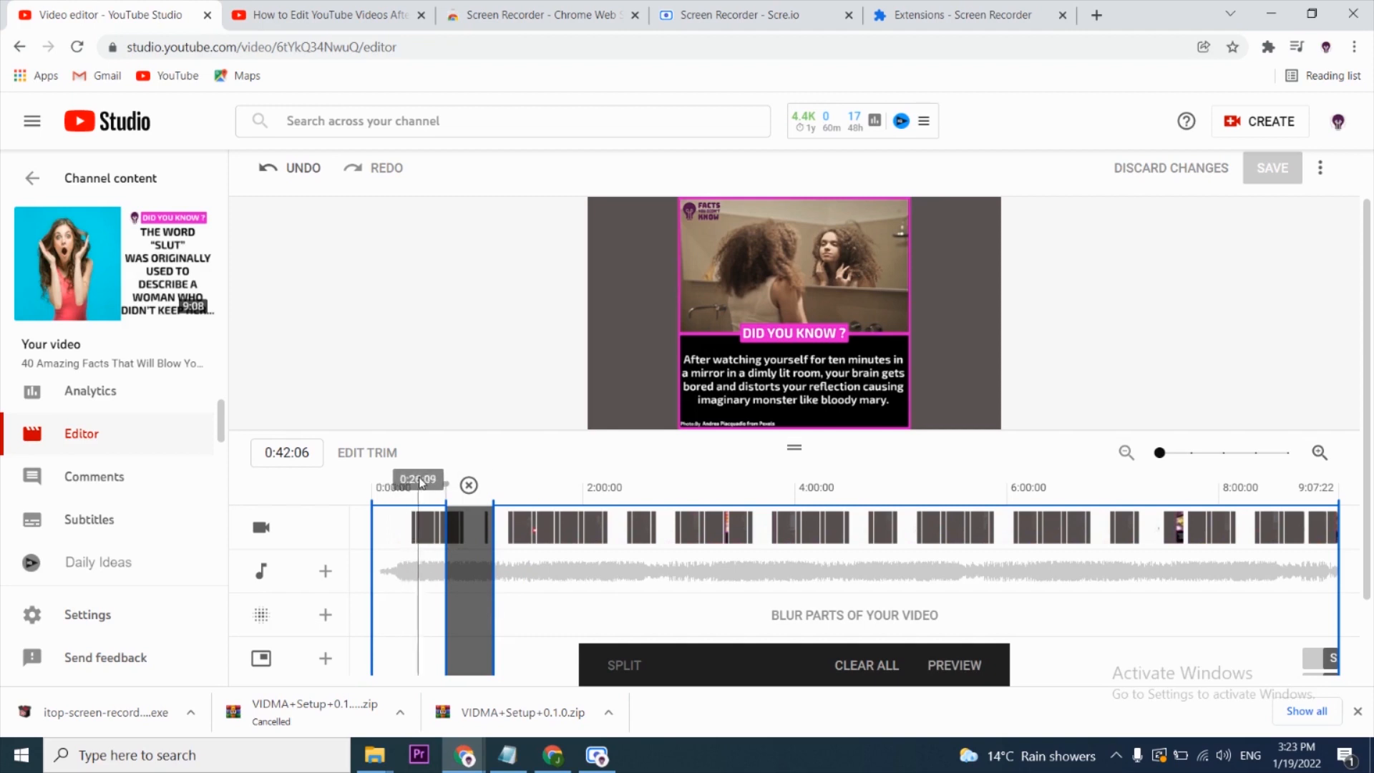
left_click(597, 755)
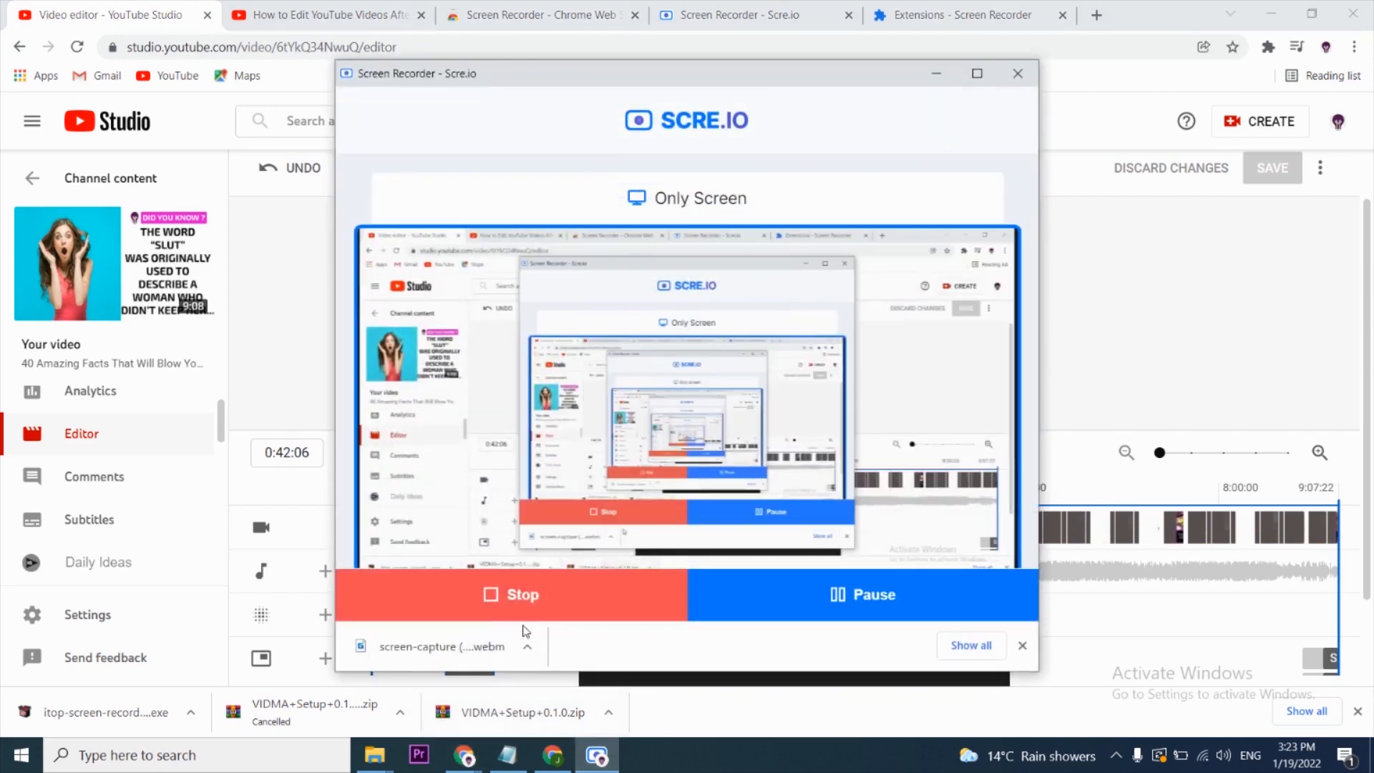
left_click(769, 600)
left_click(834, 593)
left_click(936, 74)
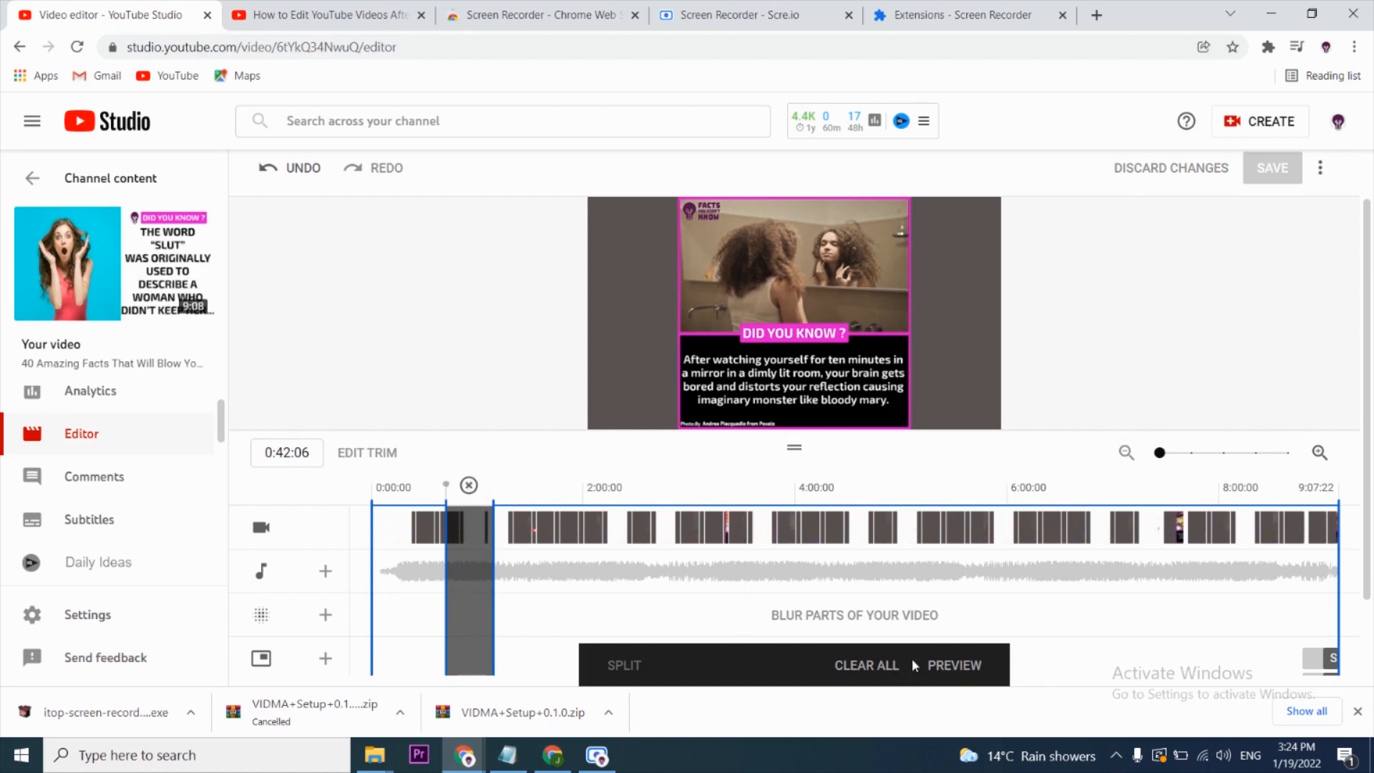
Step: Preview the trim by playing the video across the removed section, and discard the changes
left_click(958, 664)
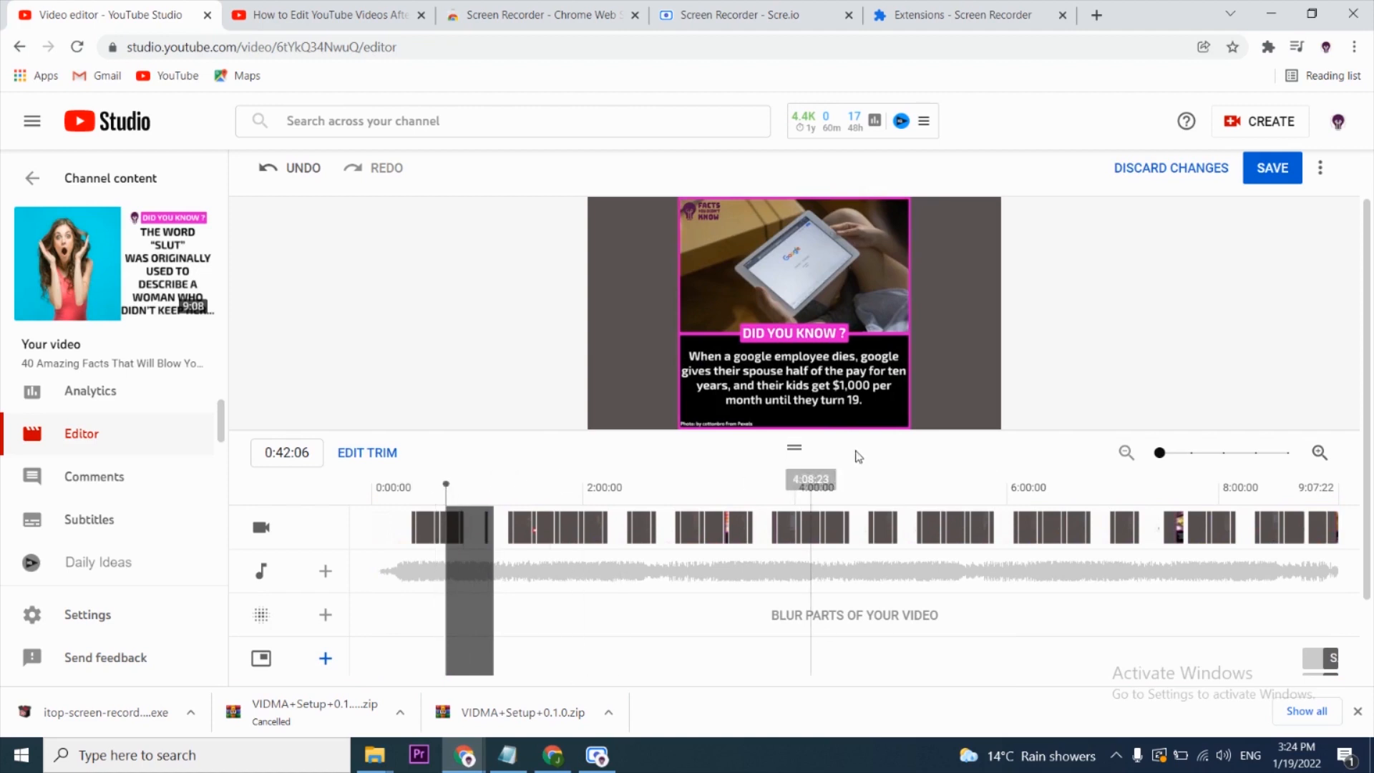
mouse_move(670, 386)
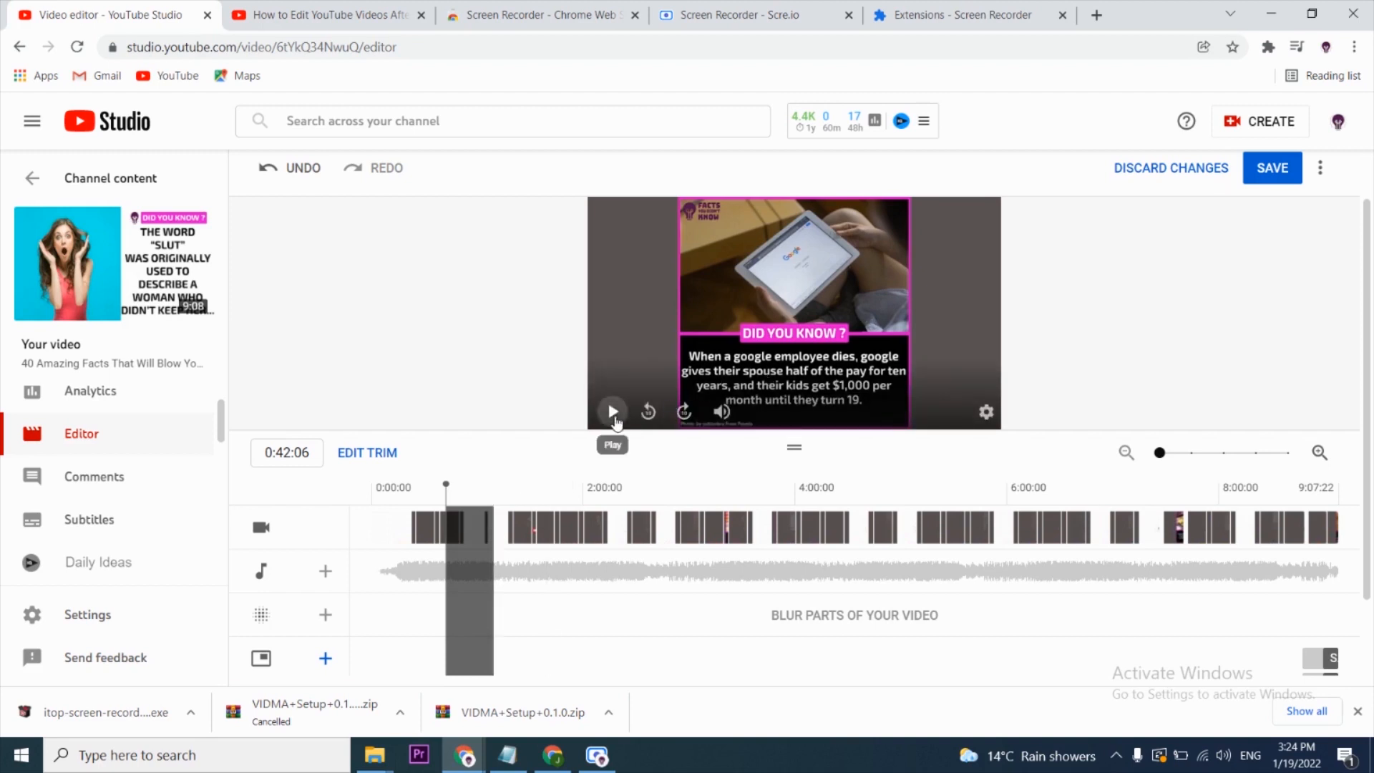
left_click(613, 414)
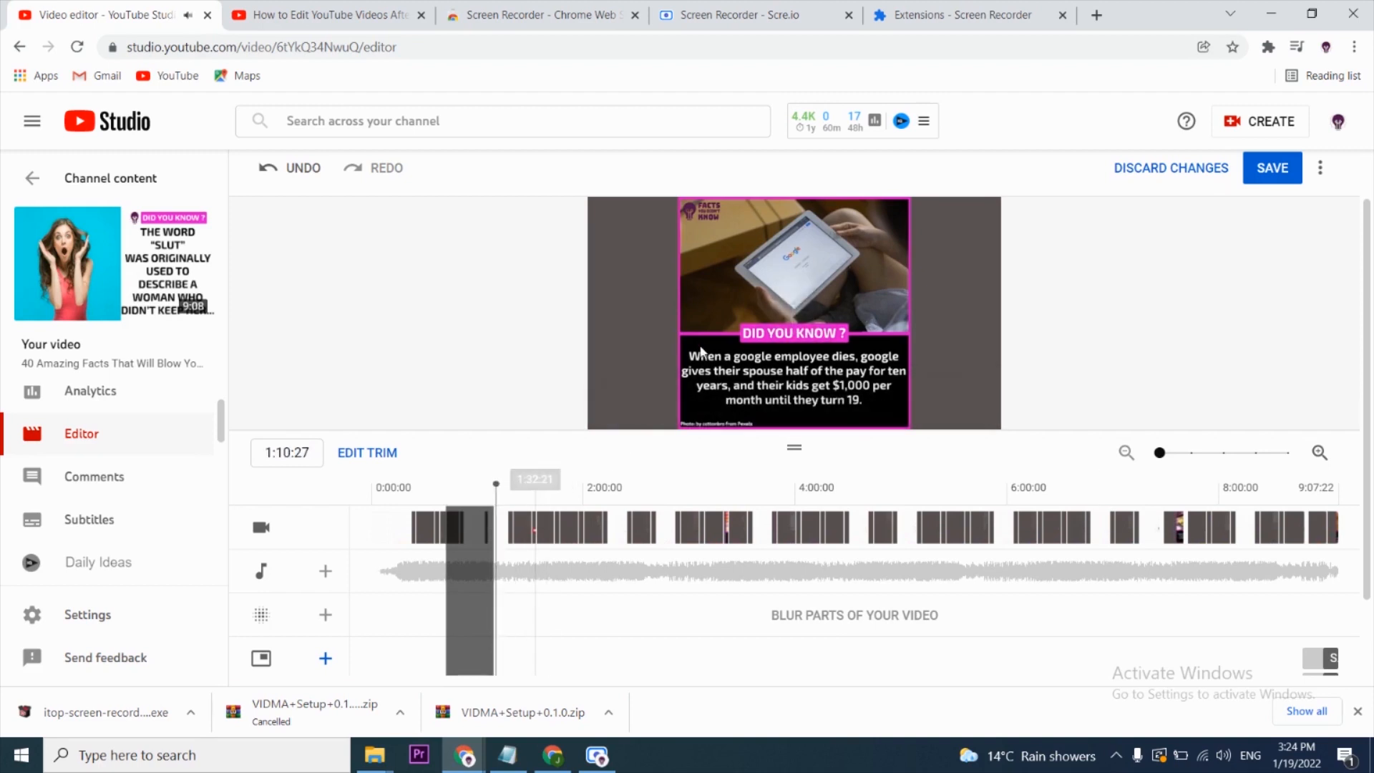
left_click(441, 498)
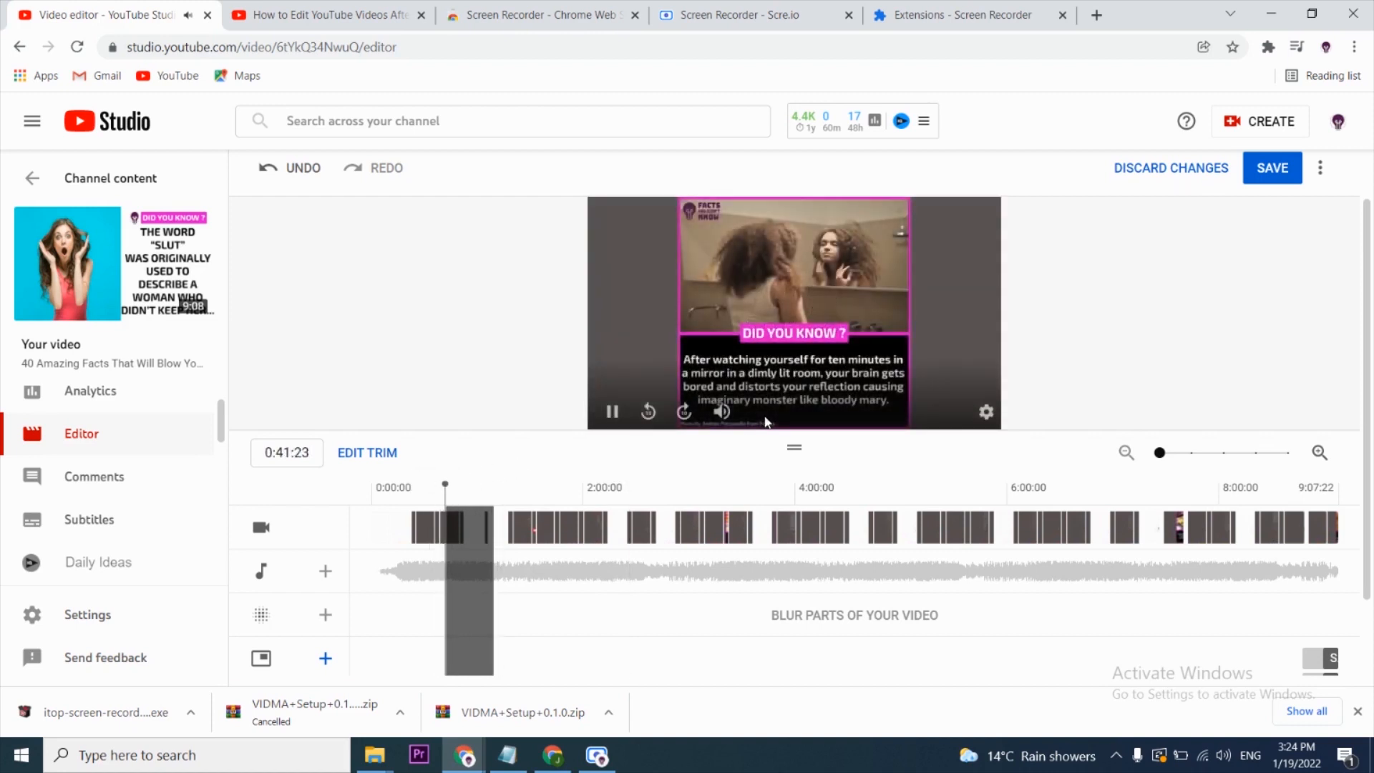
left_click(494, 522)
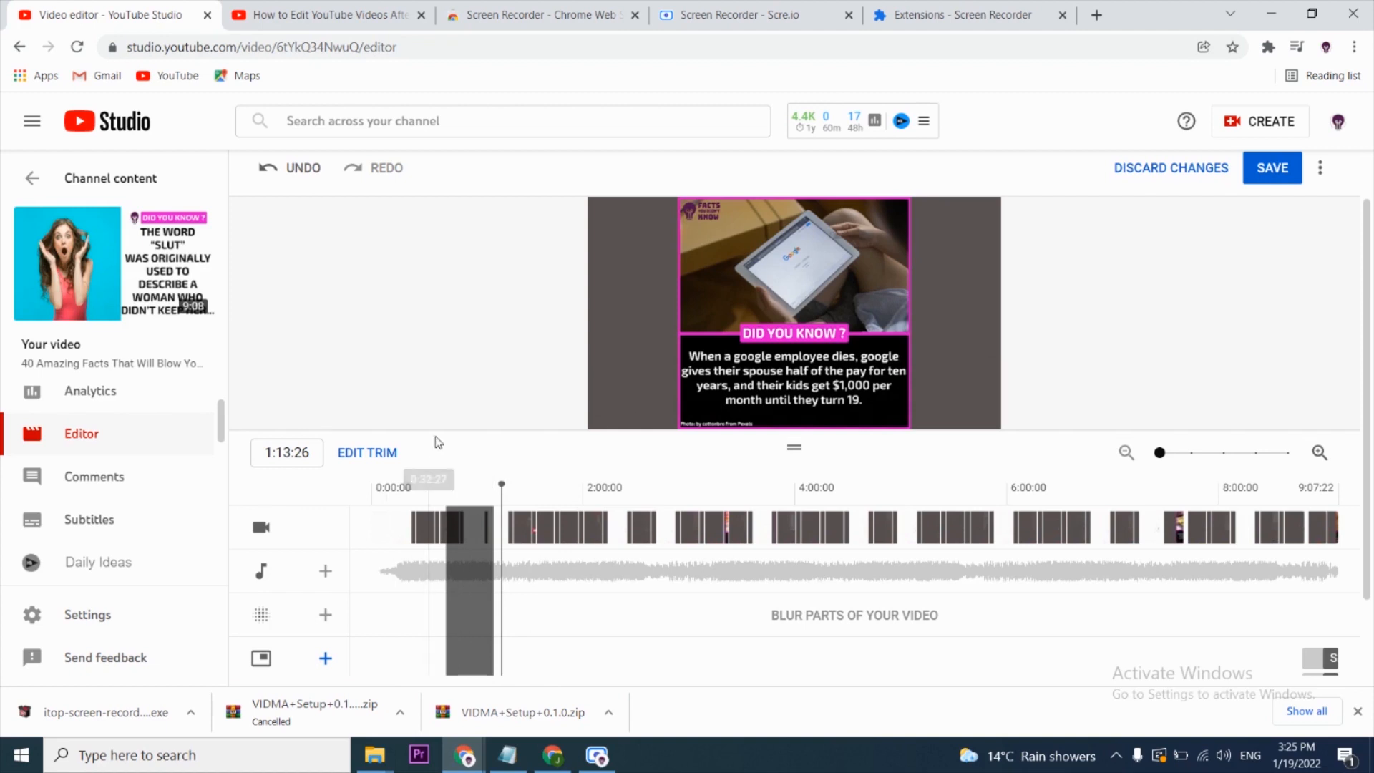
left_click(1184, 169)
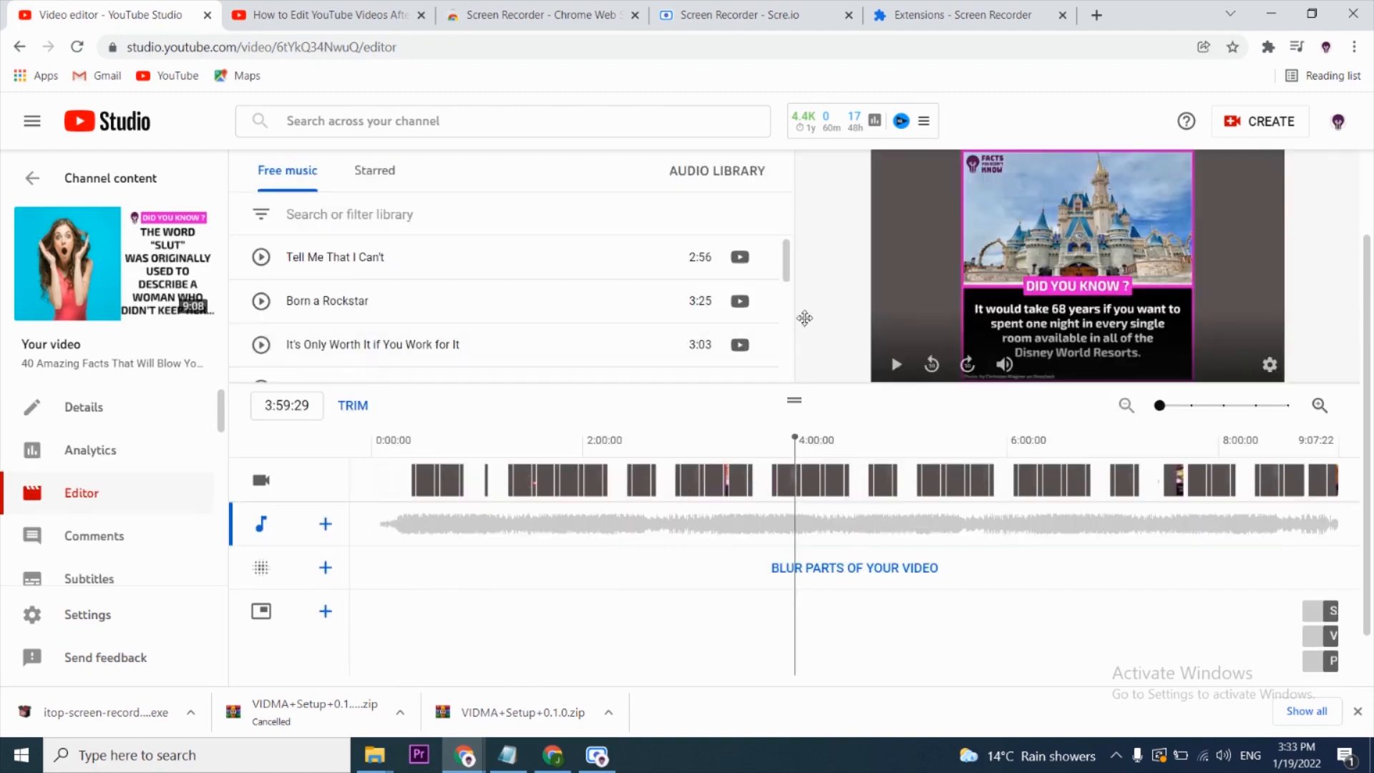
Step: Browse the free music library and preview the track "Snowy Peaks pt I"
mouse_move(737, 349)
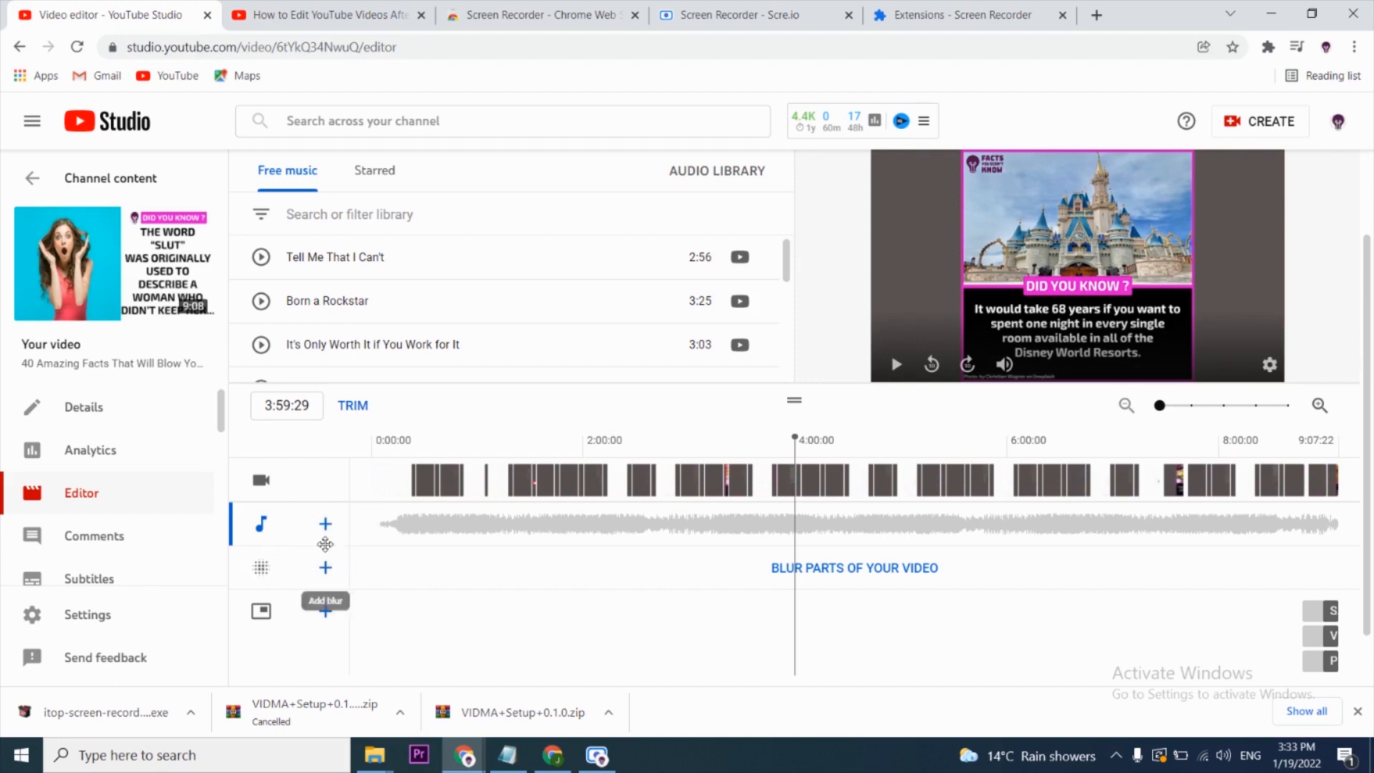
scroll(467, 295, "up", 2)
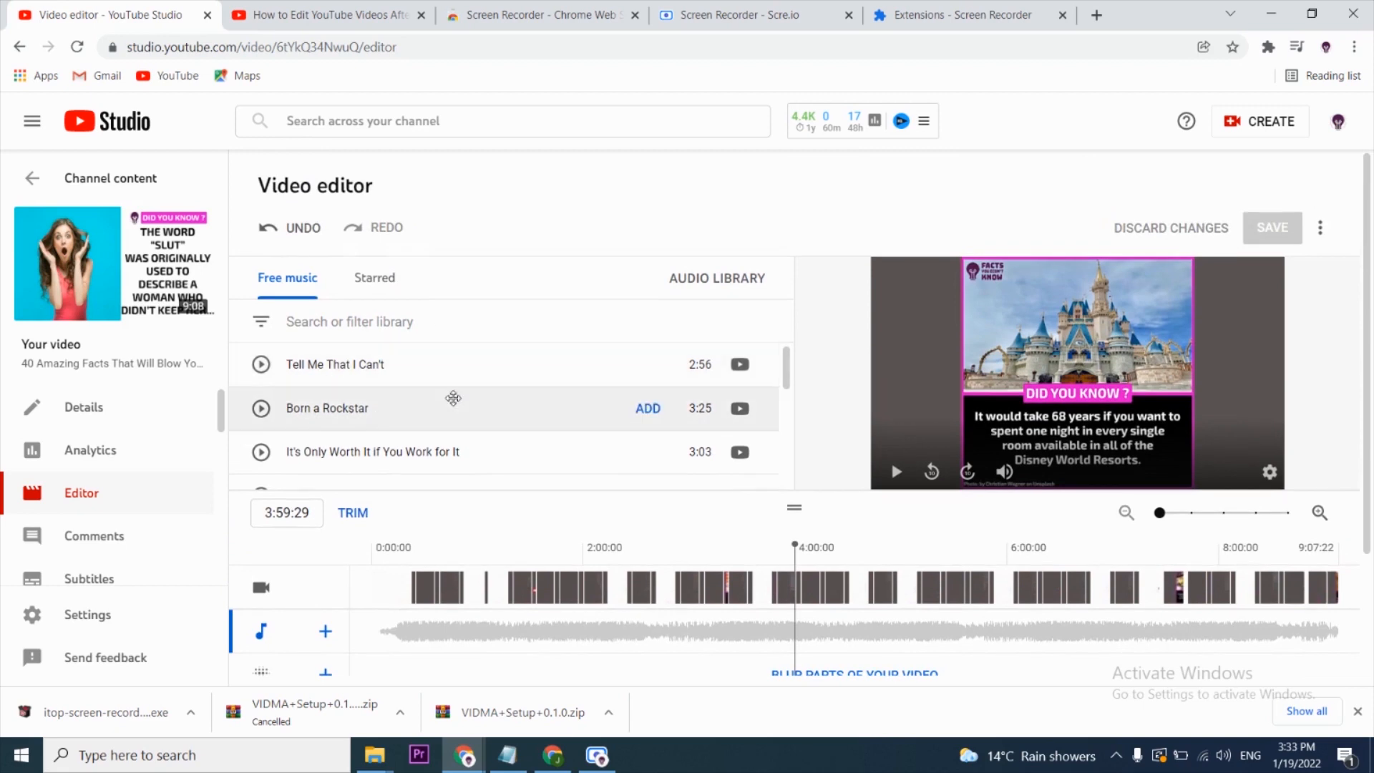
scroll(452, 399, "down", 10)
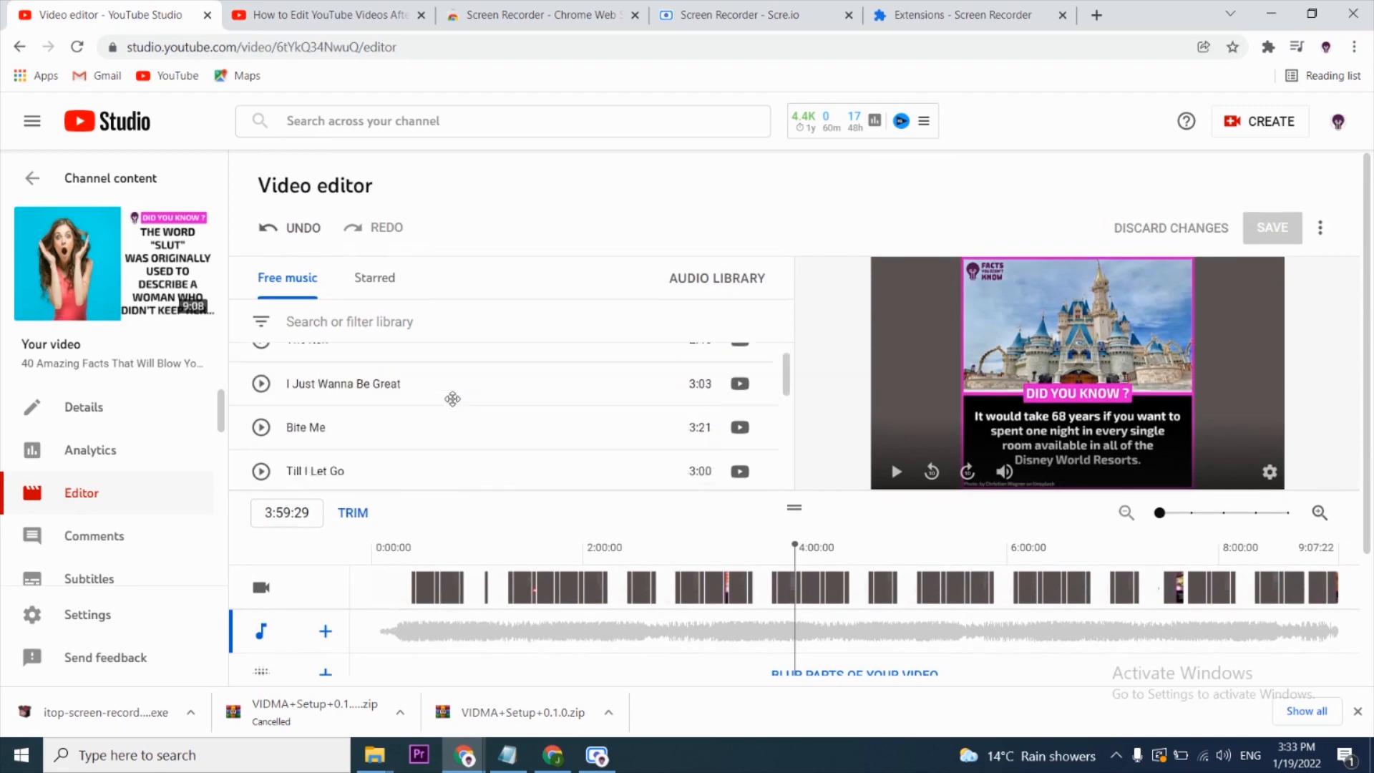
scroll(452, 398, "down", 10)
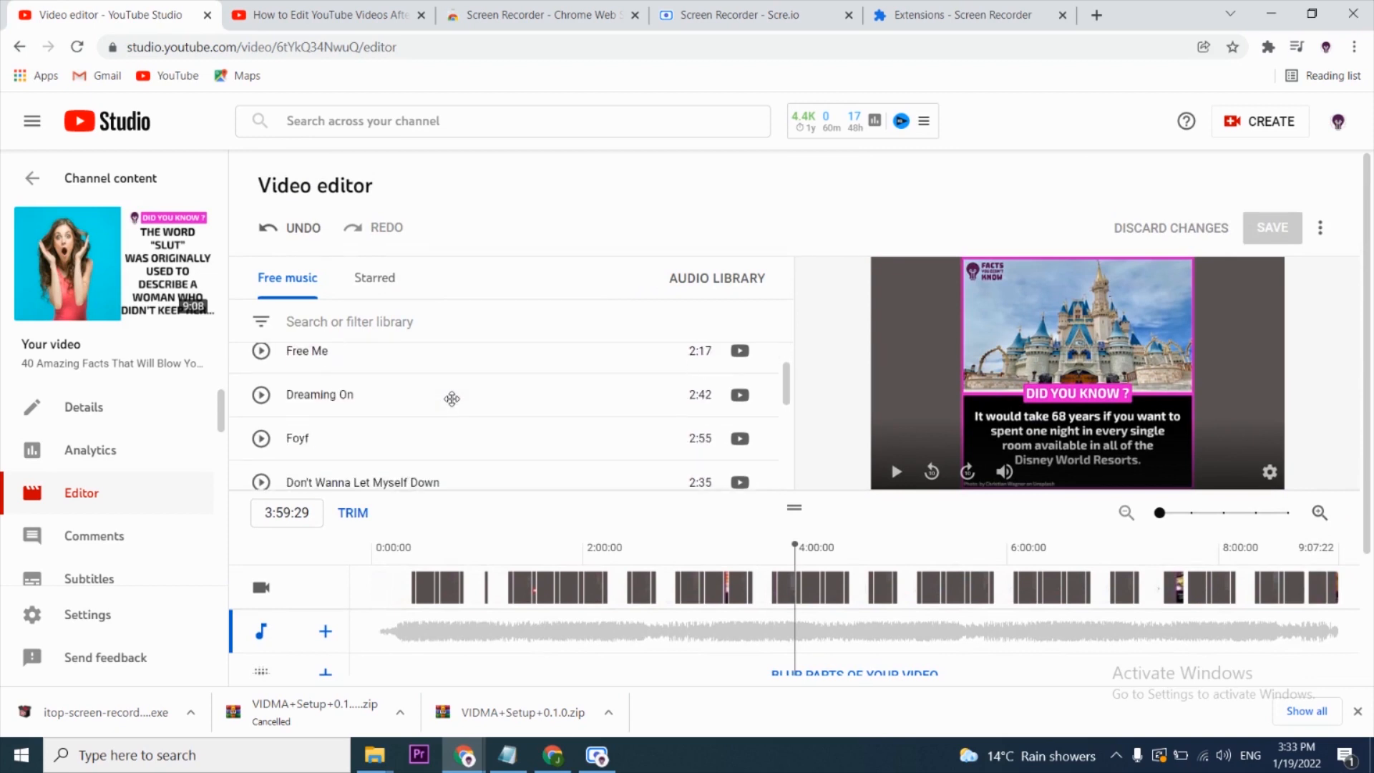
scroll(452, 399, "down", 5)
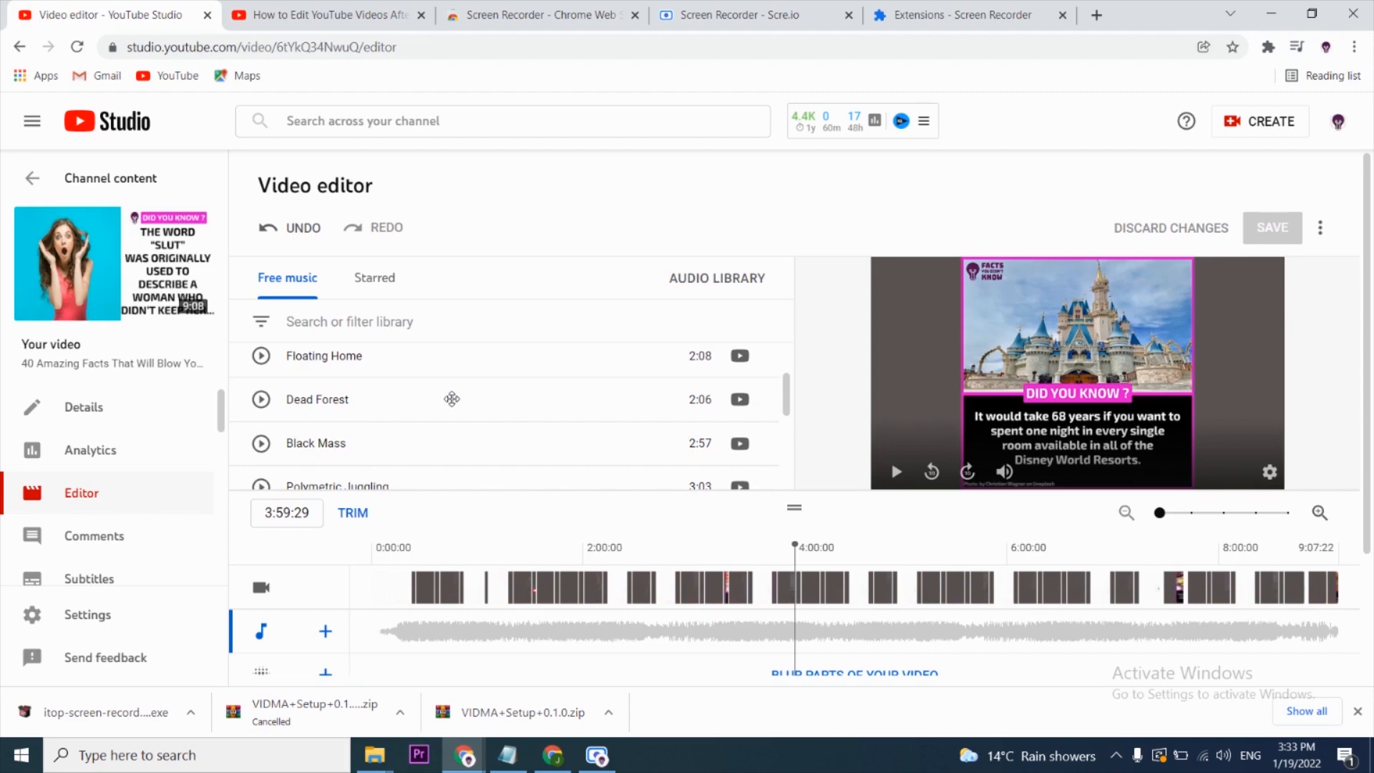
scroll(452, 399, "down", 2)
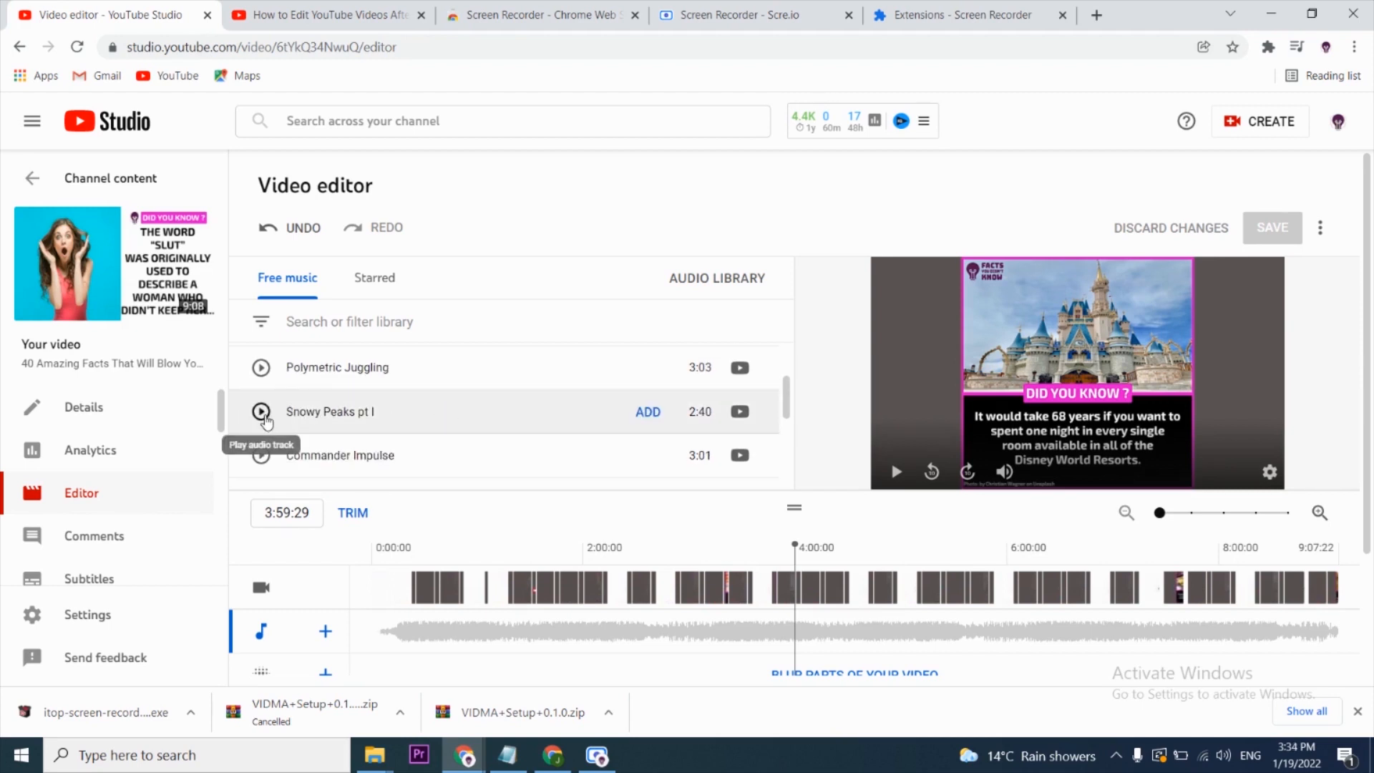
left_click(262, 414)
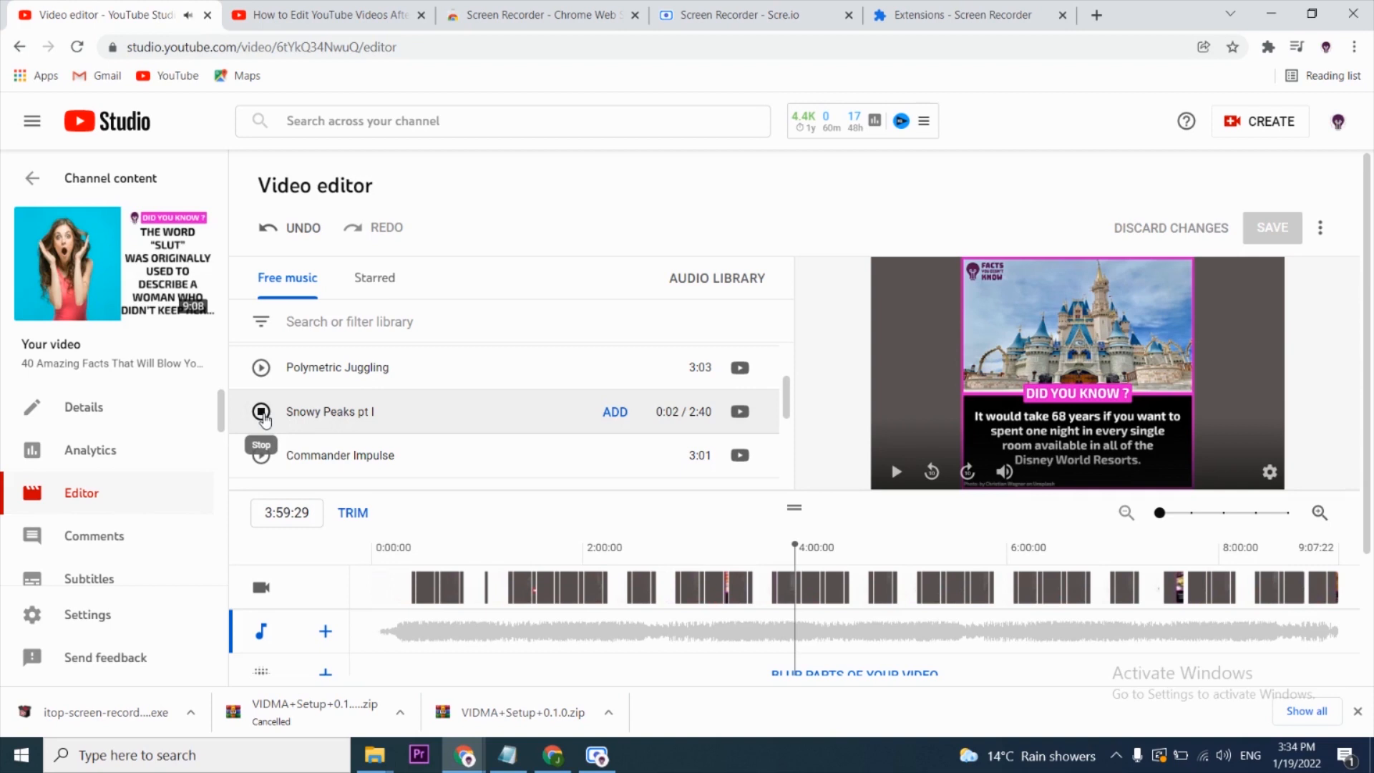
left_click(263, 414)
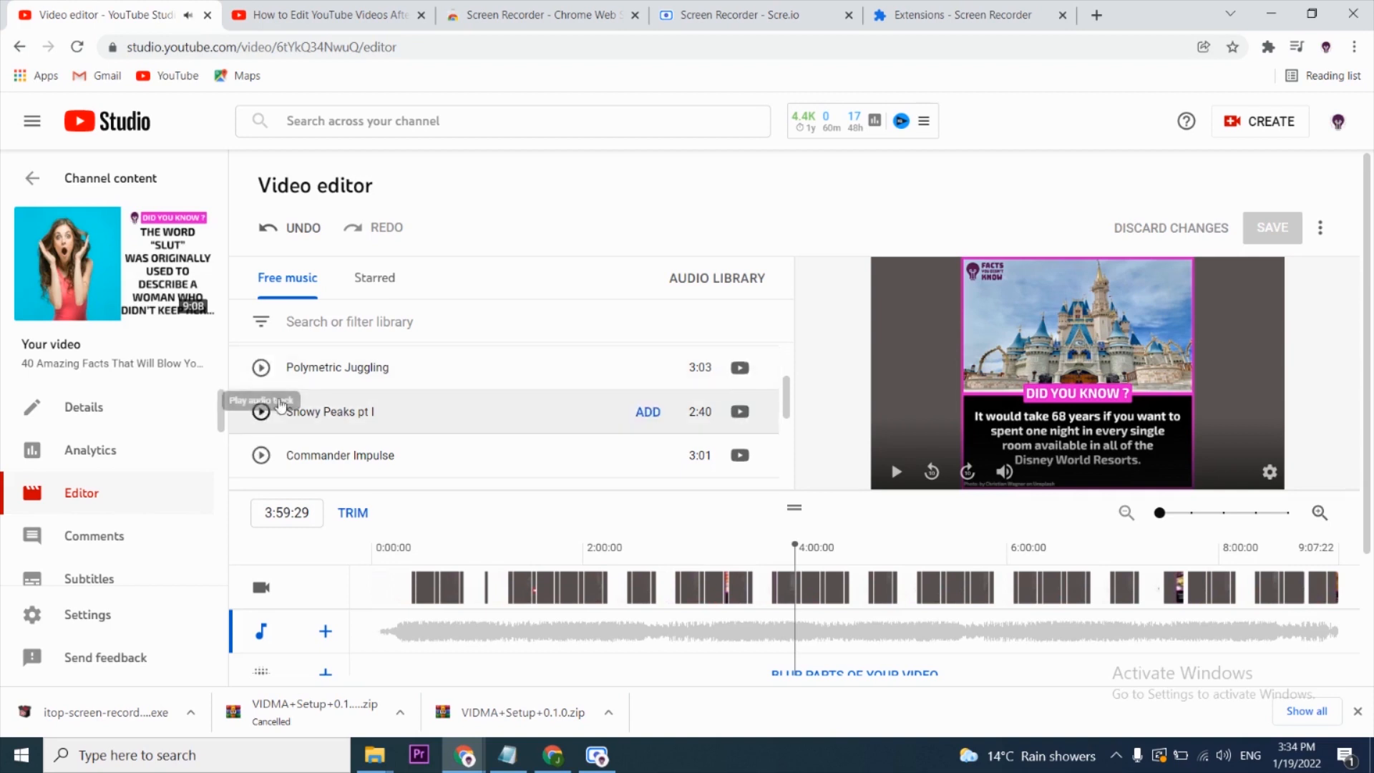
Step: Preview the free music track "Floating Home" and add it to the video's audio track
scroll(283, 422, "up", 3)
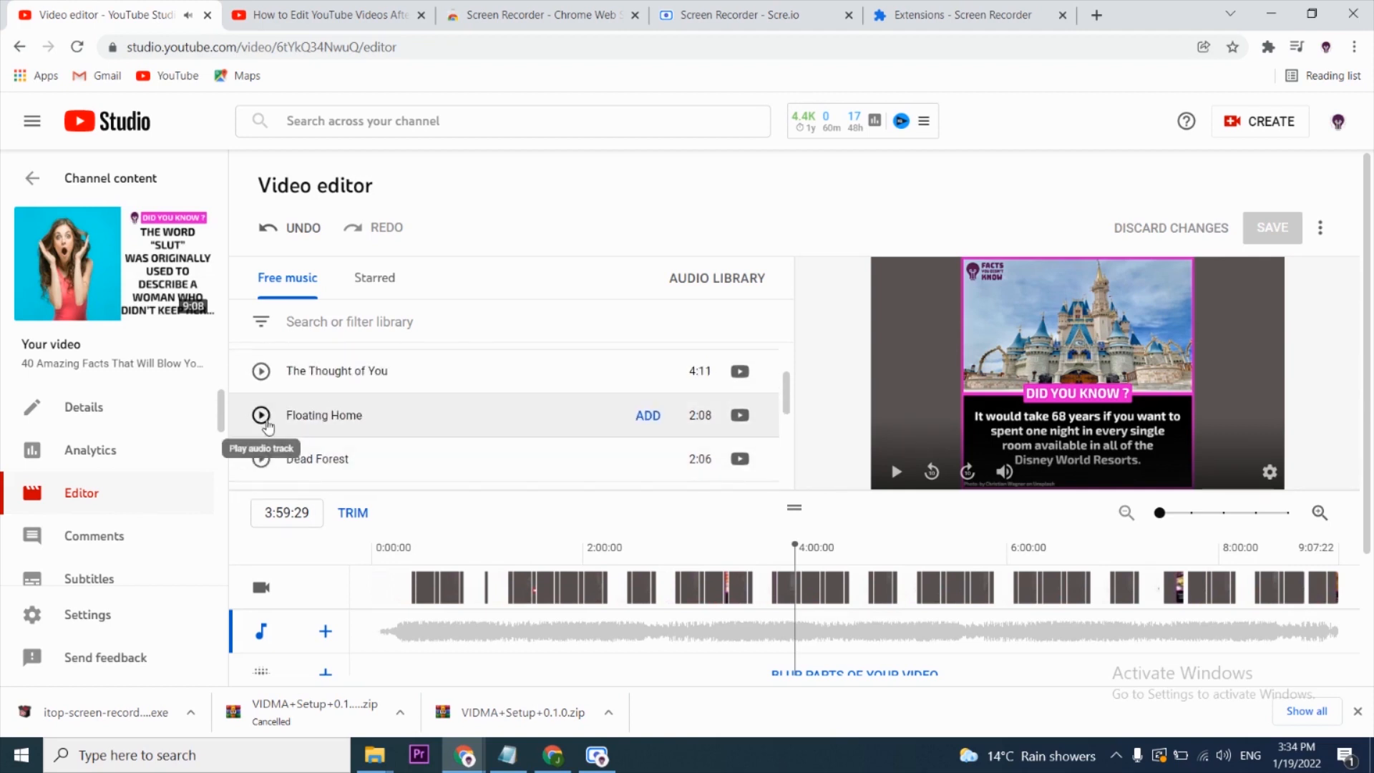
left_click(262, 415)
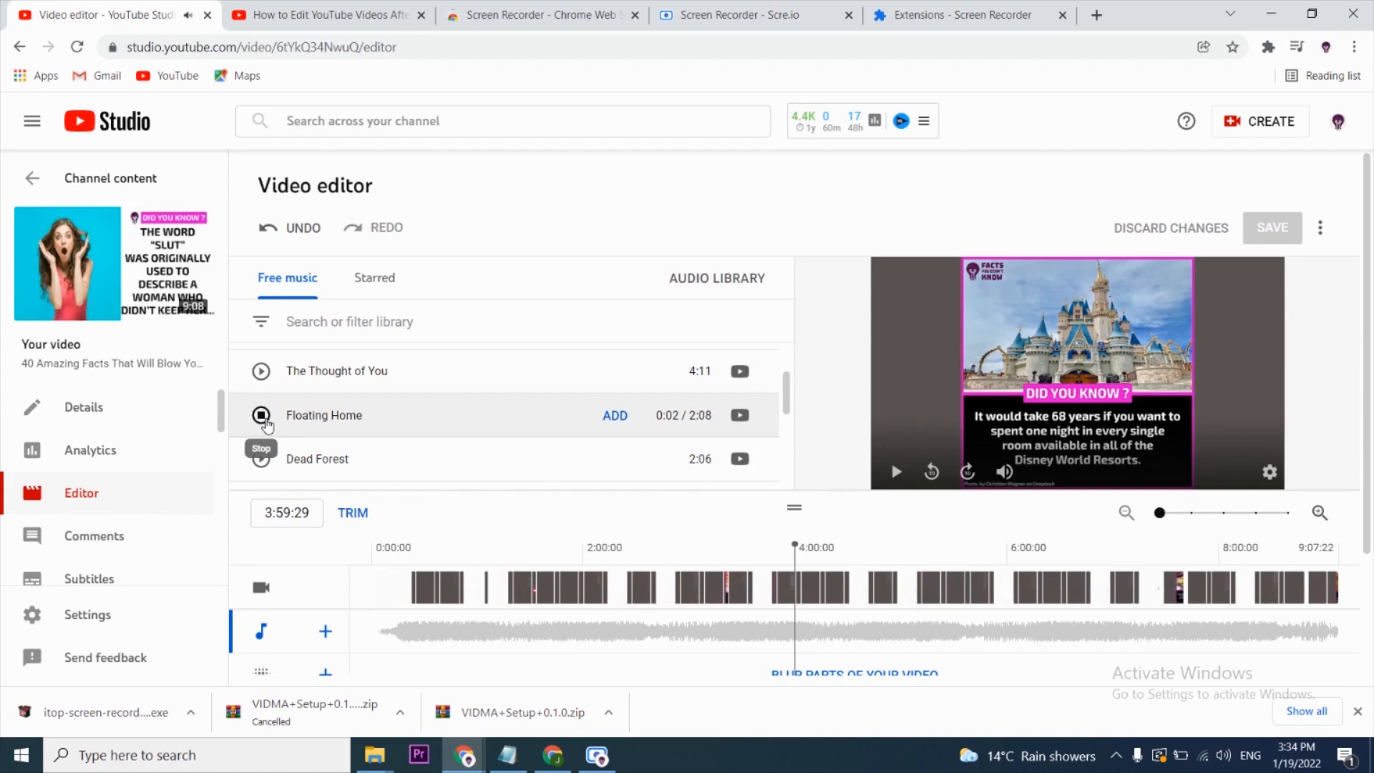
left_click(262, 416)
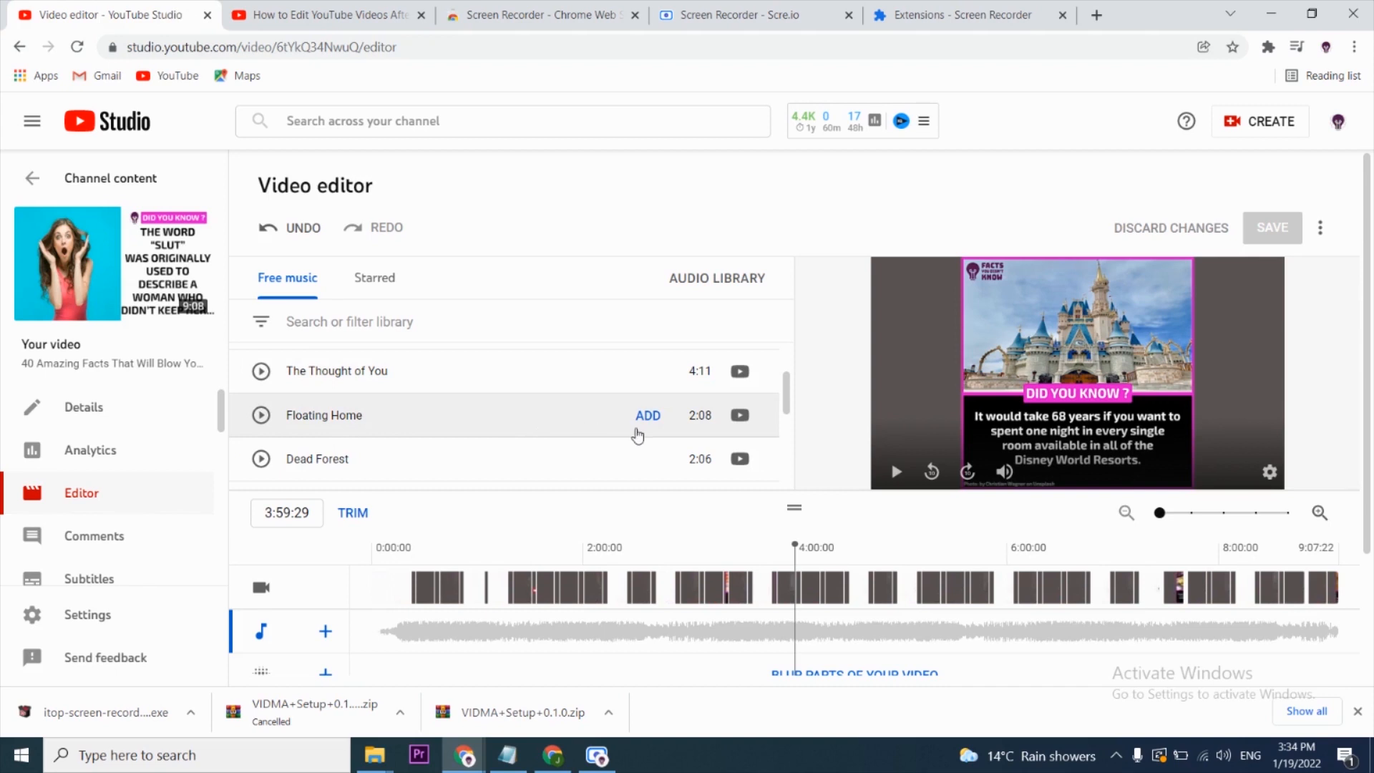
scroll(638, 435, "down", 1)
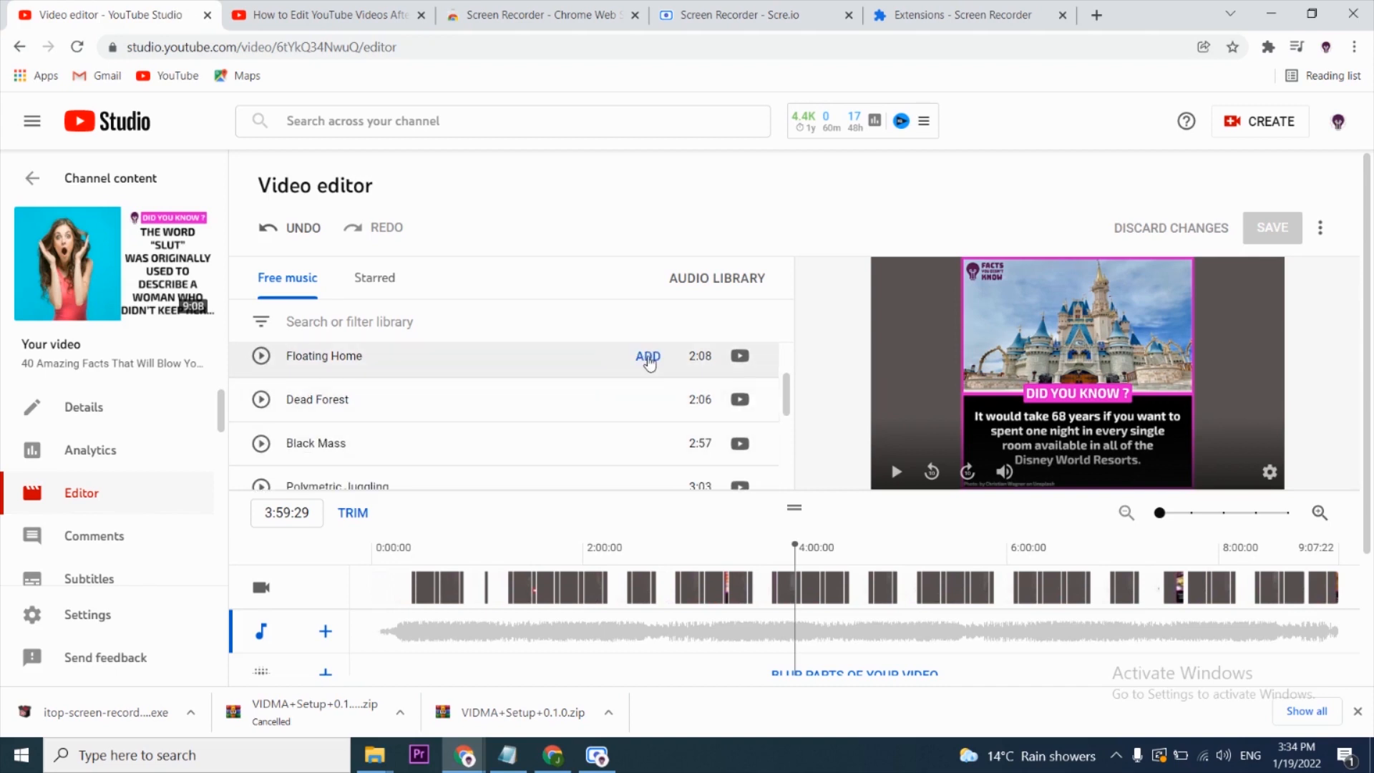
left_click(648, 356)
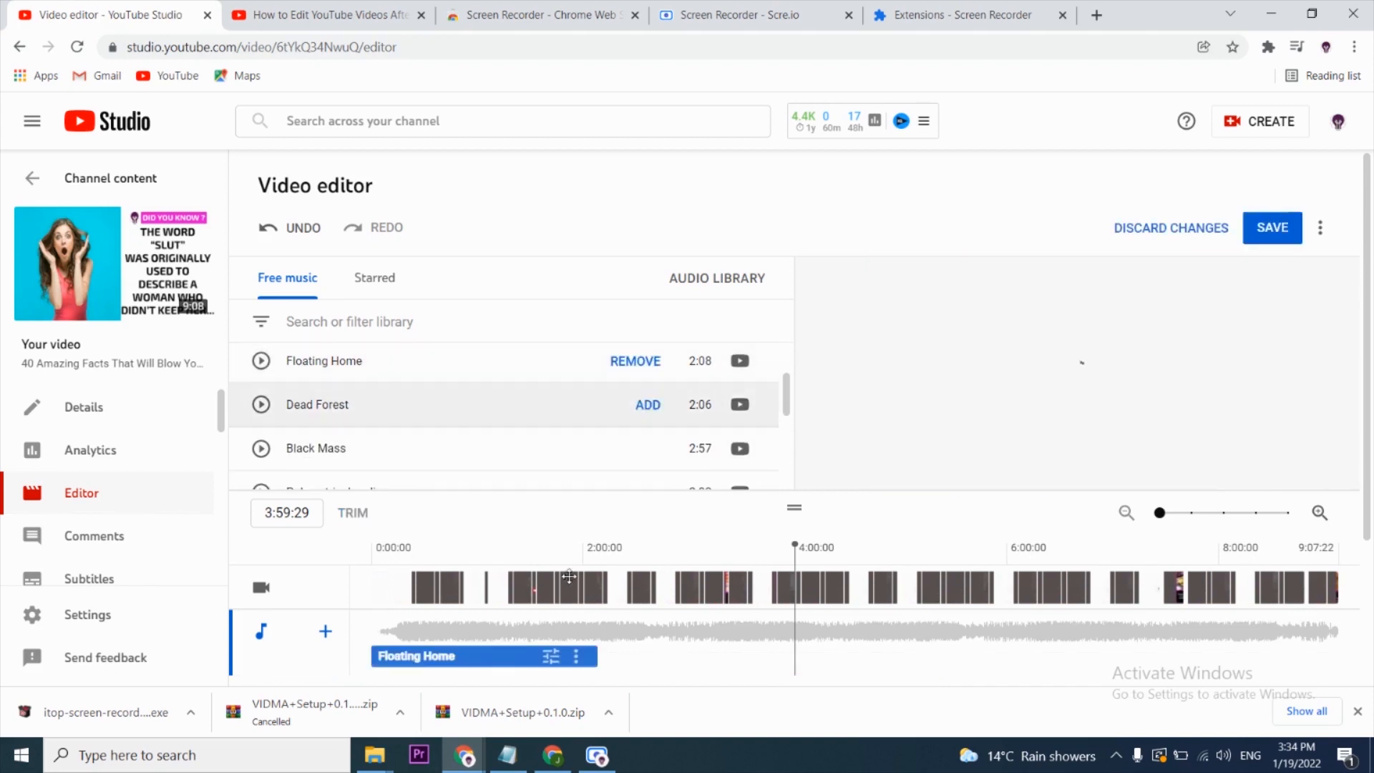
Step: Set the playhead to 0:04:16 and play a few seconds of the video with the added music
scroll(518, 578, "down", 2)
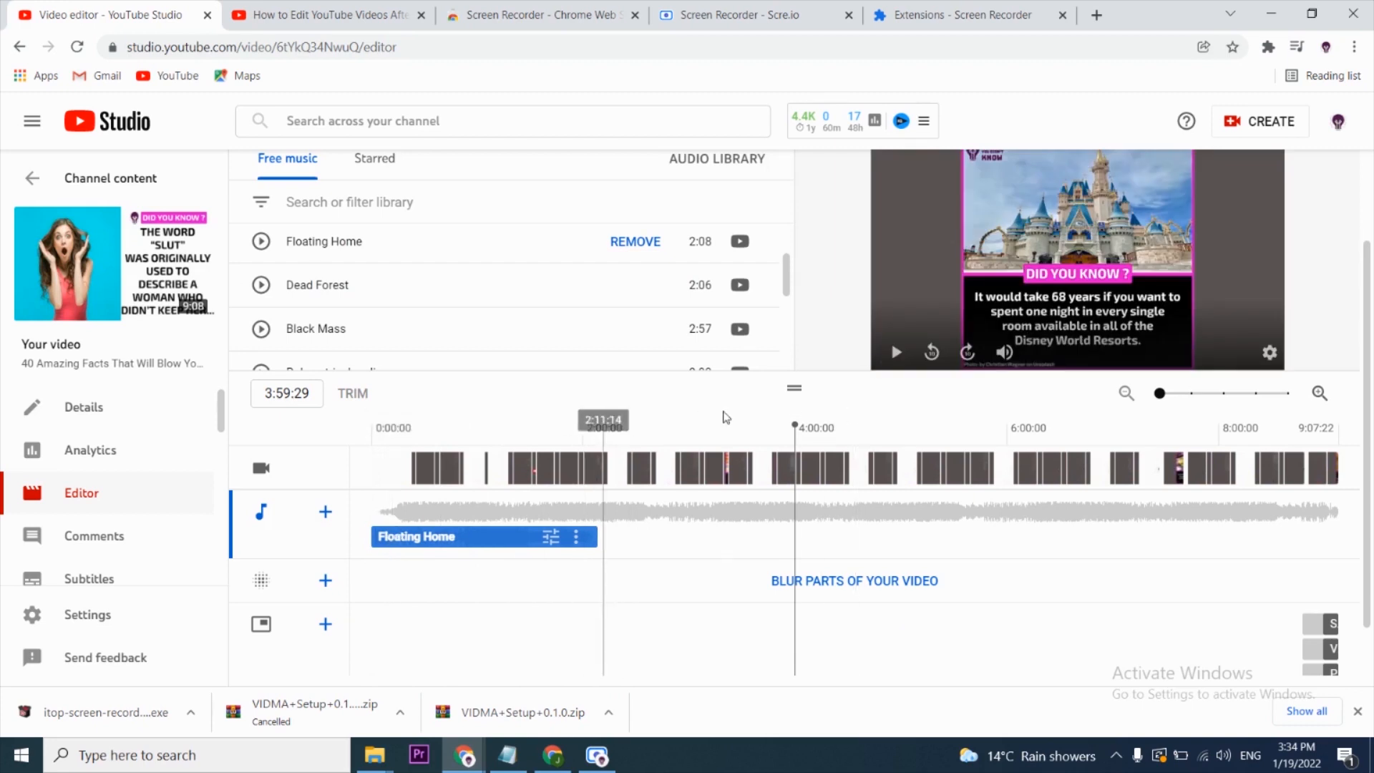
left_click(751, 427)
left_click(460, 425)
left_click(379, 430)
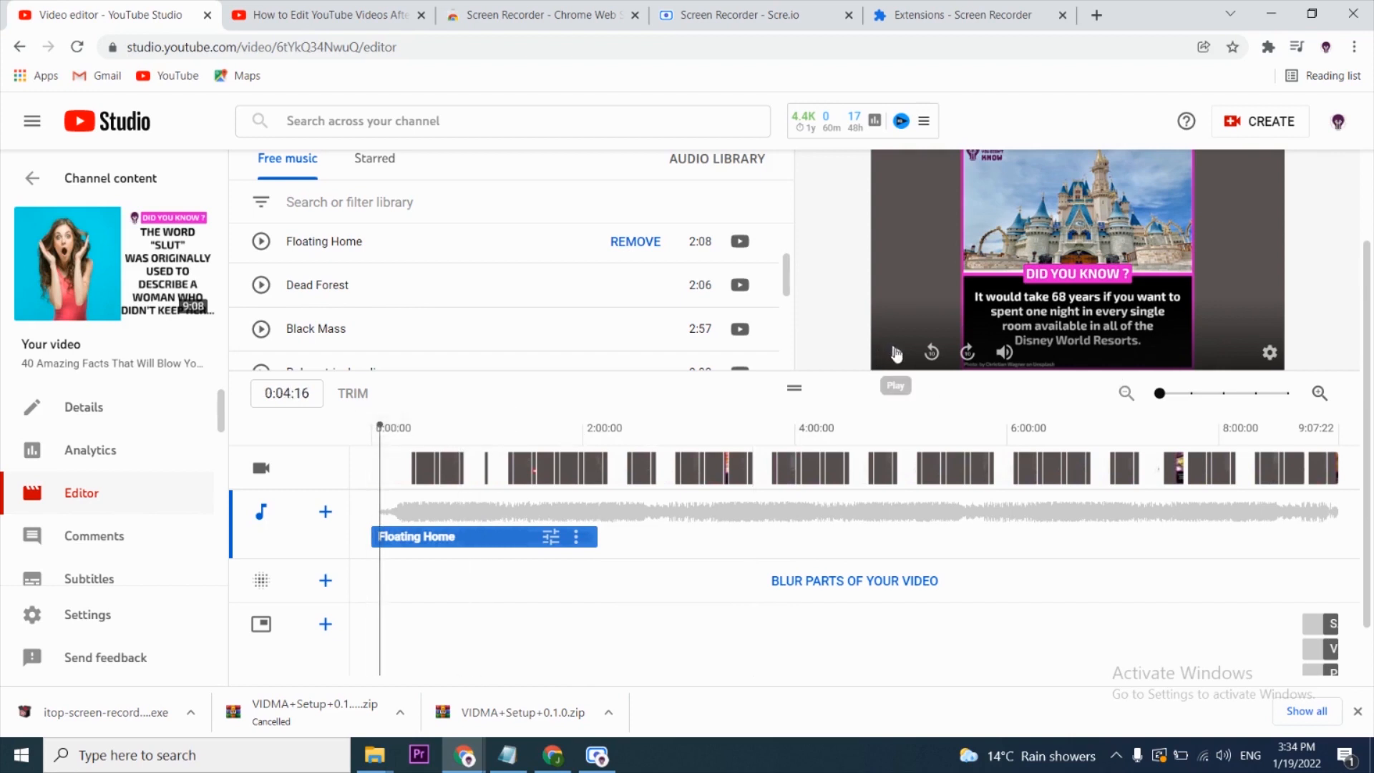
scroll(896, 353, "up", 1)
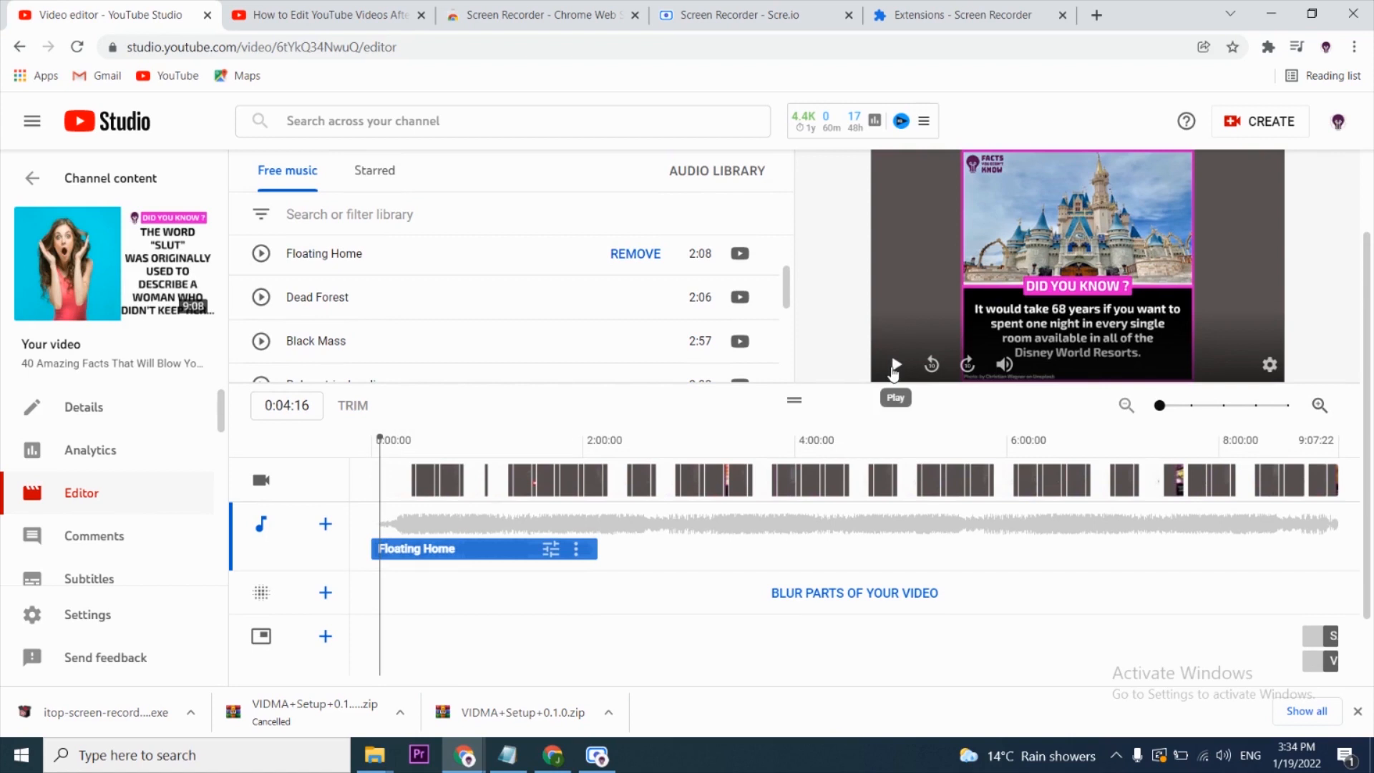
left_click(895, 367)
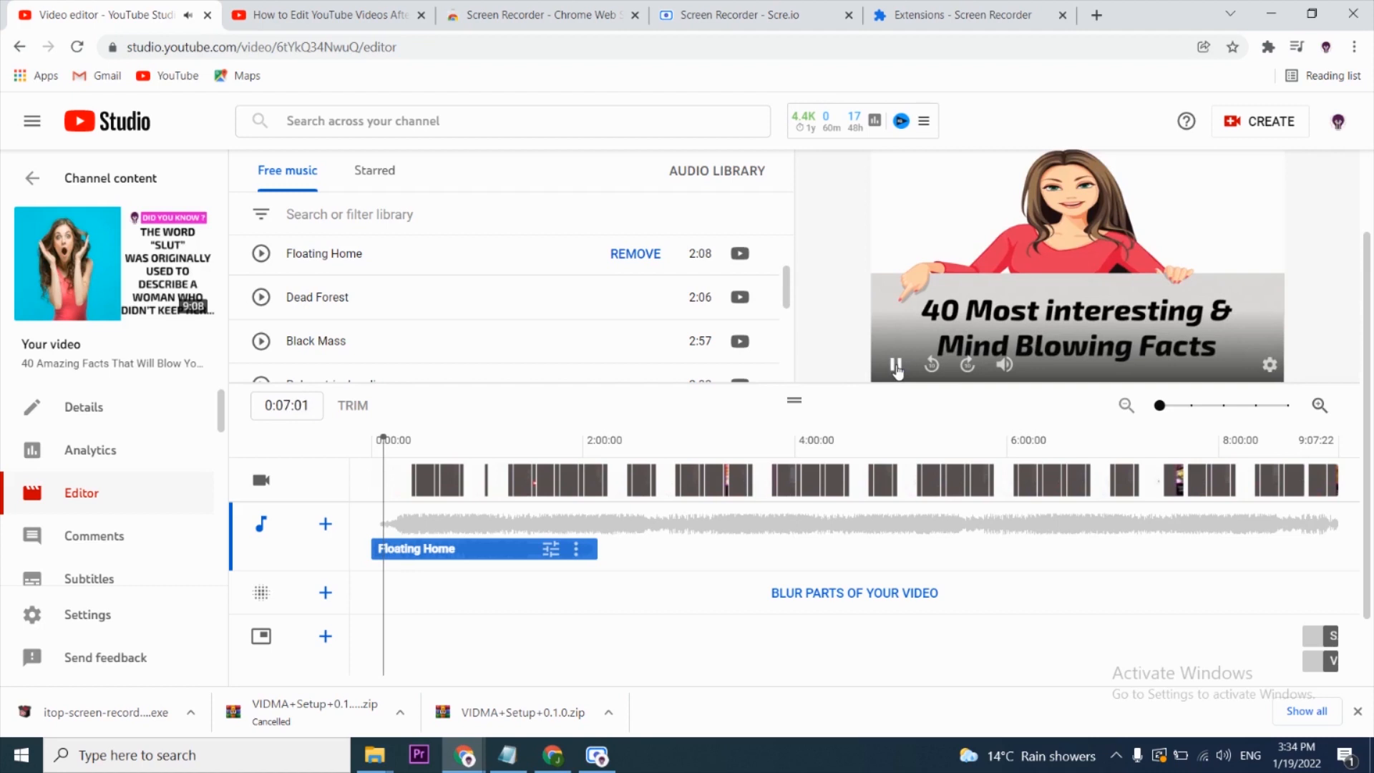
left_click(895, 367)
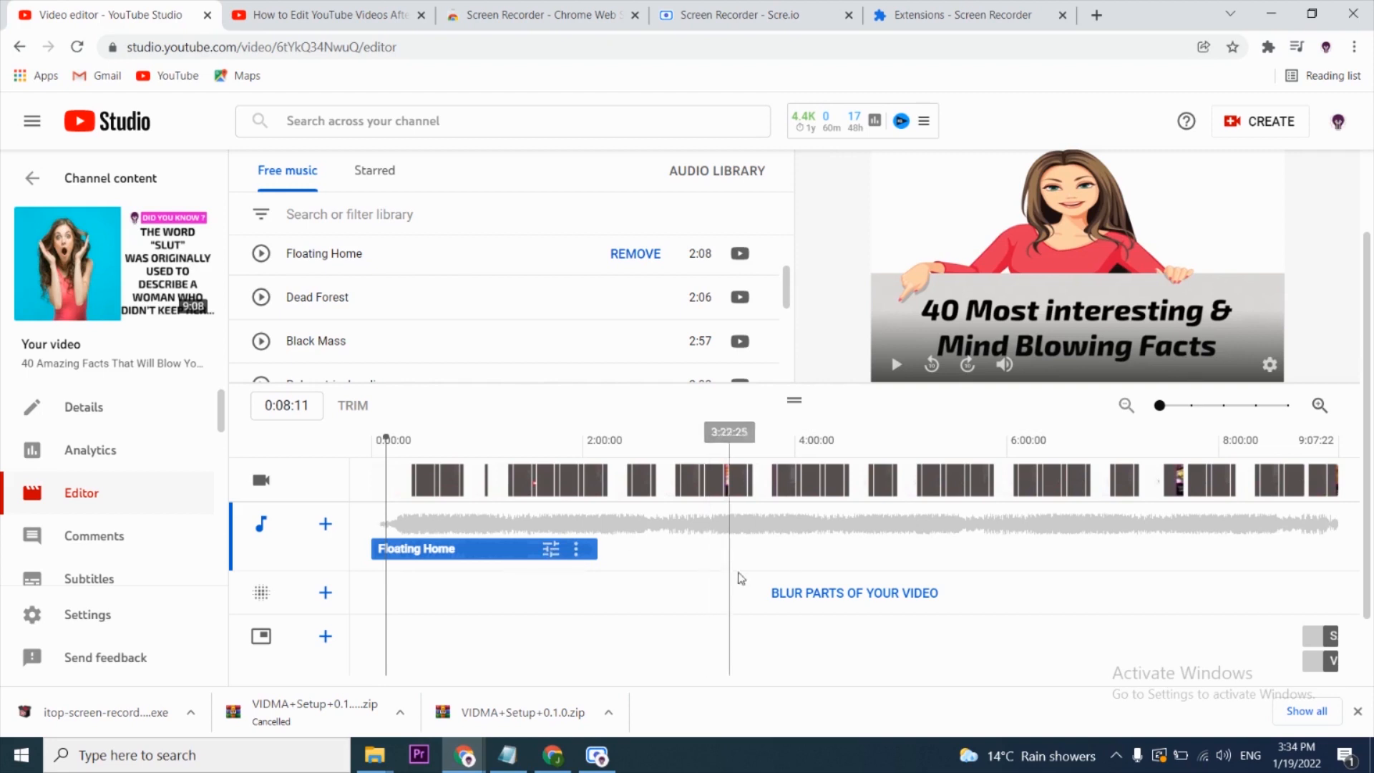
Step: Try the "Floating Home" mix level below half, restore it to maximum, and listen to a short playback
left_click(556, 558)
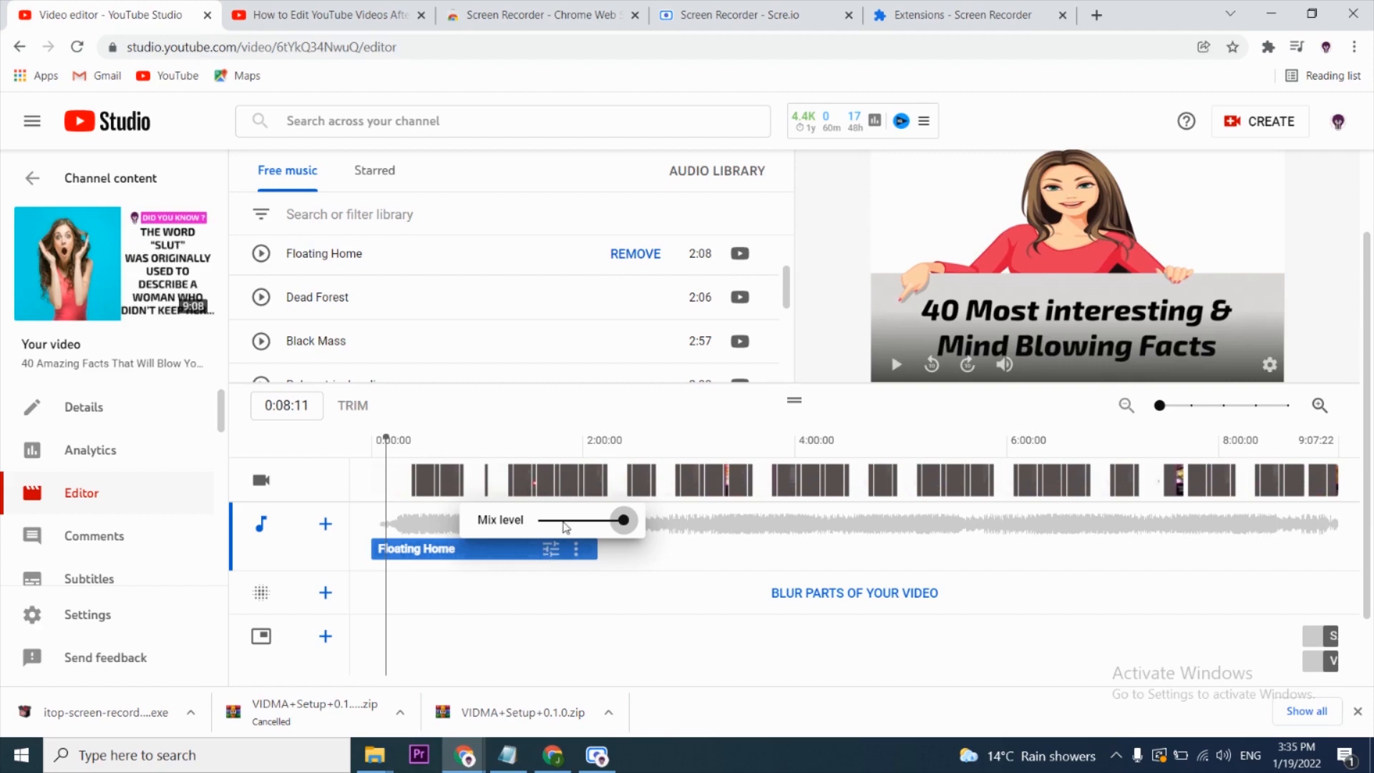
left_click_drag(597, 528, 573, 528)
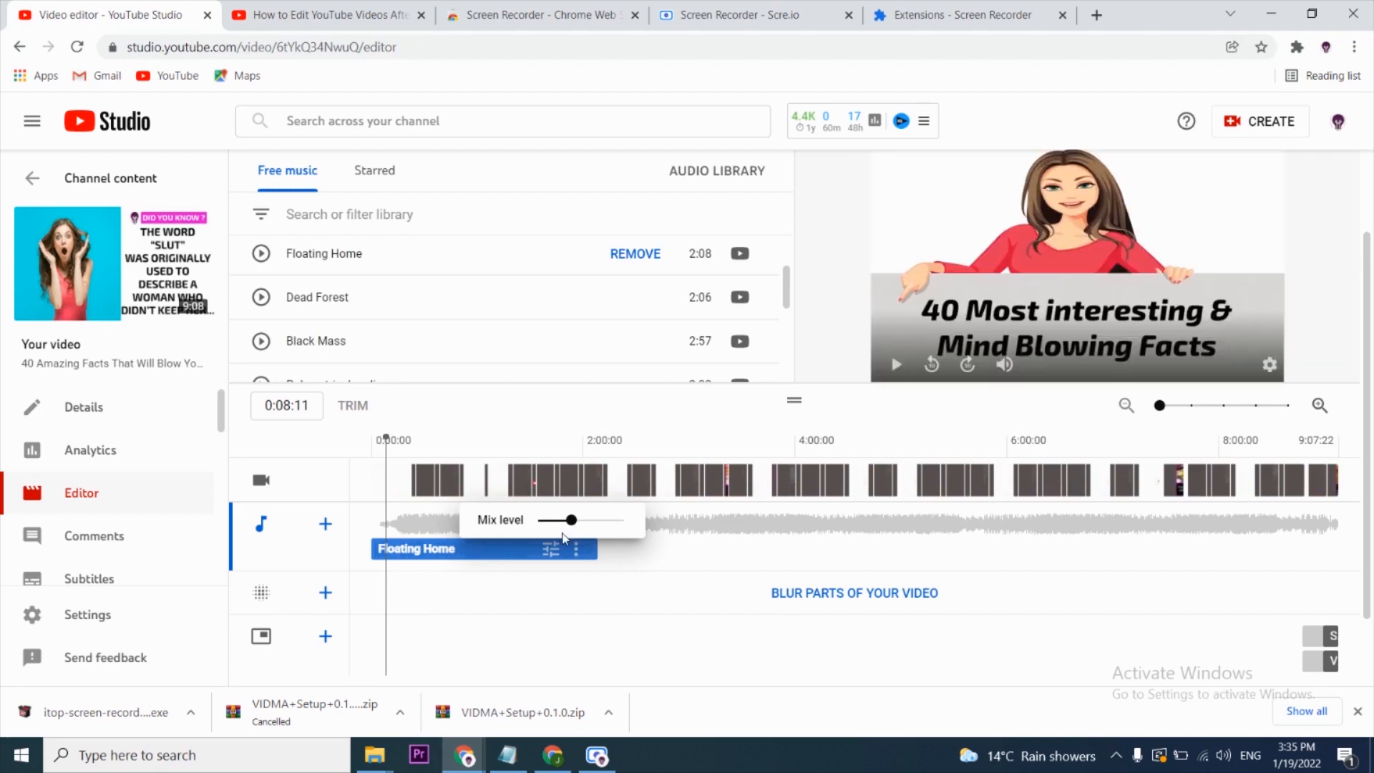
left_click_drag(573, 521, 614, 521)
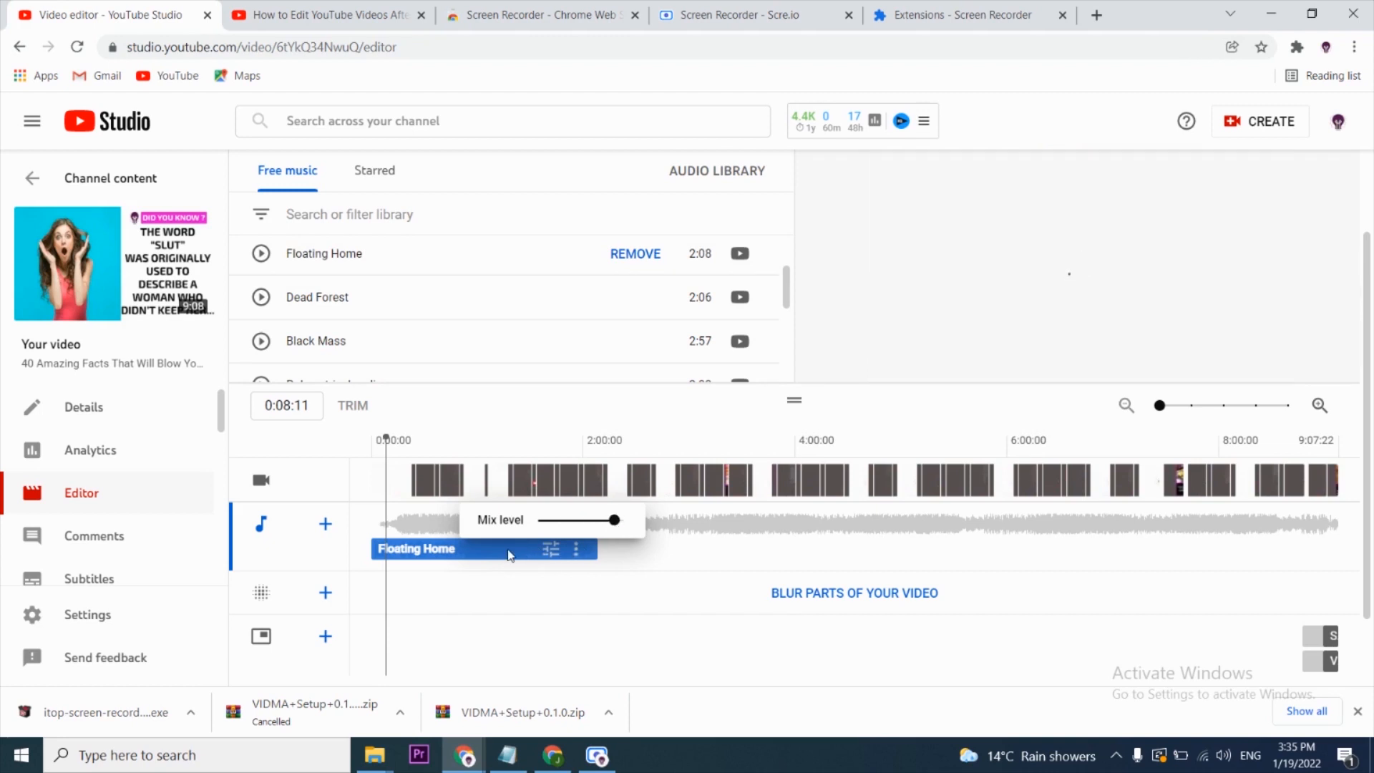
left_click_drag(617, 523, 623, 521)
left_click(546, 551)
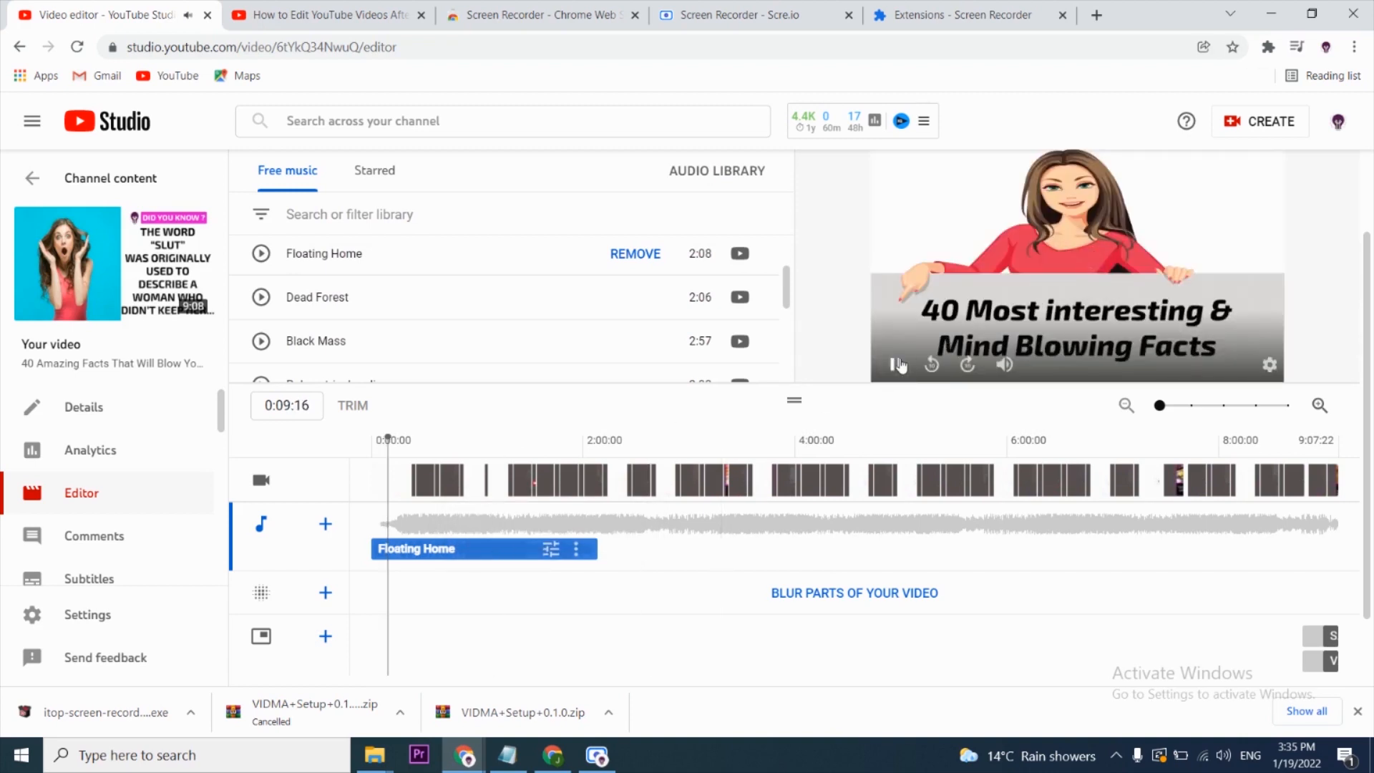
left_click(900, 365)
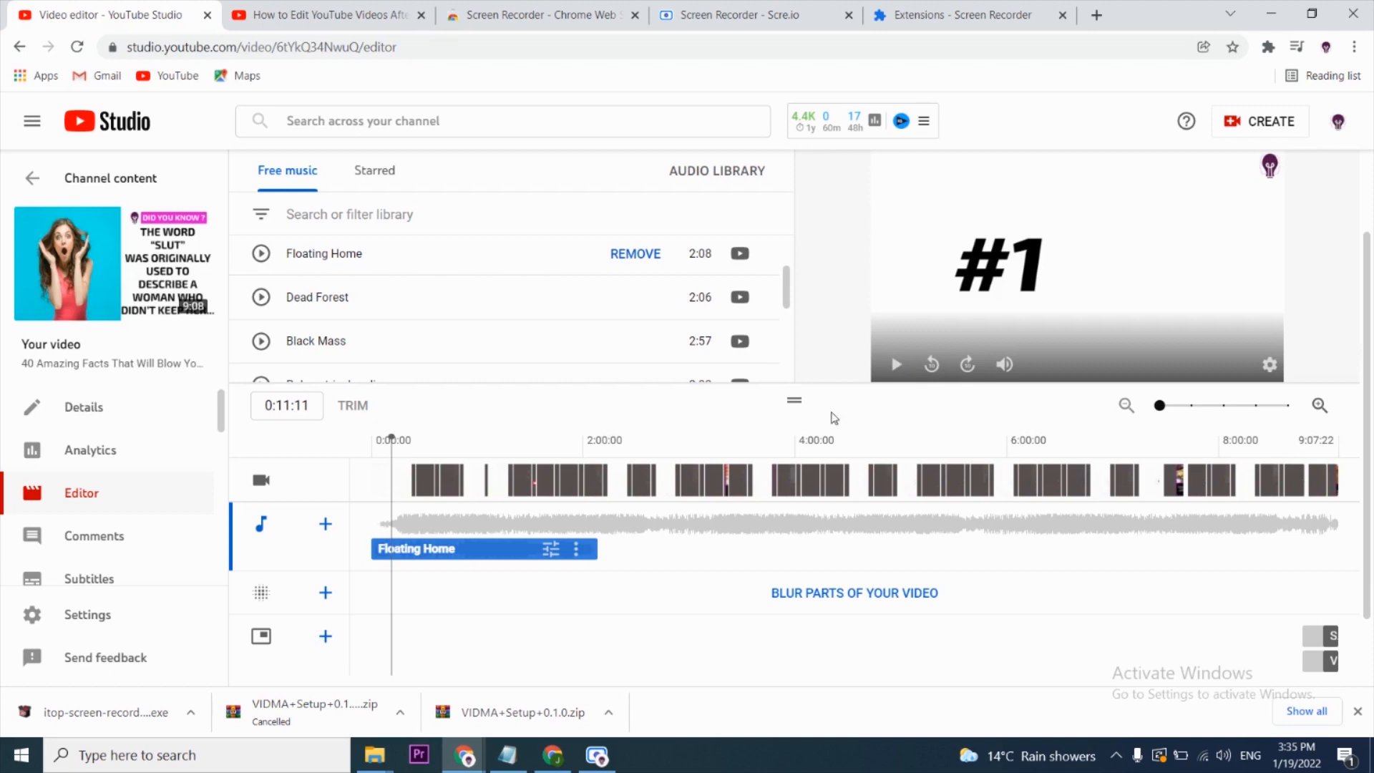
Step: Lower the "Floating Home" mix level to near the minimum and check it with a short playback
left_click(551, 553)
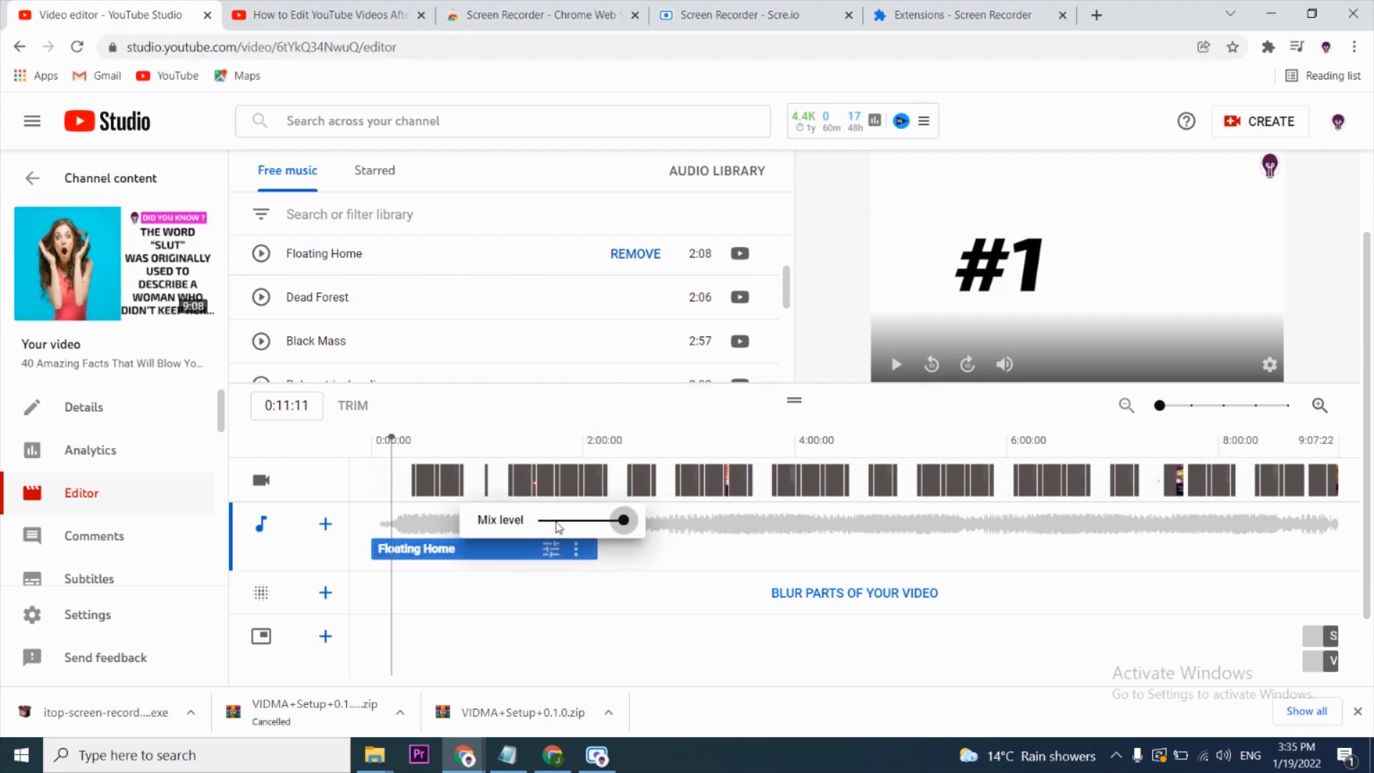
left_click(553, 520)
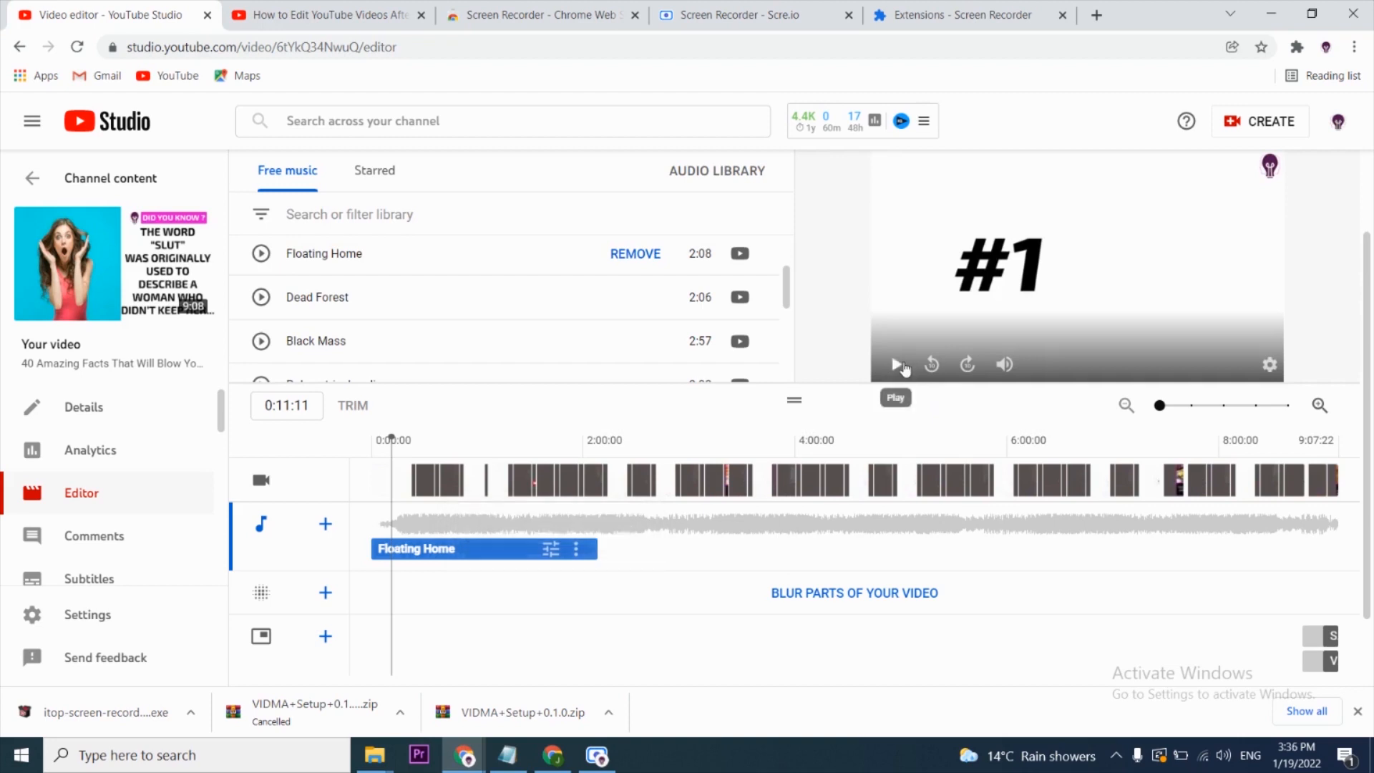
left_click(896, 367)
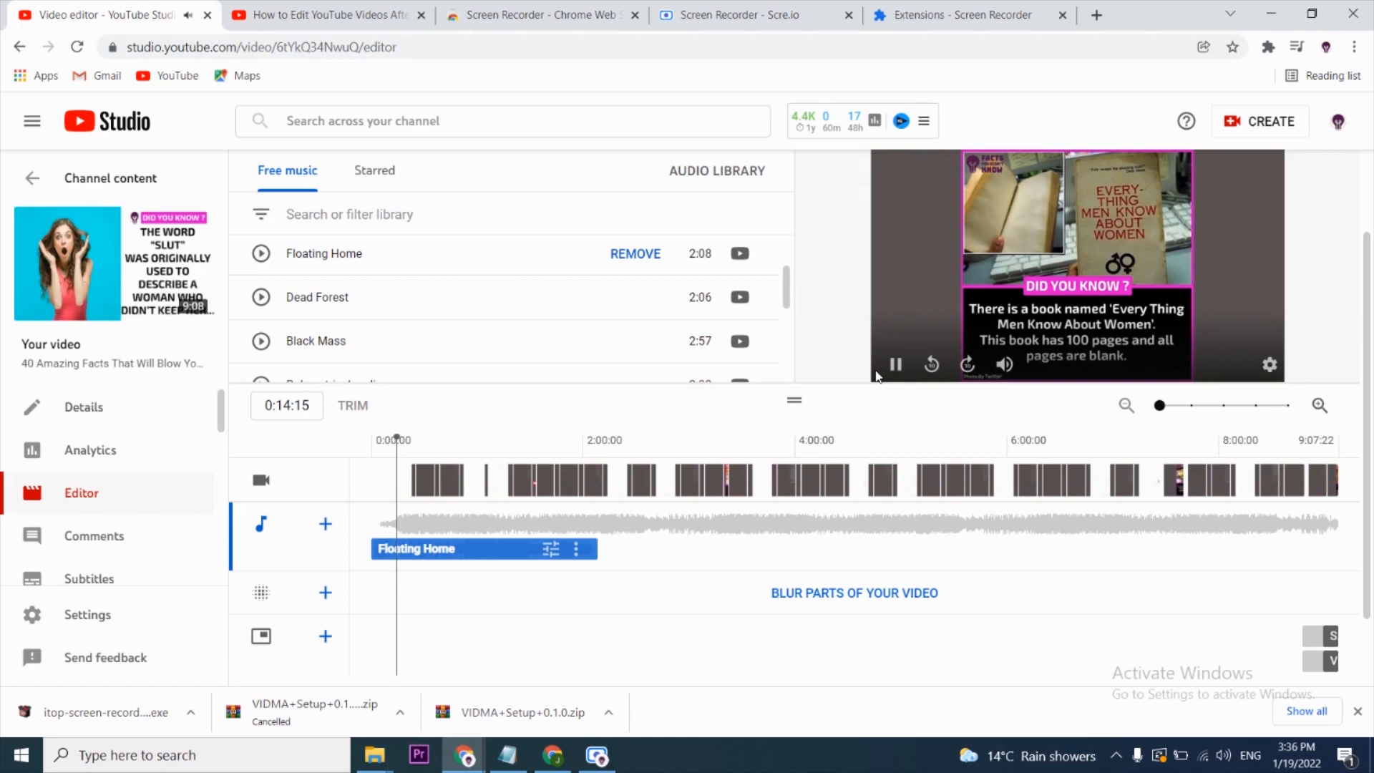
left_click(895, 367)
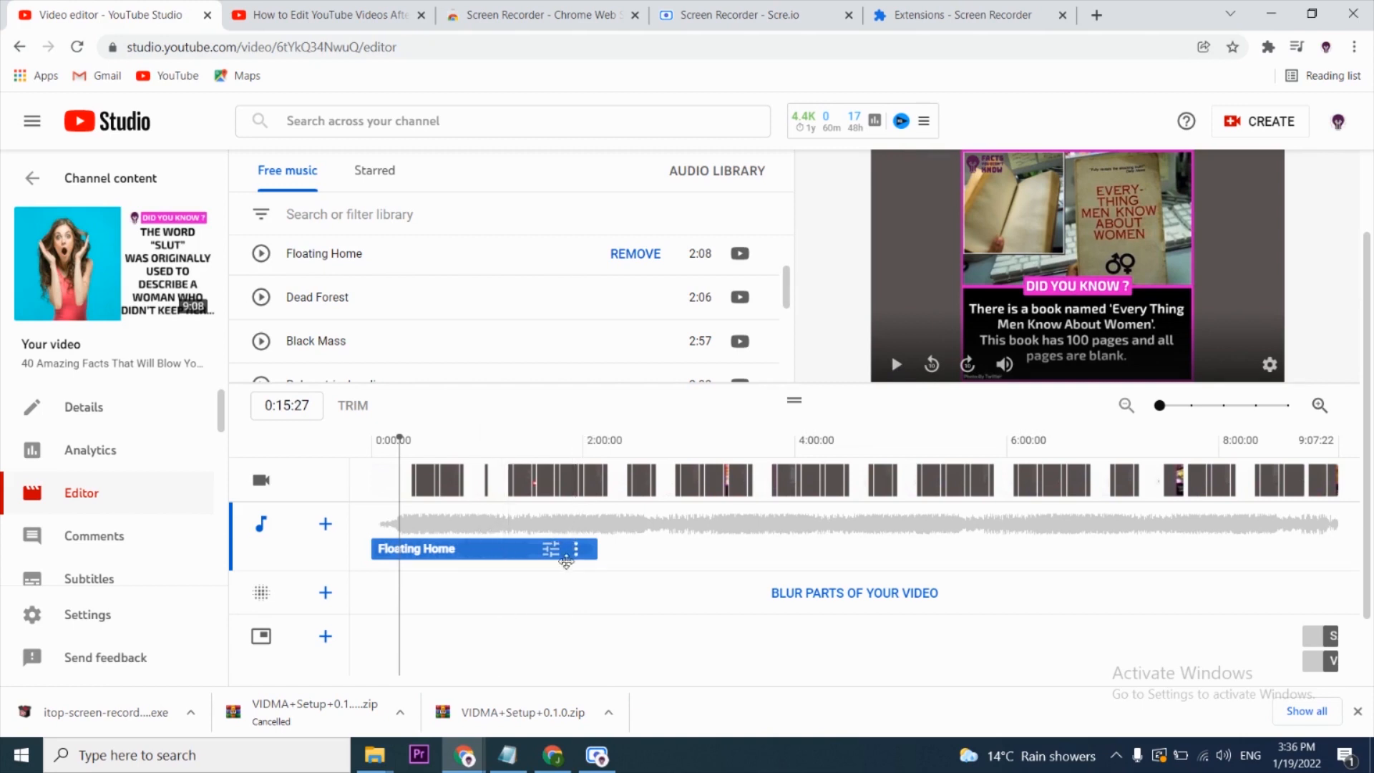
Step: Review the editor's keyboard shortcuts list, including the timeline and player sections, and close it
scroll(1002, 582, "up", 1)
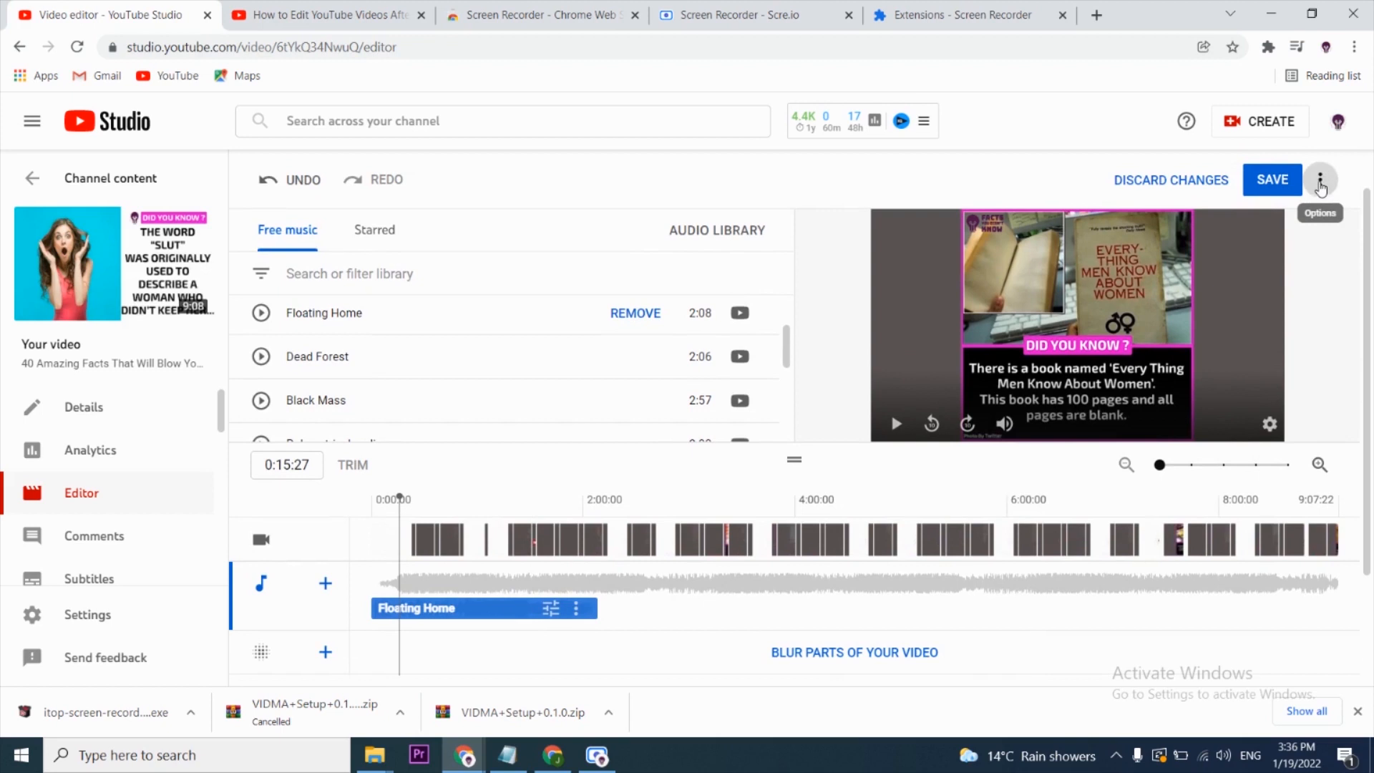
left_click(1321, 182)
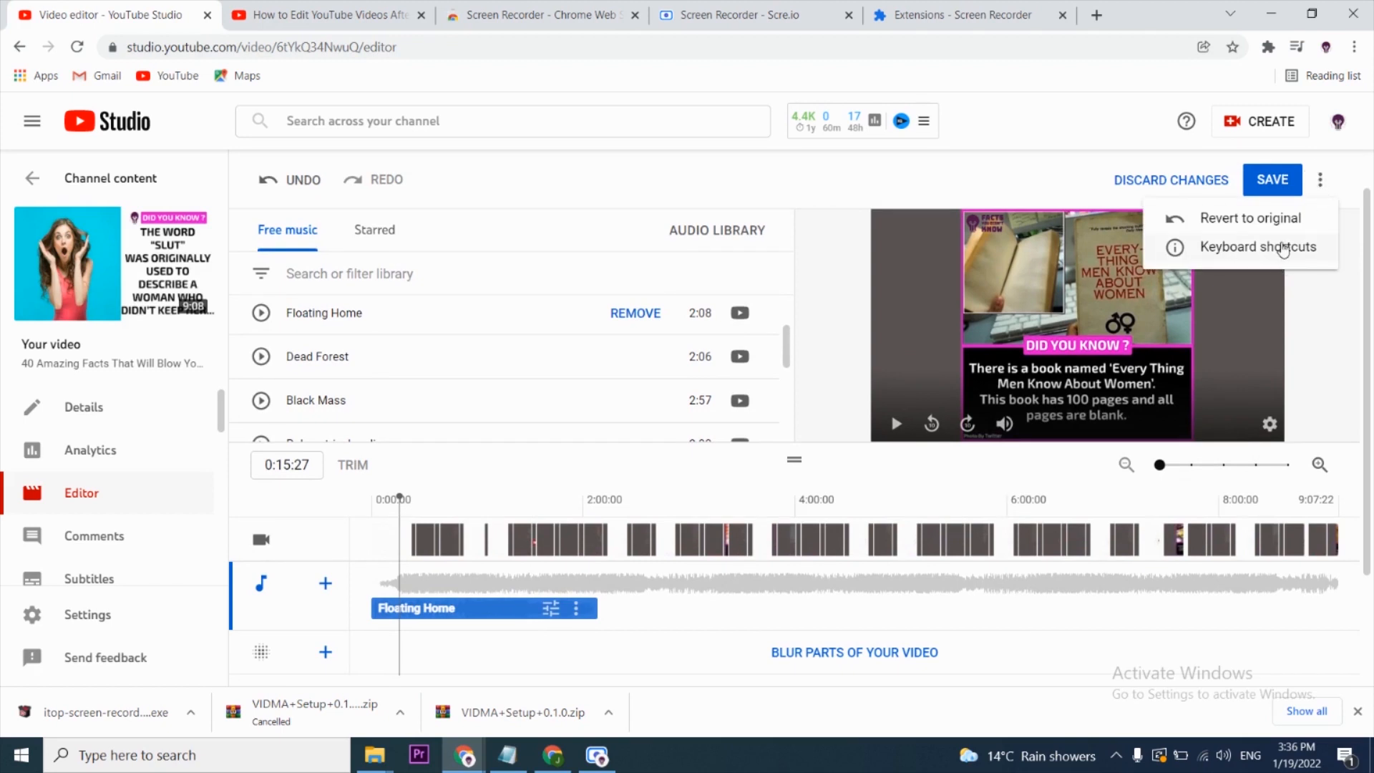
left_click(1283, 247)
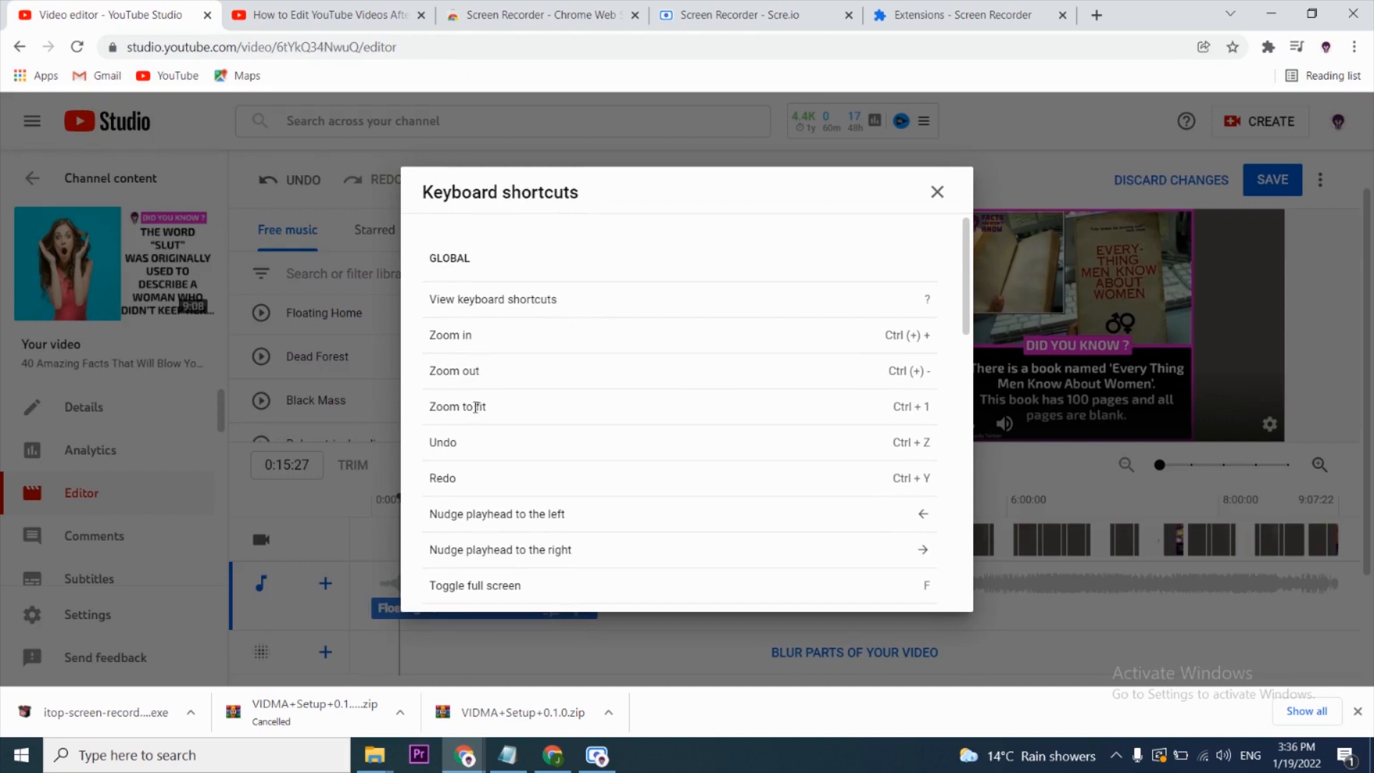
scroll(476, 407, "down", 3)
scroll(478, 478, "down", 10)
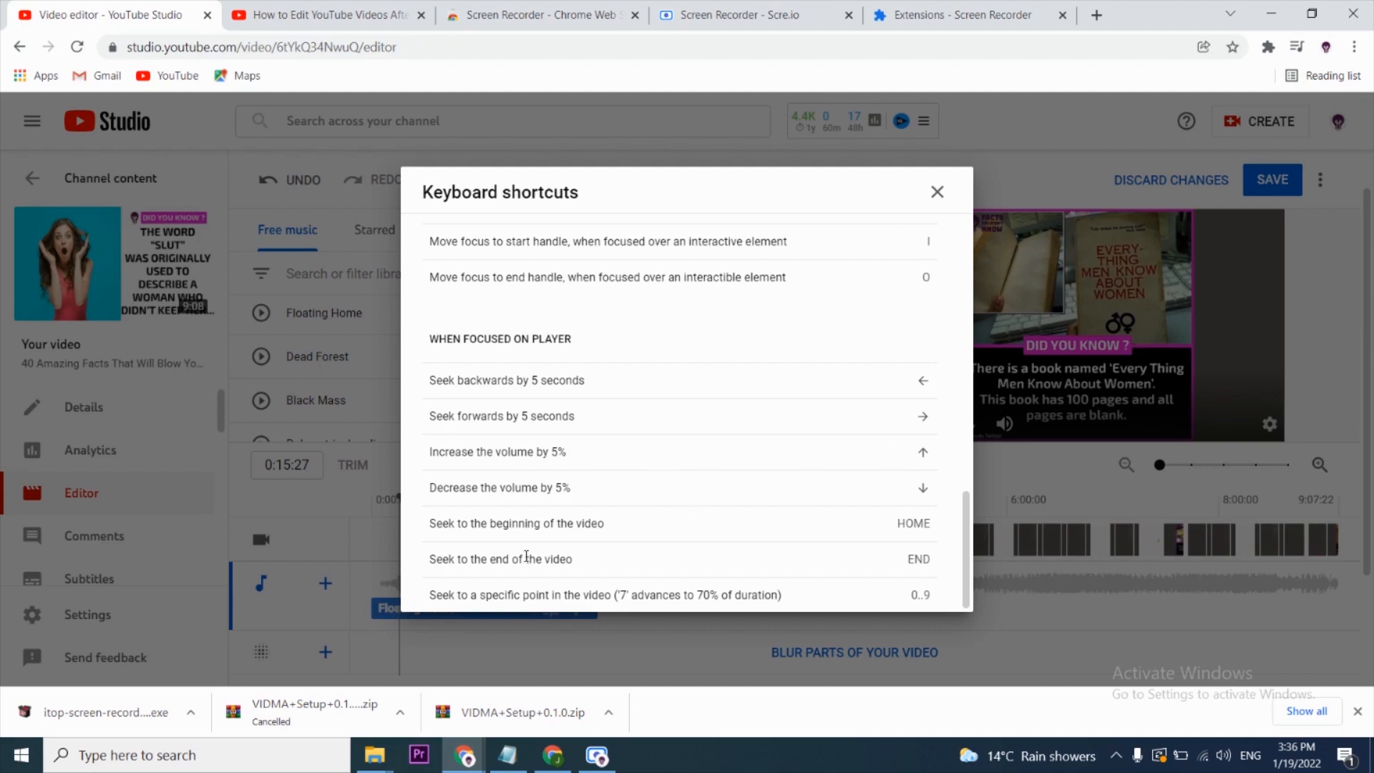
scroll(526, 556, "up", 2)
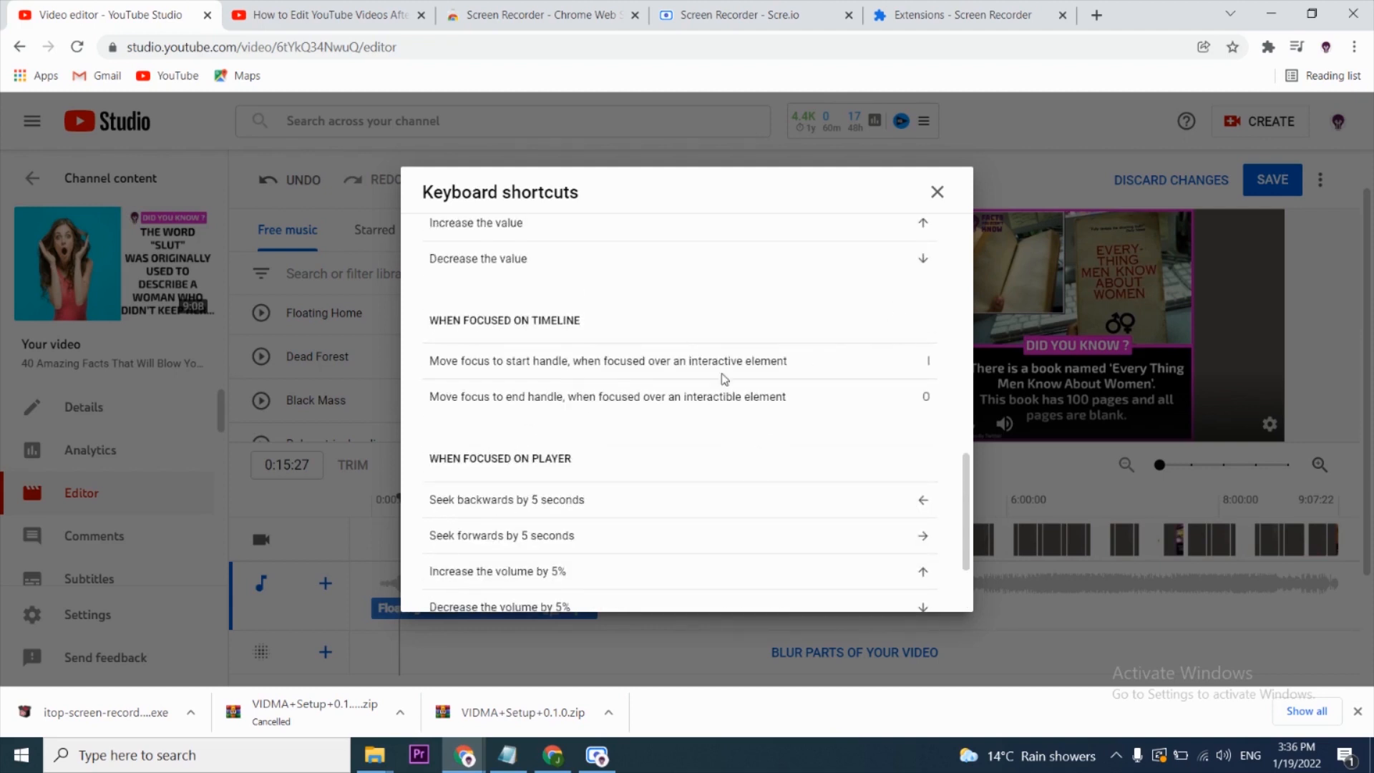
left_click(937, 192)
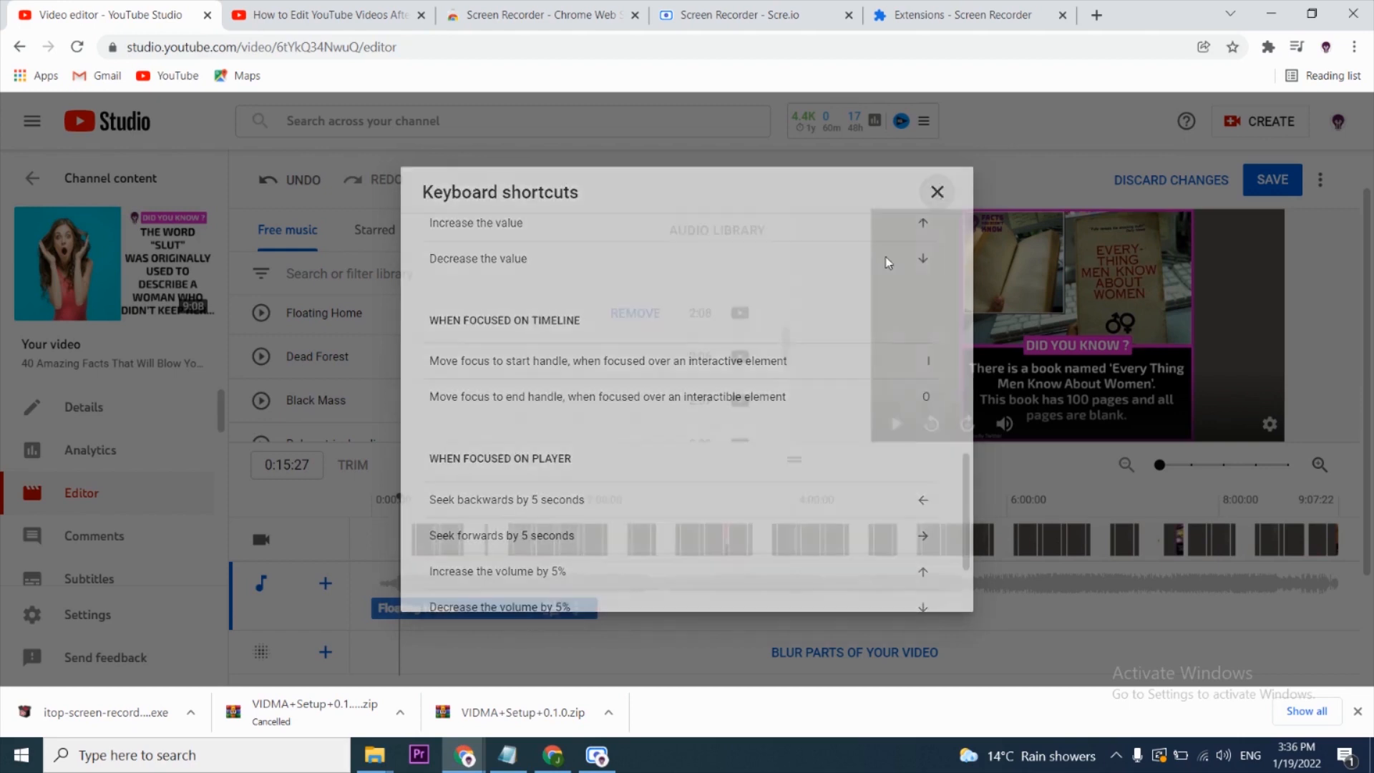
scroll(475, 562, "down", 1)
scroll(475, 561, "down", 1)
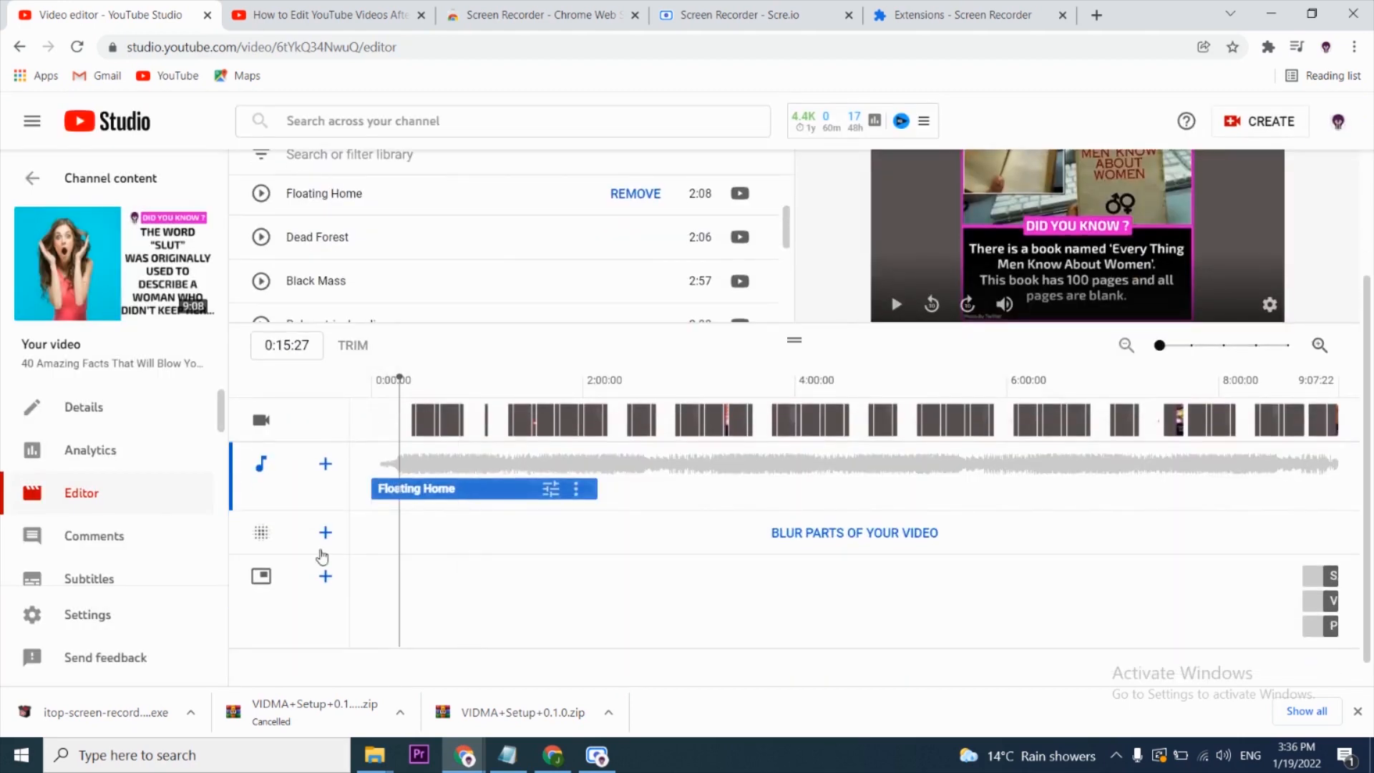
scroll(881, 549, "up", 1)
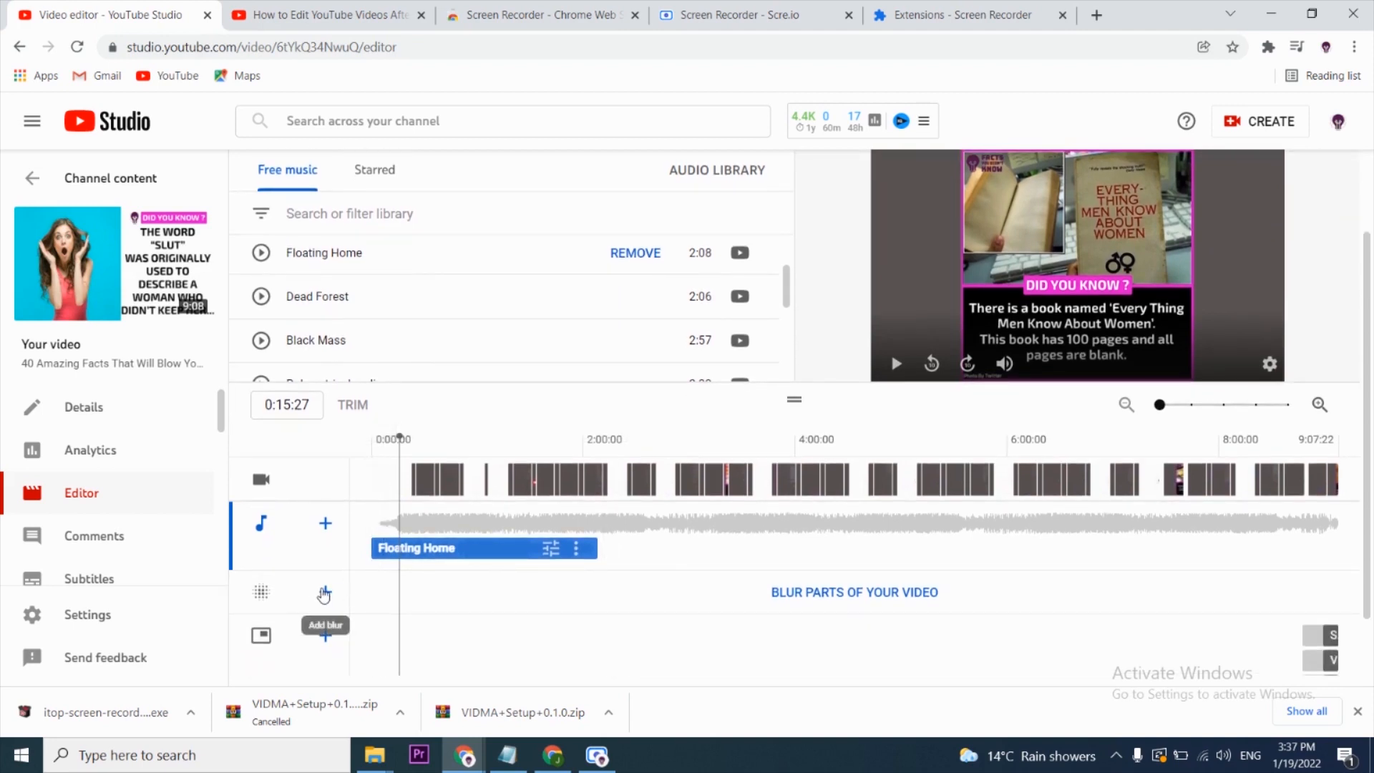
Step: Try a face blur on the video and close the face selection during detection
left_click(326, 594)
left_click(368, 598)
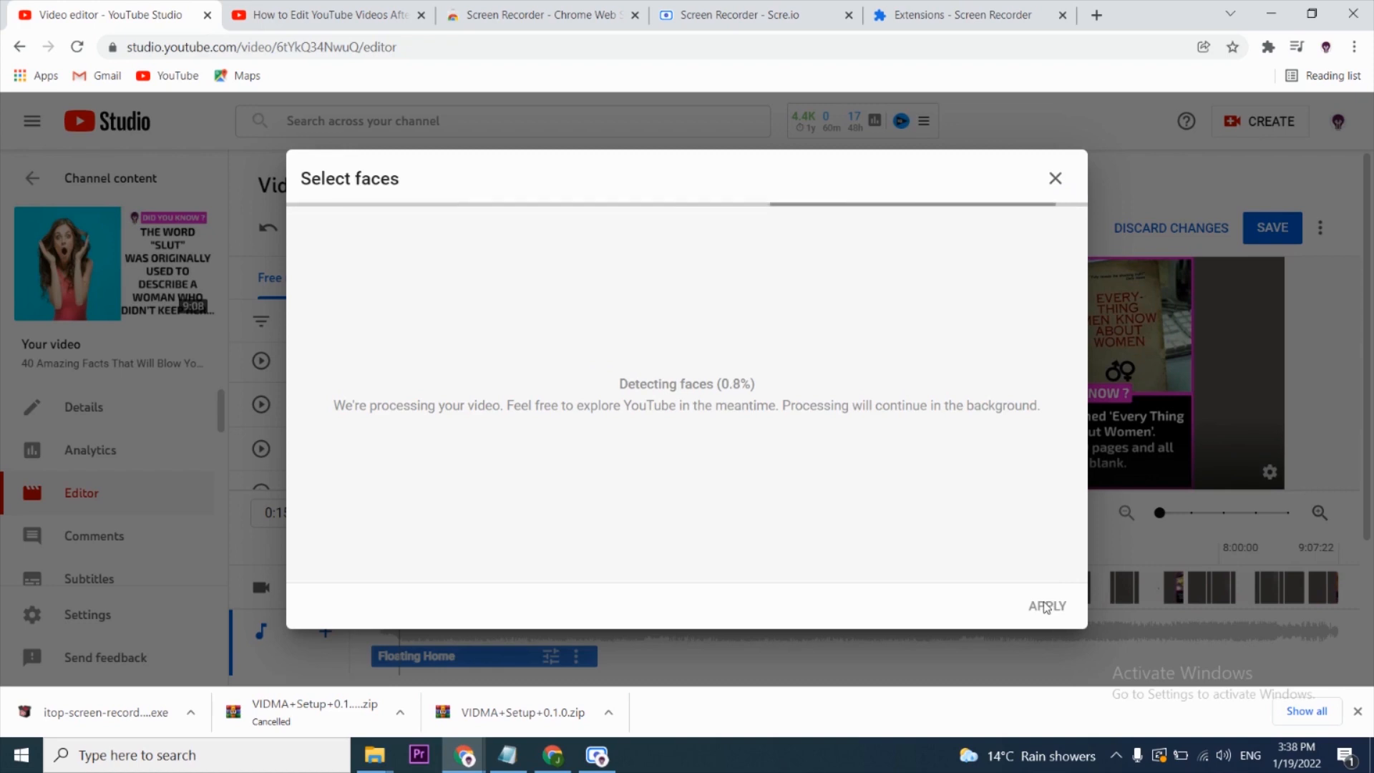
left_click(1056, 179)
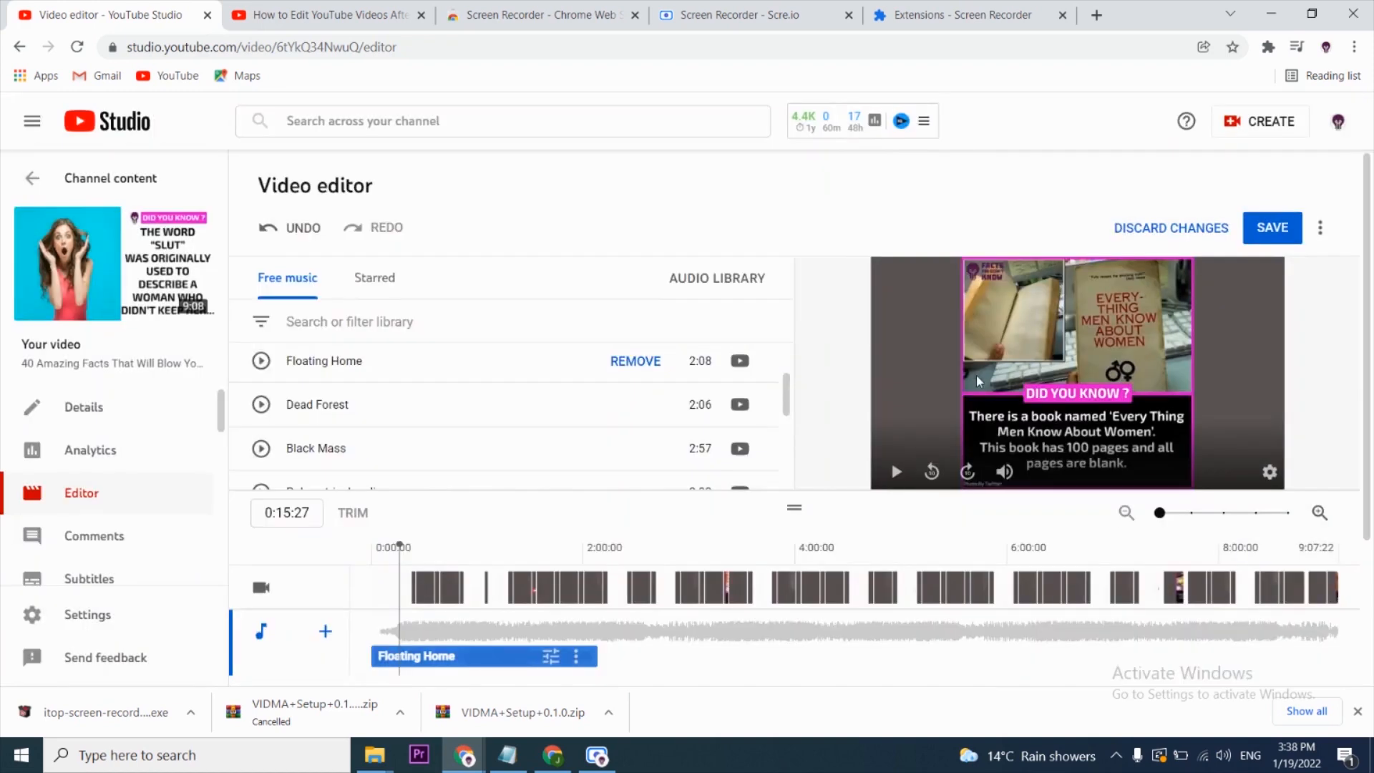
Step: Position the playhead near 1:50:00 on the picture of the two facing women and add a rectangular custom blur
scroll(976, 375, "down", 2)
left_click(530, 443)
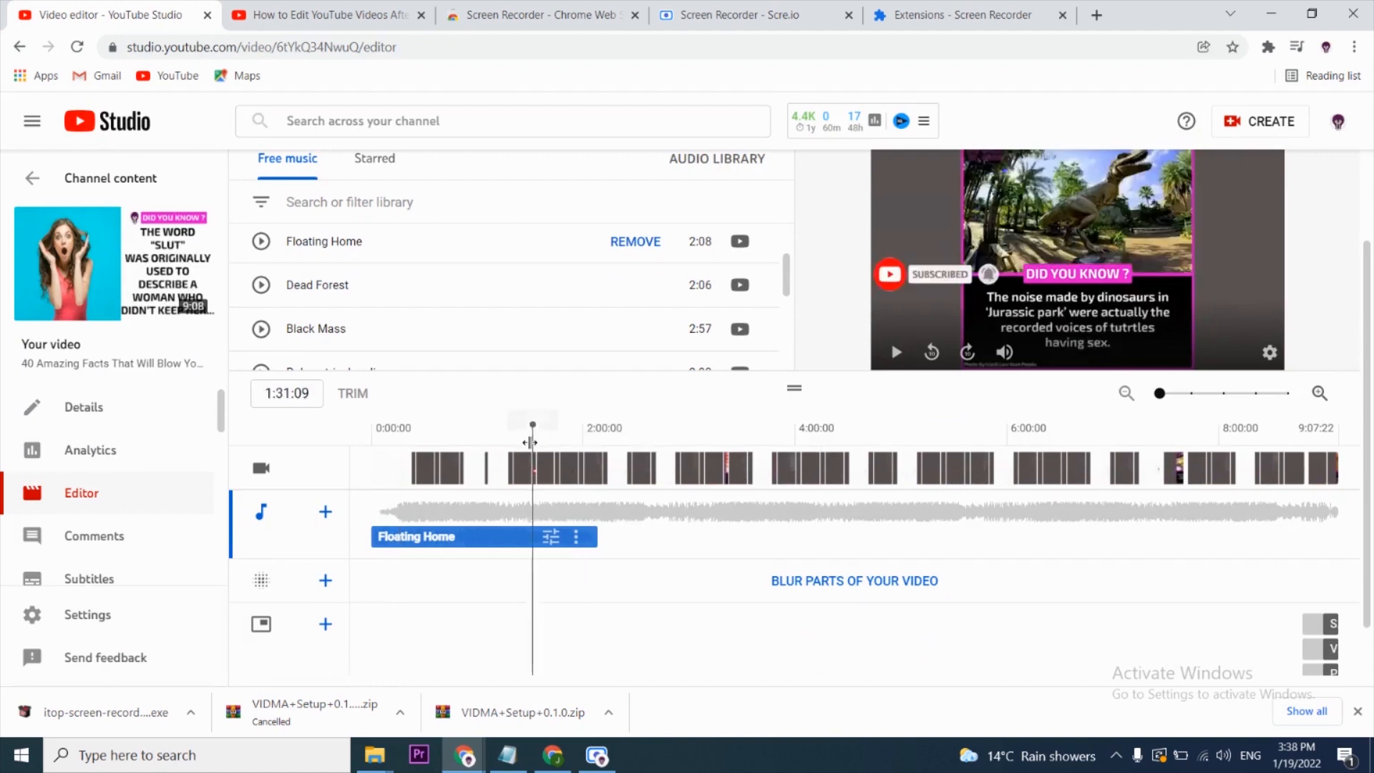
left_click(565, 440)
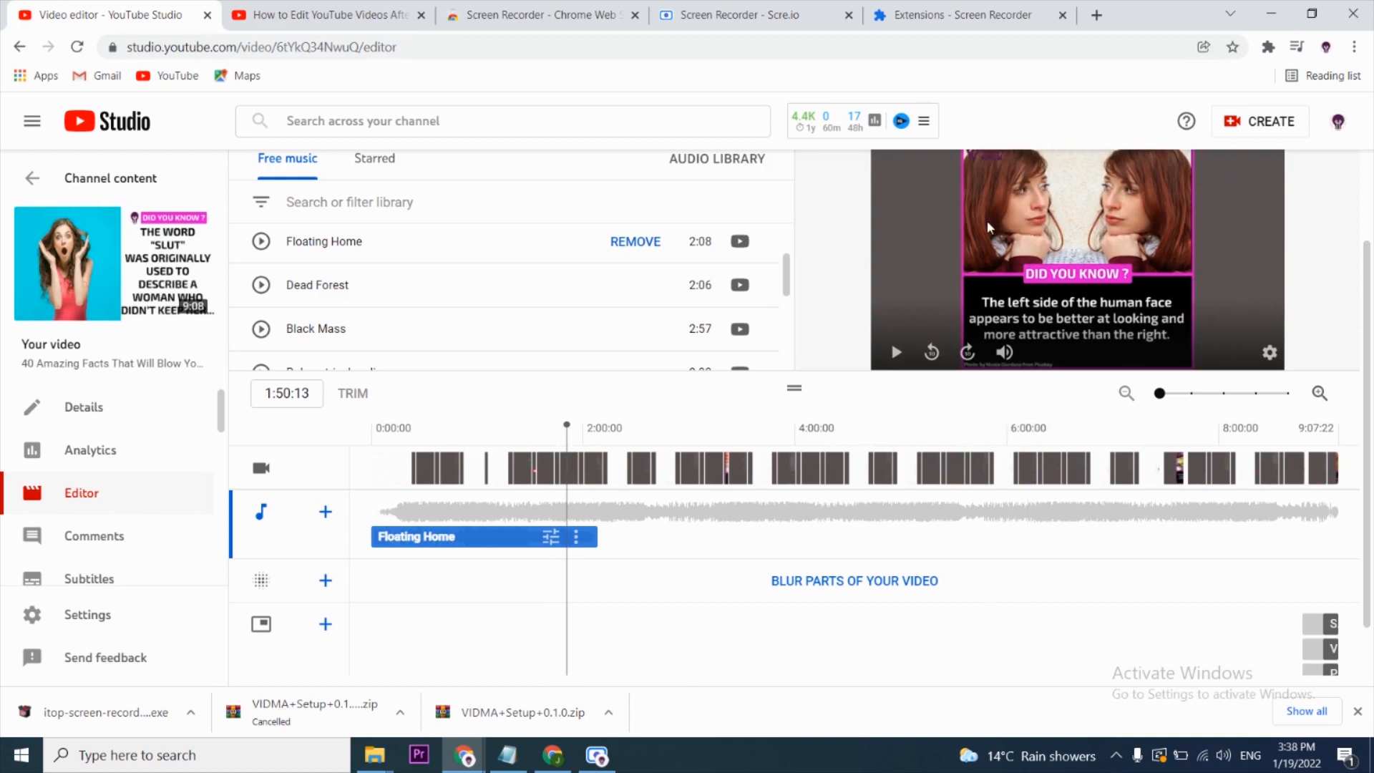
left_click(326, 581)
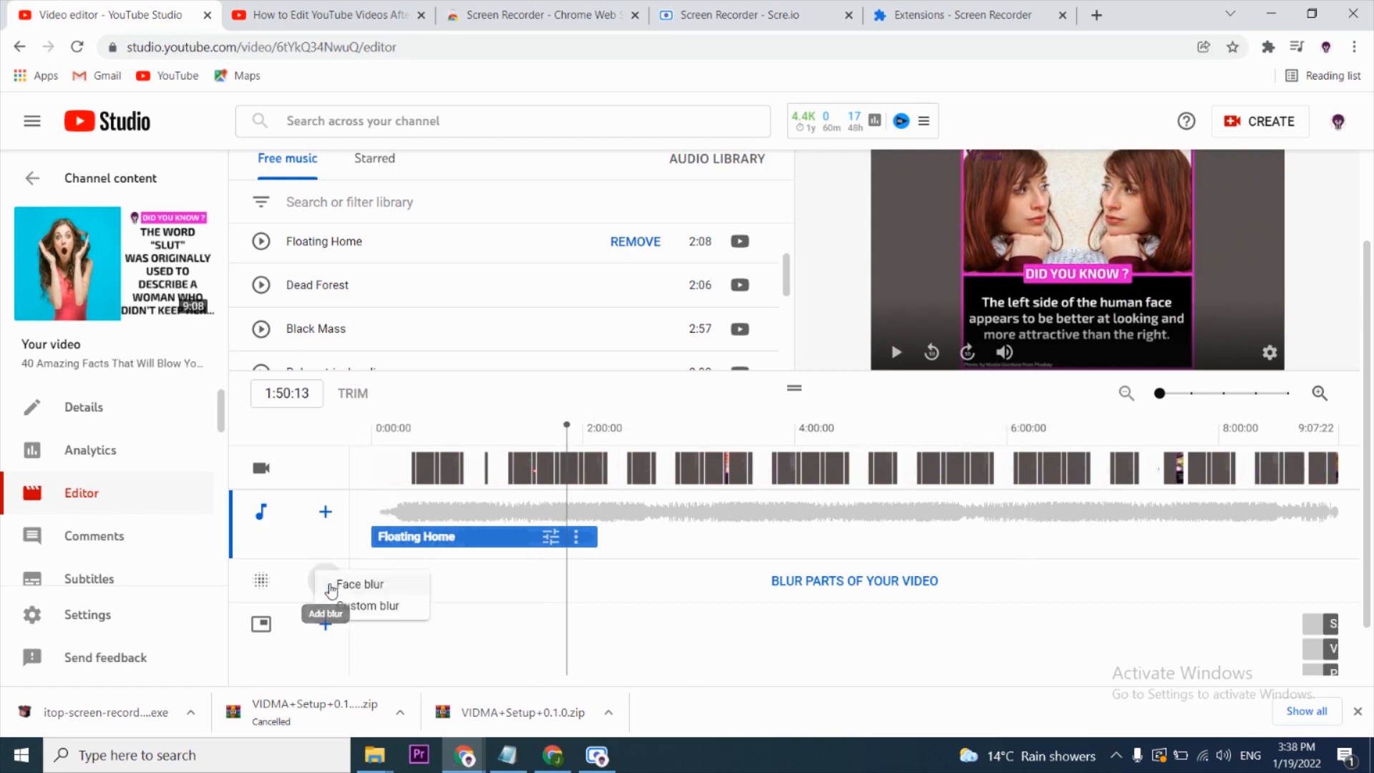
left_click(387, 606)
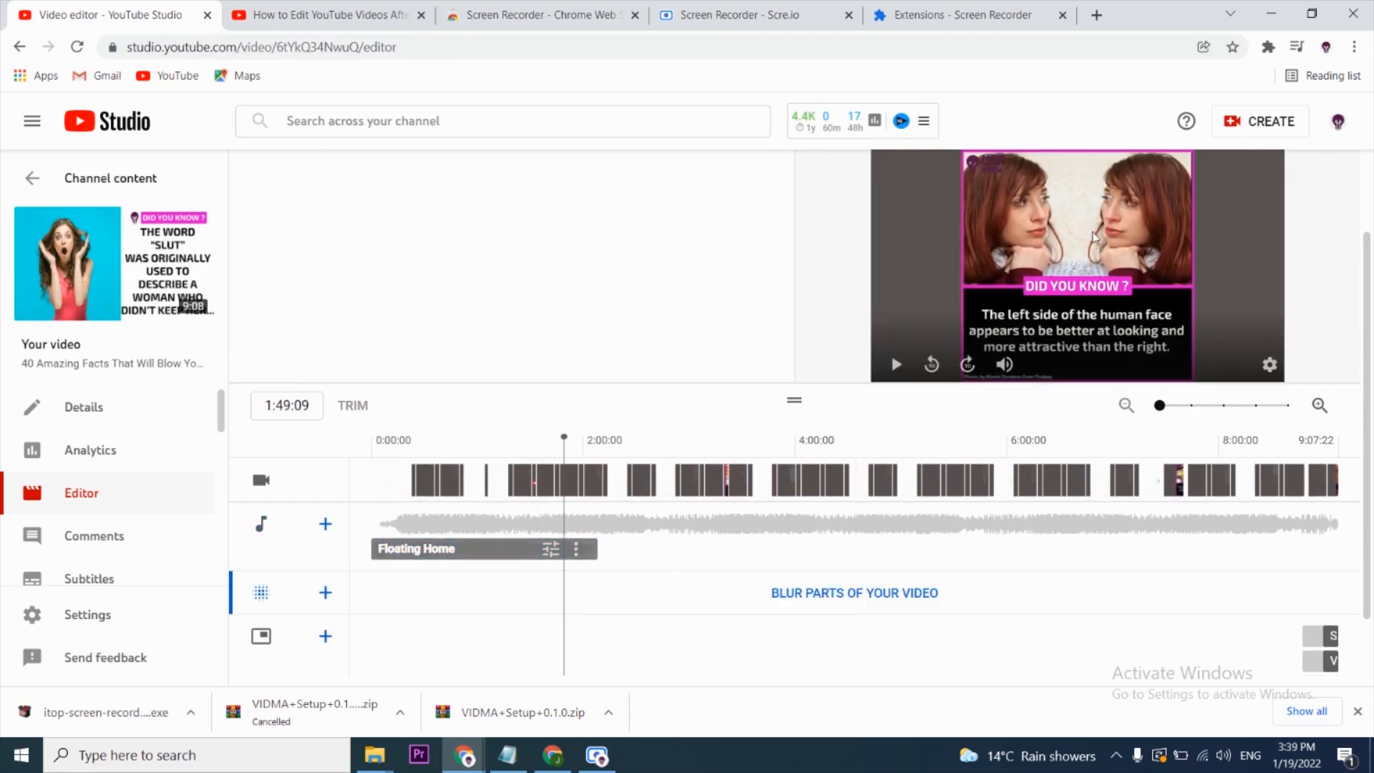
left_click(327, 593)
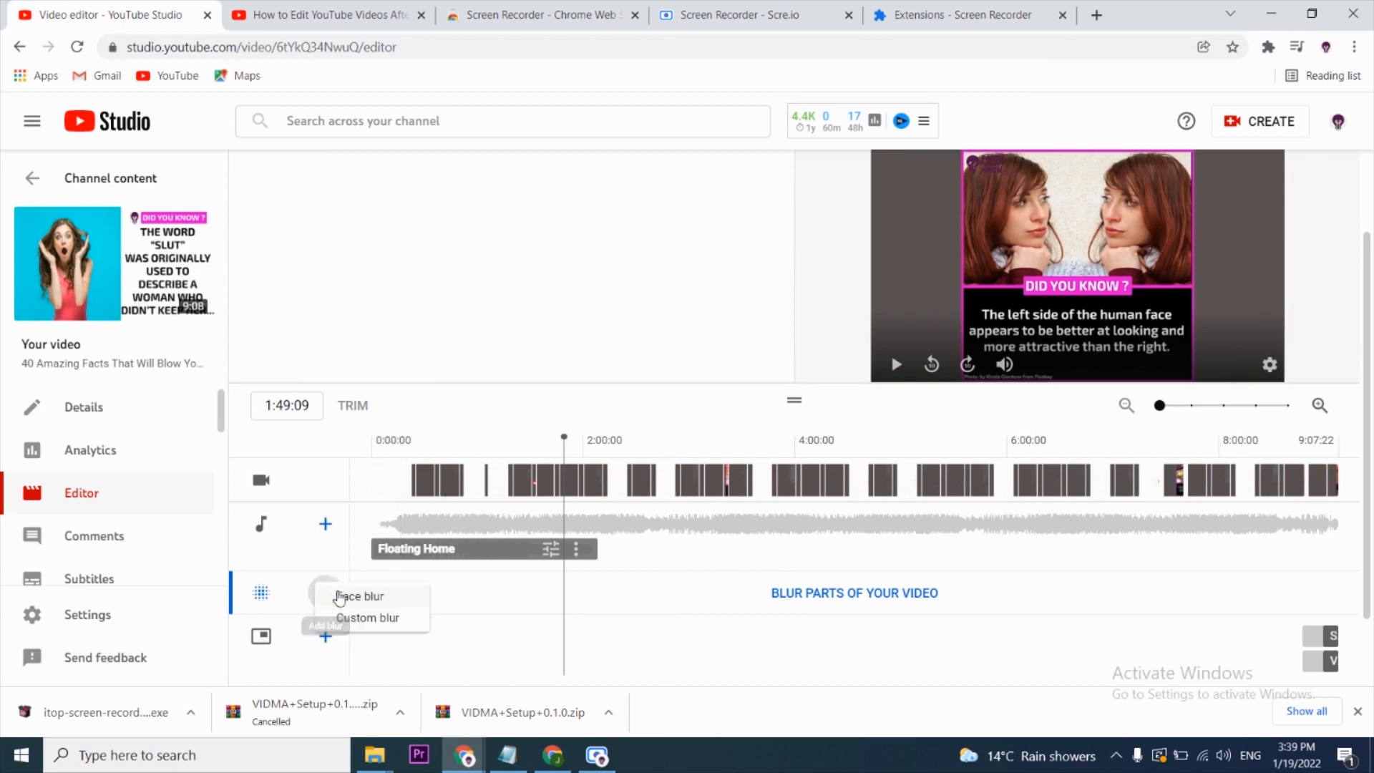
left_click(386, 624)
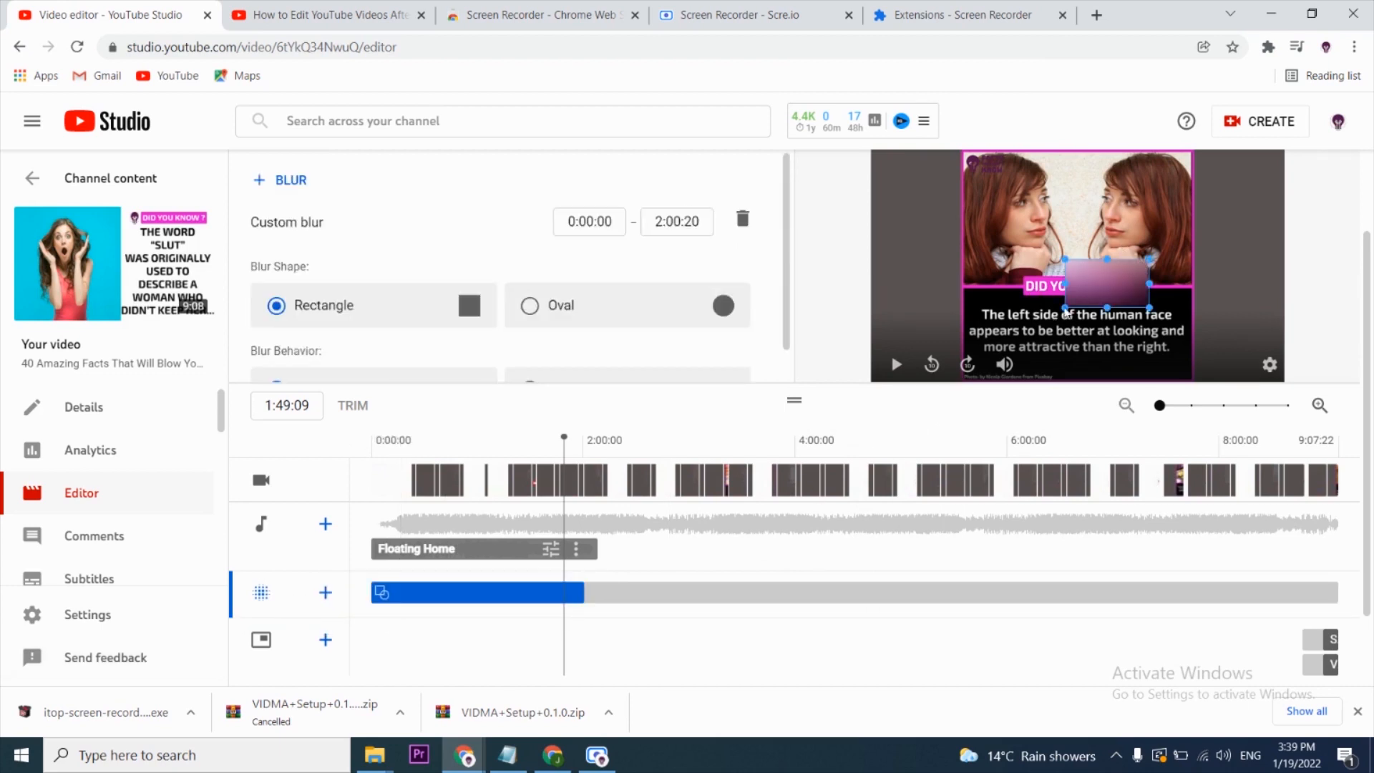
Step: Move and enlarge the blur rectangle so that it covers the face of the woman on the picture's right side
left_click_drag(1125, 270, 1139, 177)
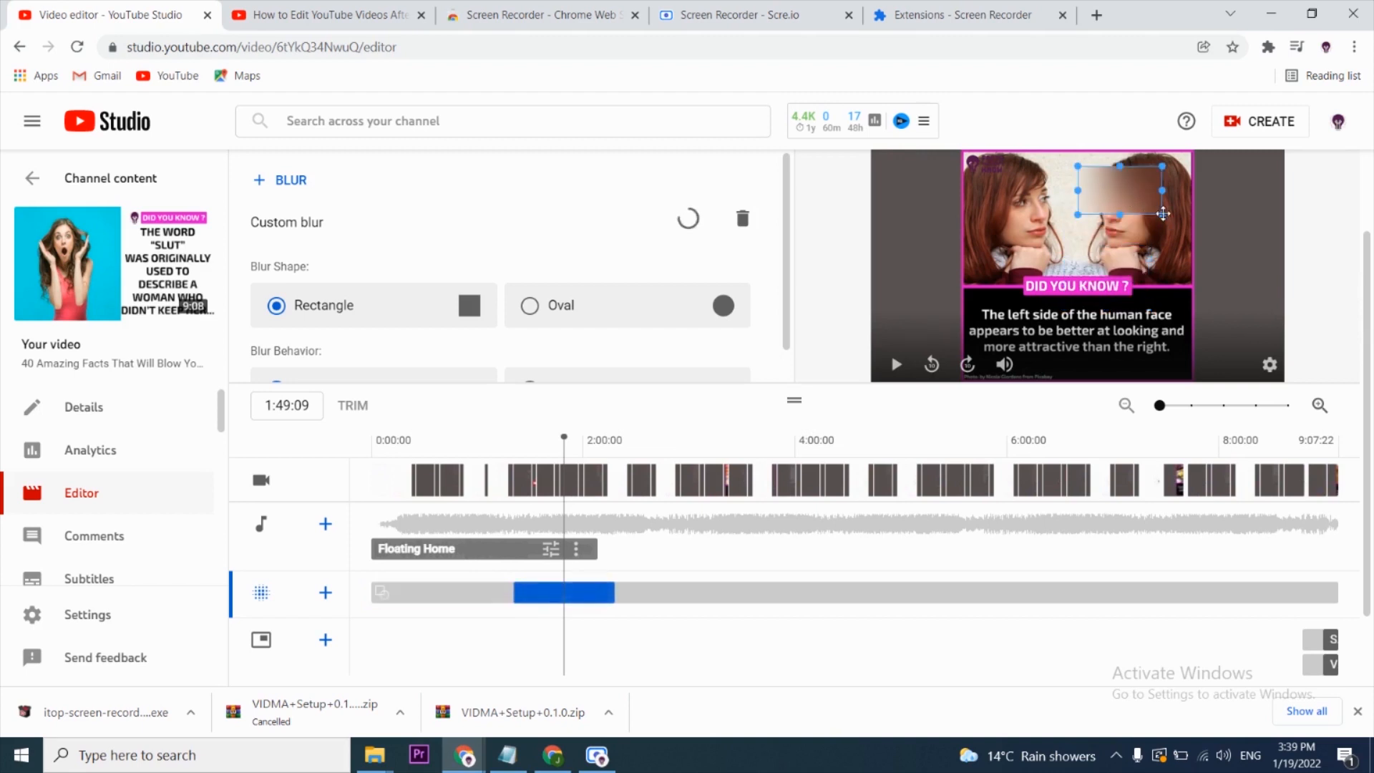
left_click_drag(1168, 245, 1200, 276)
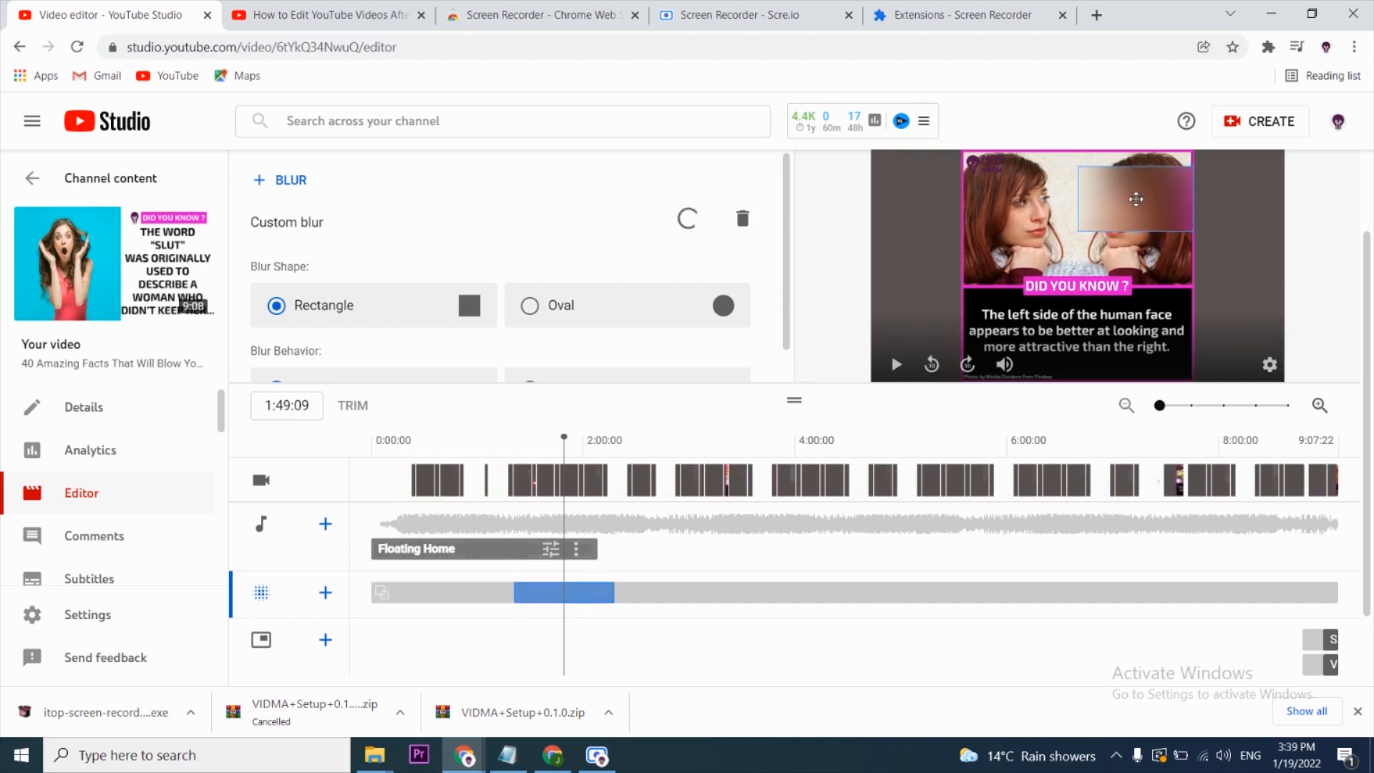
left_click_drag(1127, 184, 1094, 222)
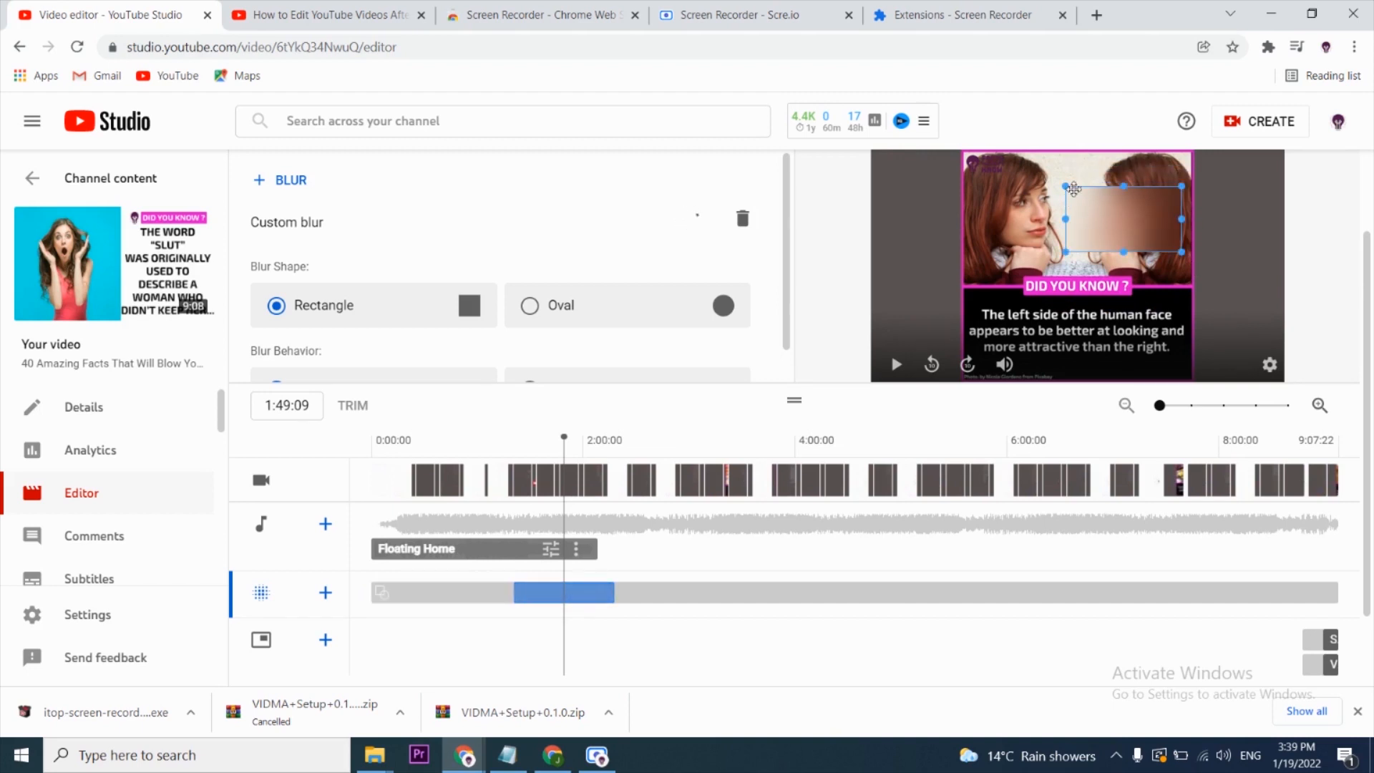
mouse_move(1066, 187)
left_mouse_down()
mouse_move(1110, 205)
mouse_move(1063, 184)
left_mouse_up()
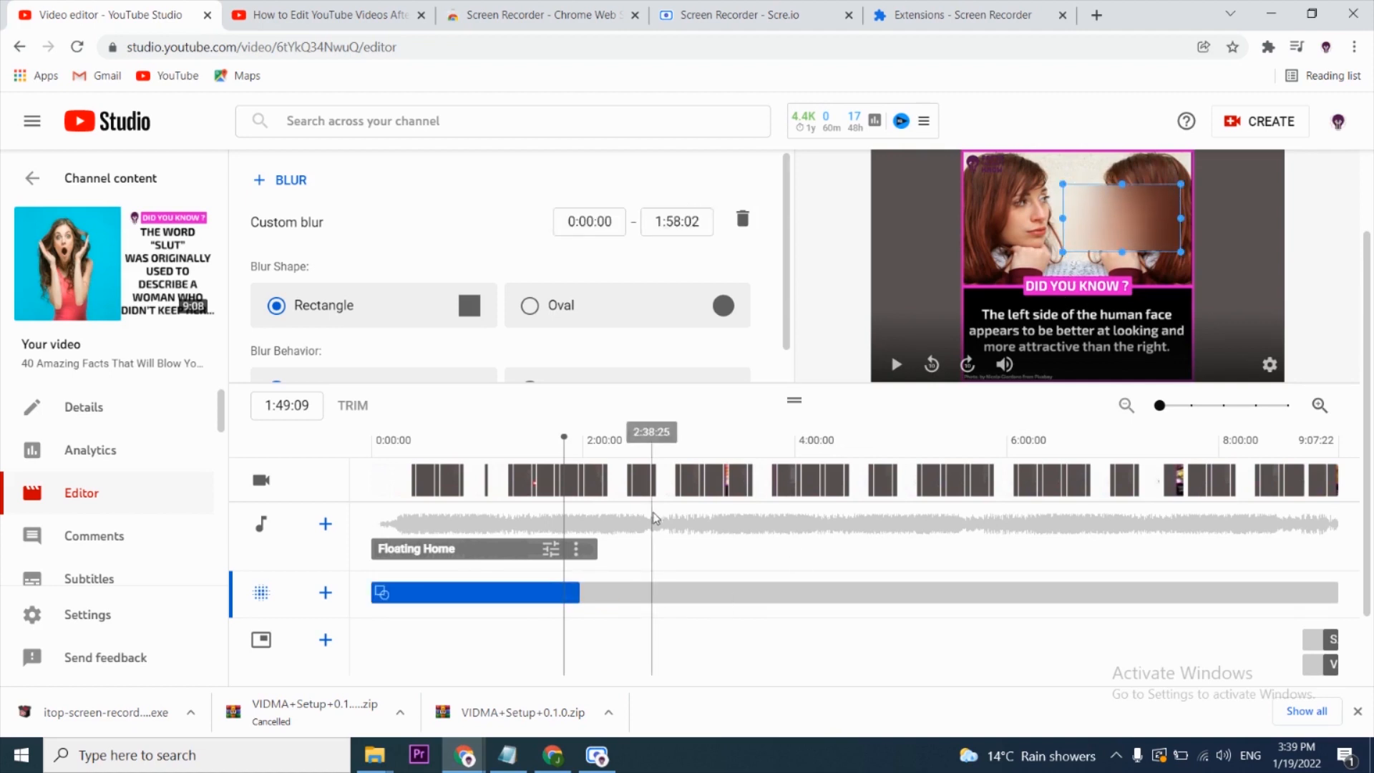
Step: Set the playhead to 1:47:00 and play a few seconds of the video to check the custom blur
left_click(557, 453)
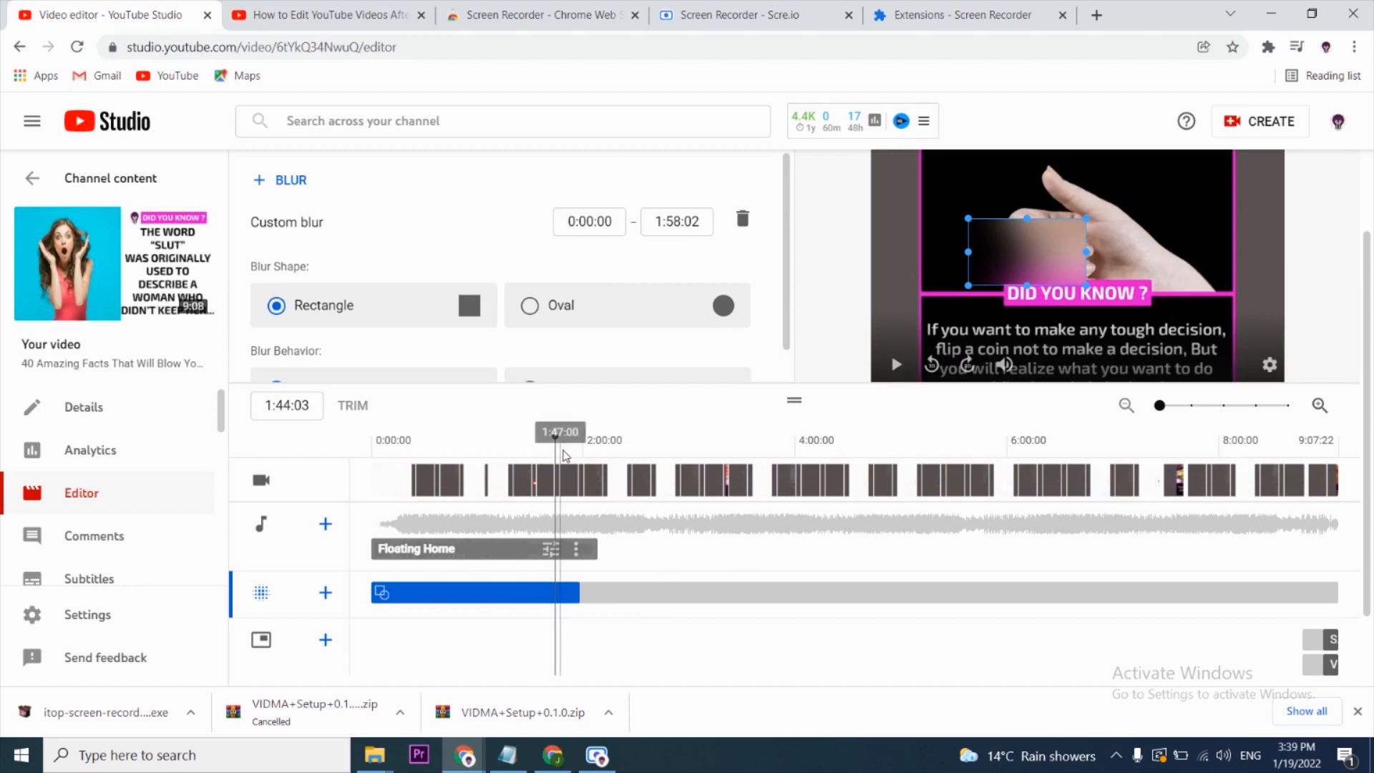
left_click(561, 449)
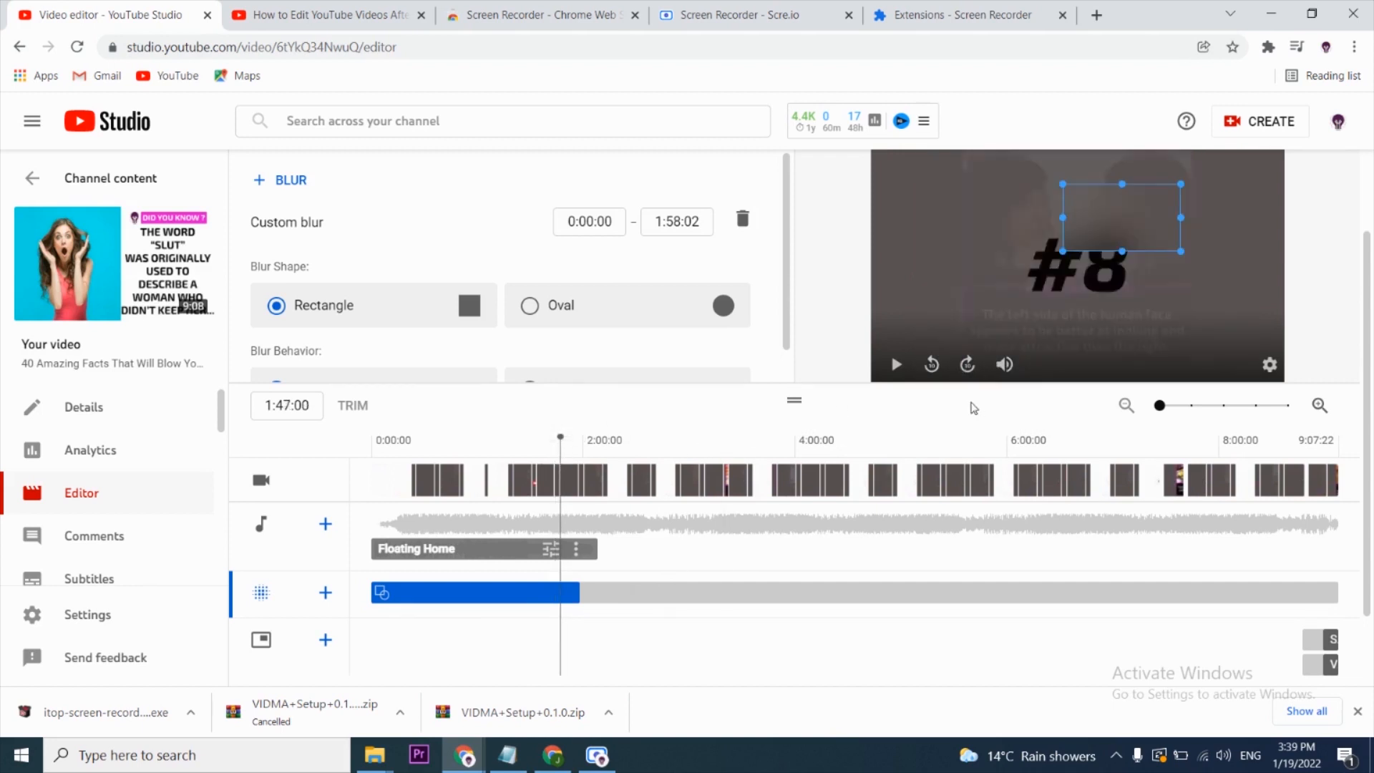
left_click(897, 365)
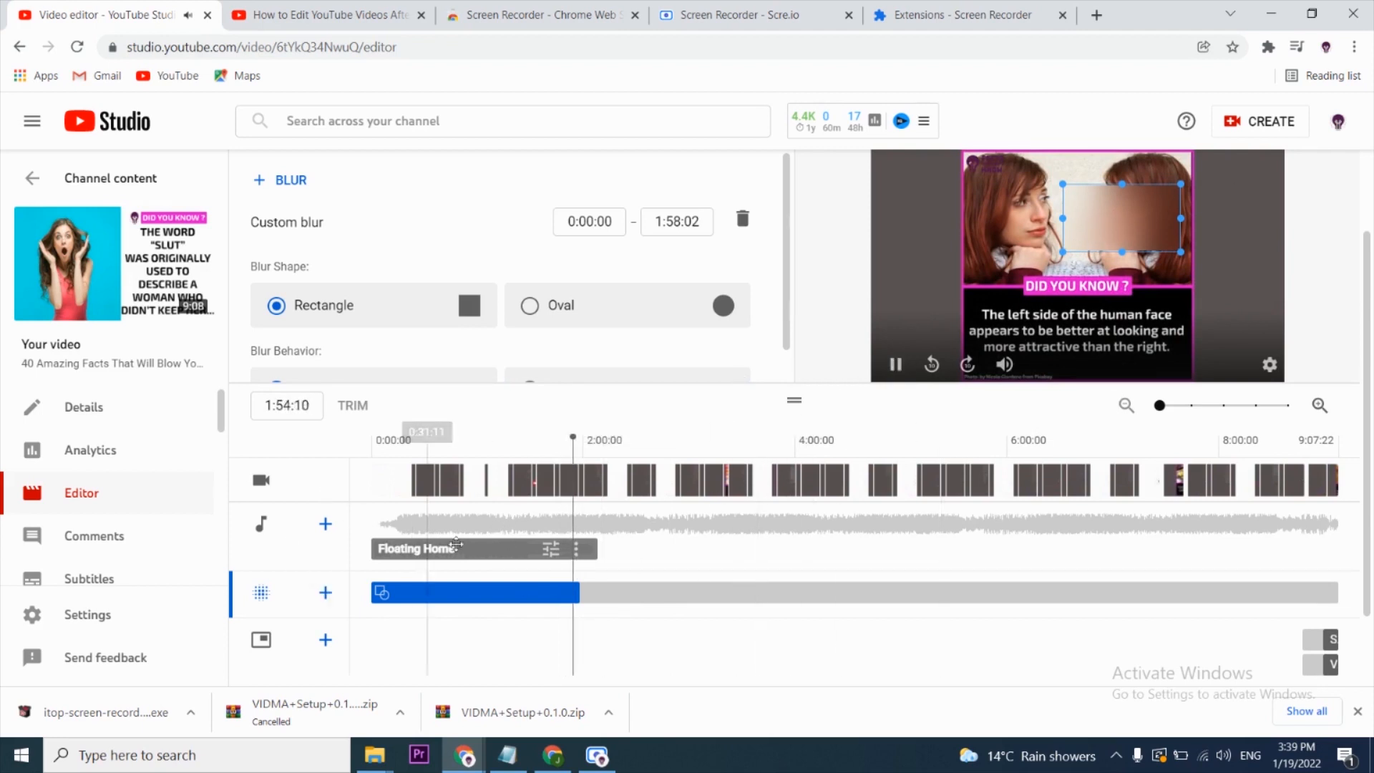
left_click(910, 367)
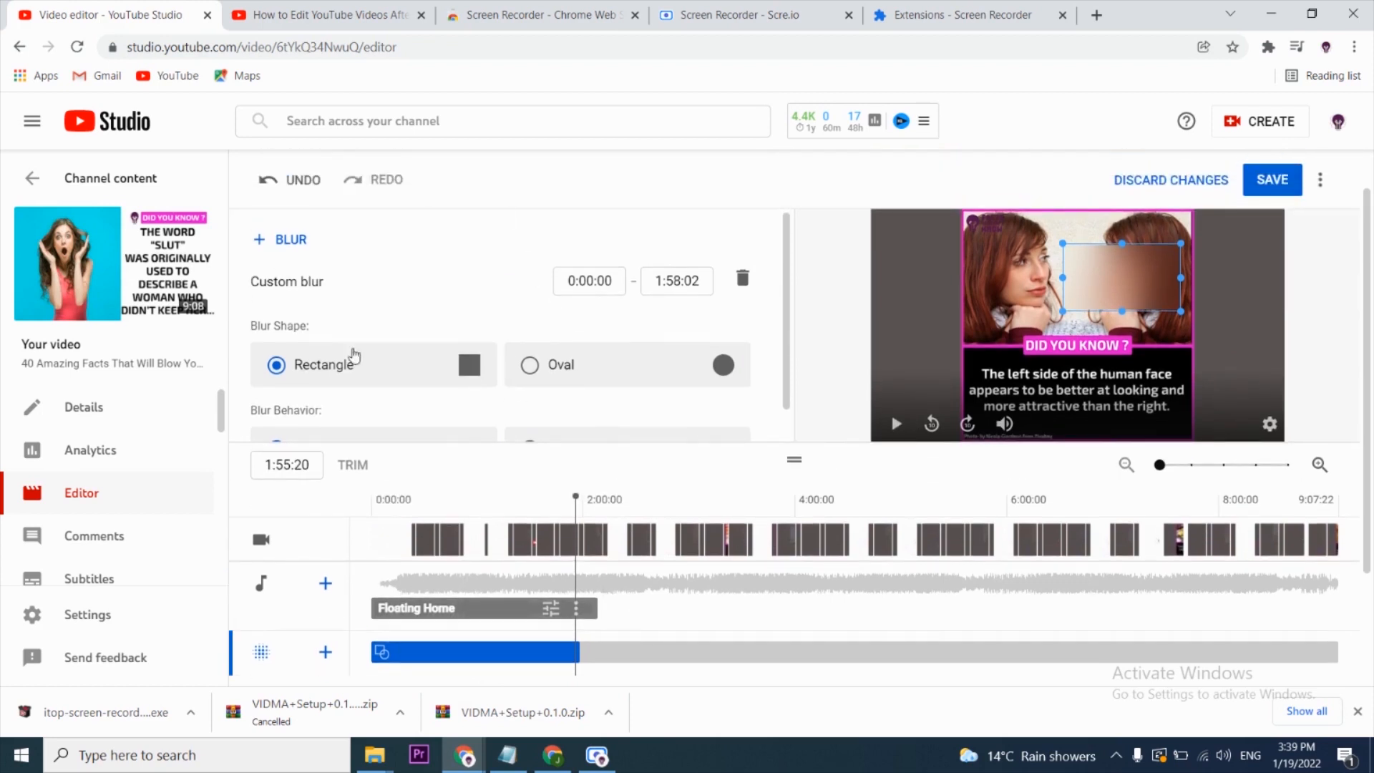
Step: Examine the custom blur's shape and behavior options and the available blur types without adding another blur
scroll(429, 301, "down", 1)
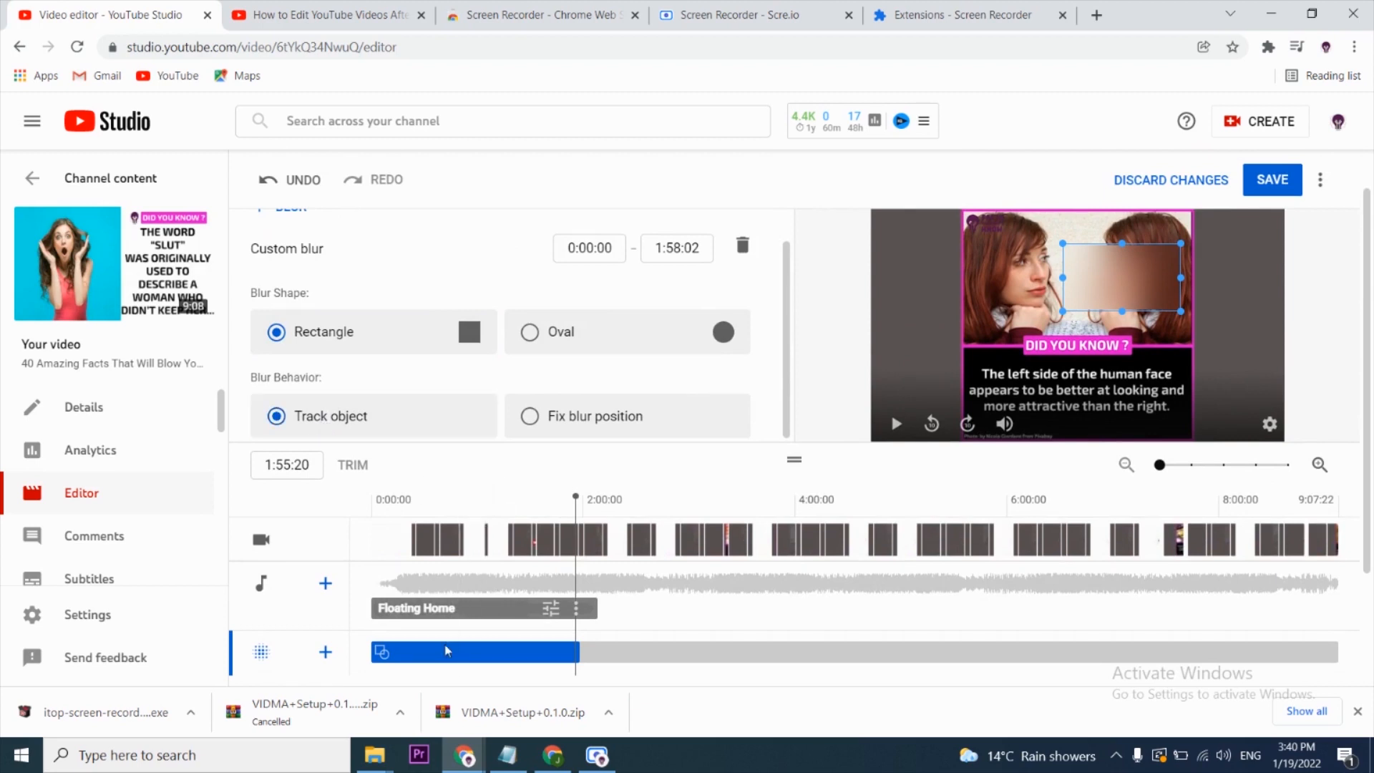
scroll(446, 650, "down", 1)
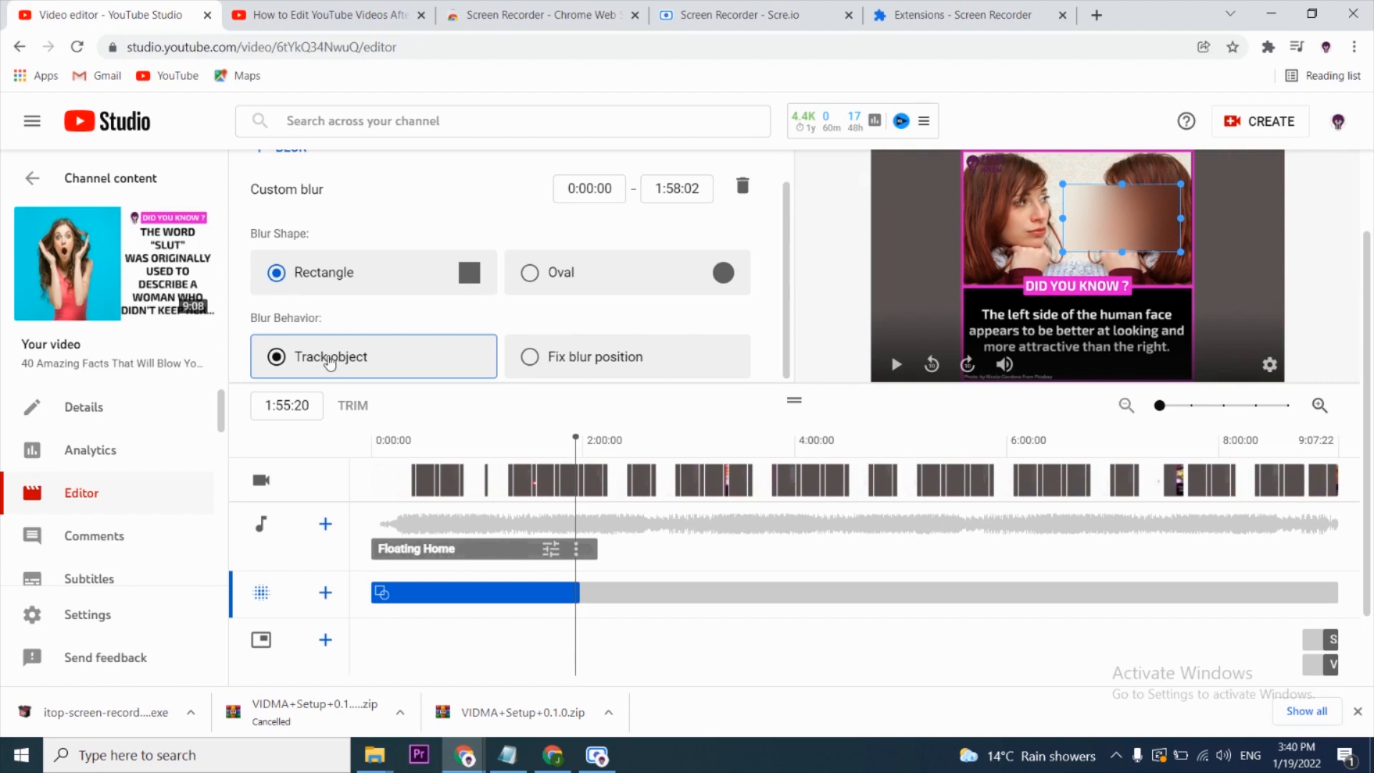
left_click(326, 600)
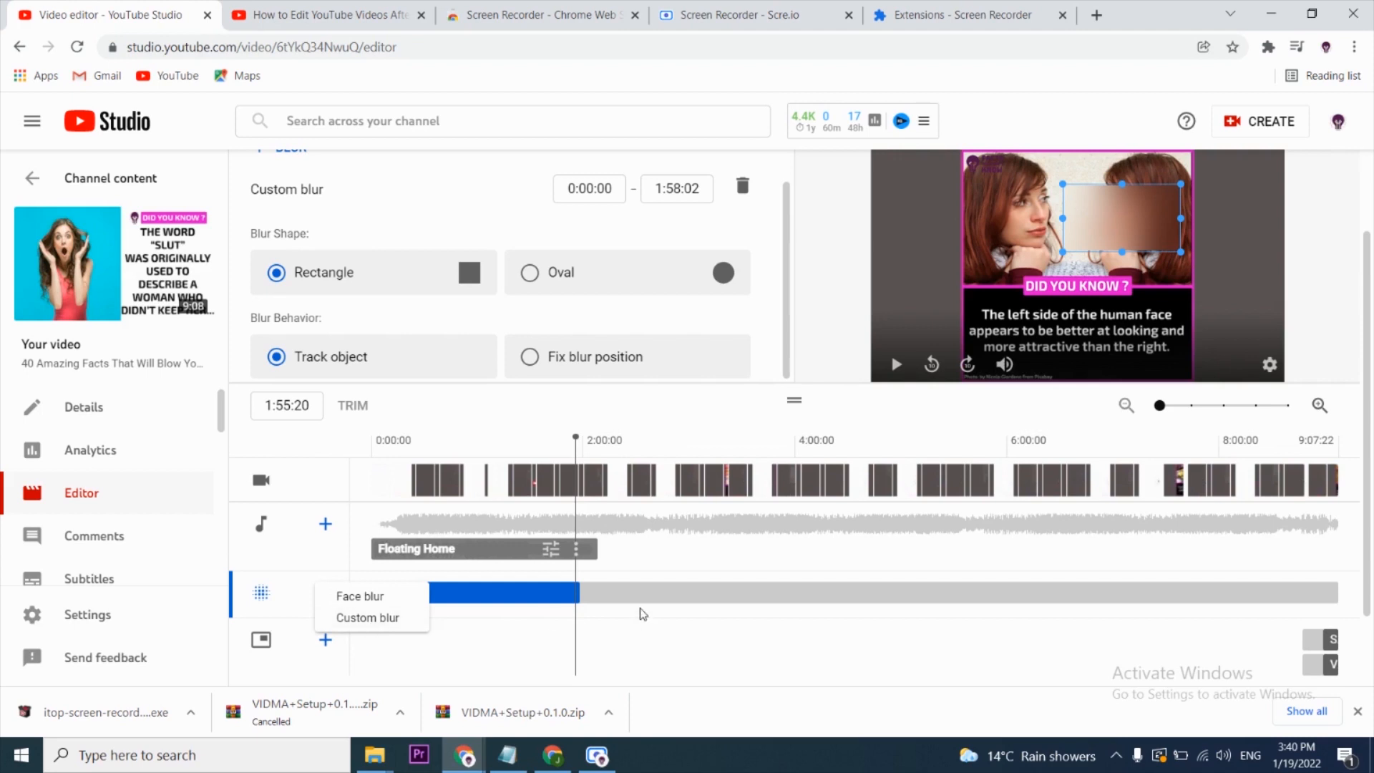
left_click(673, 559)
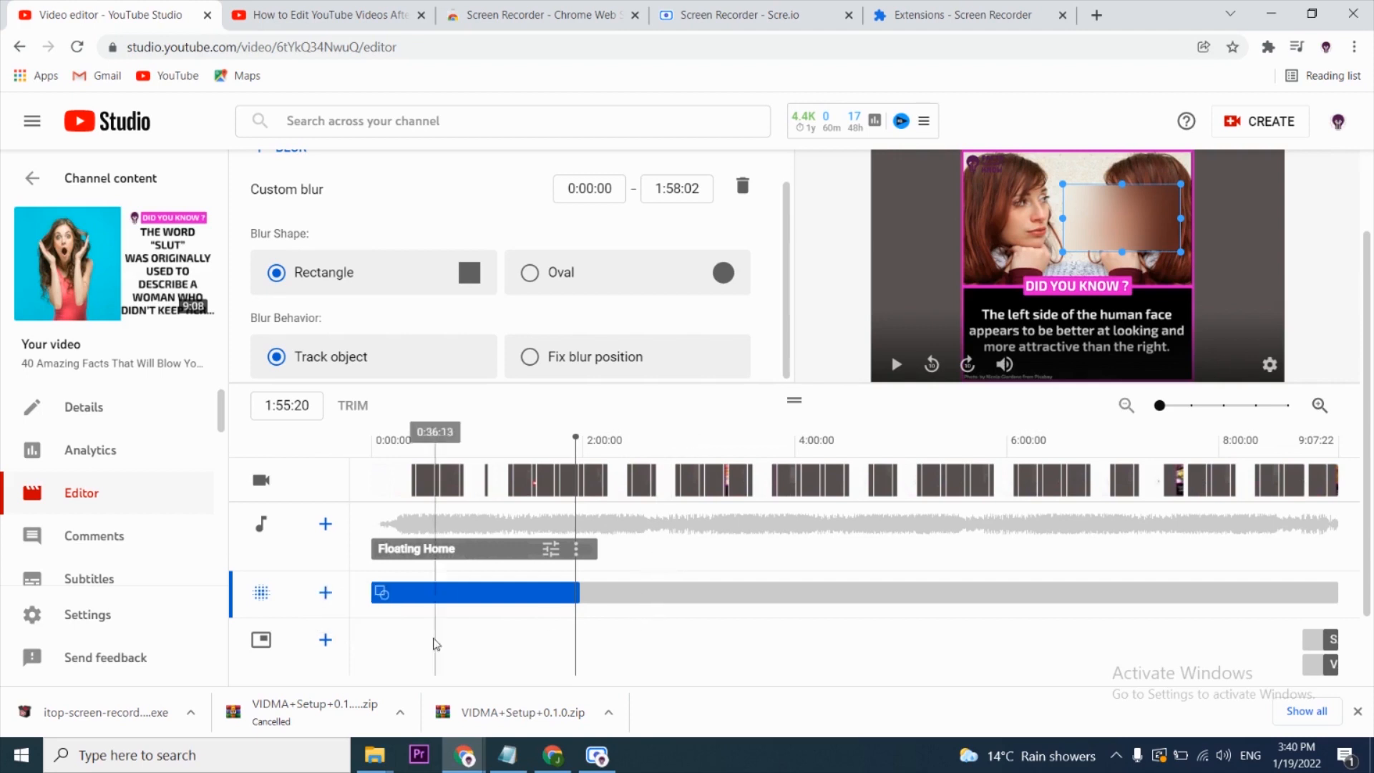
left_click(329, 597)
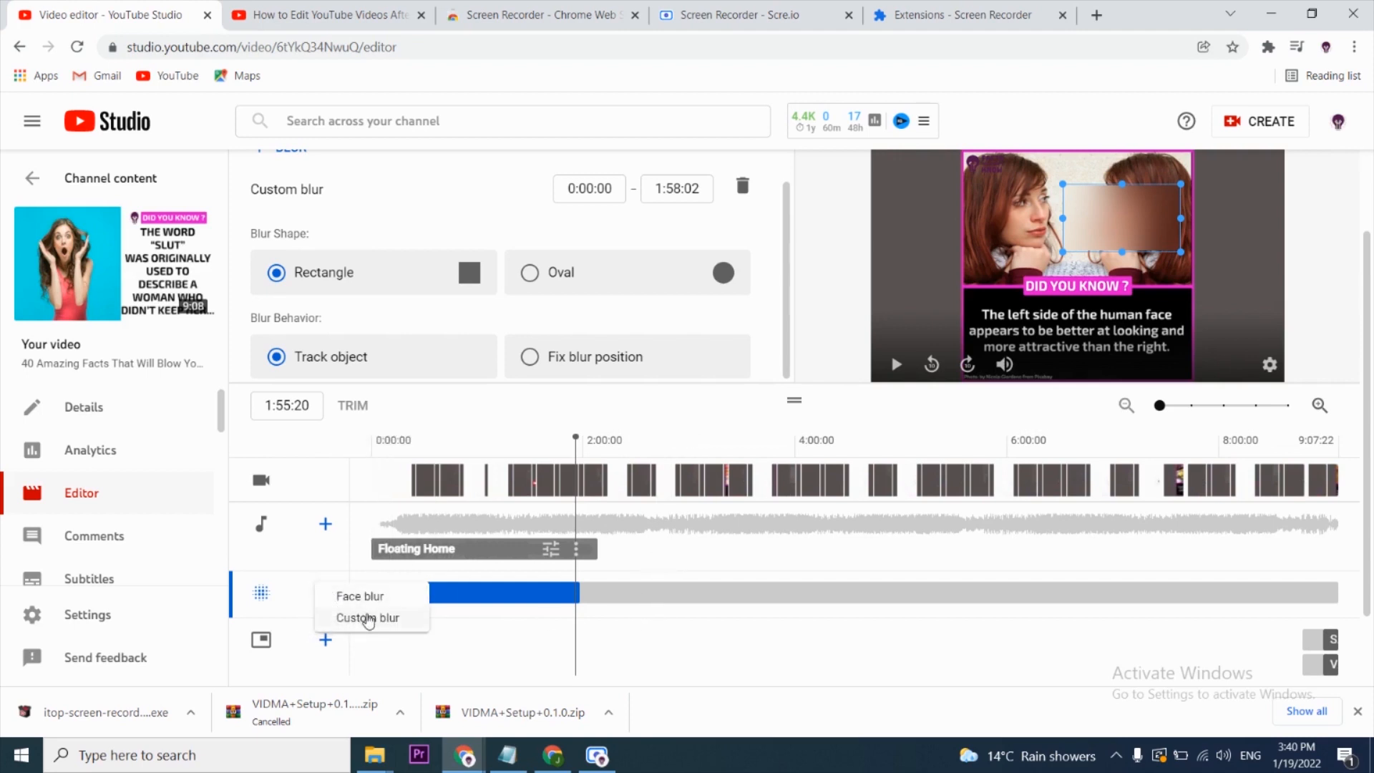
left_click(673, 548)
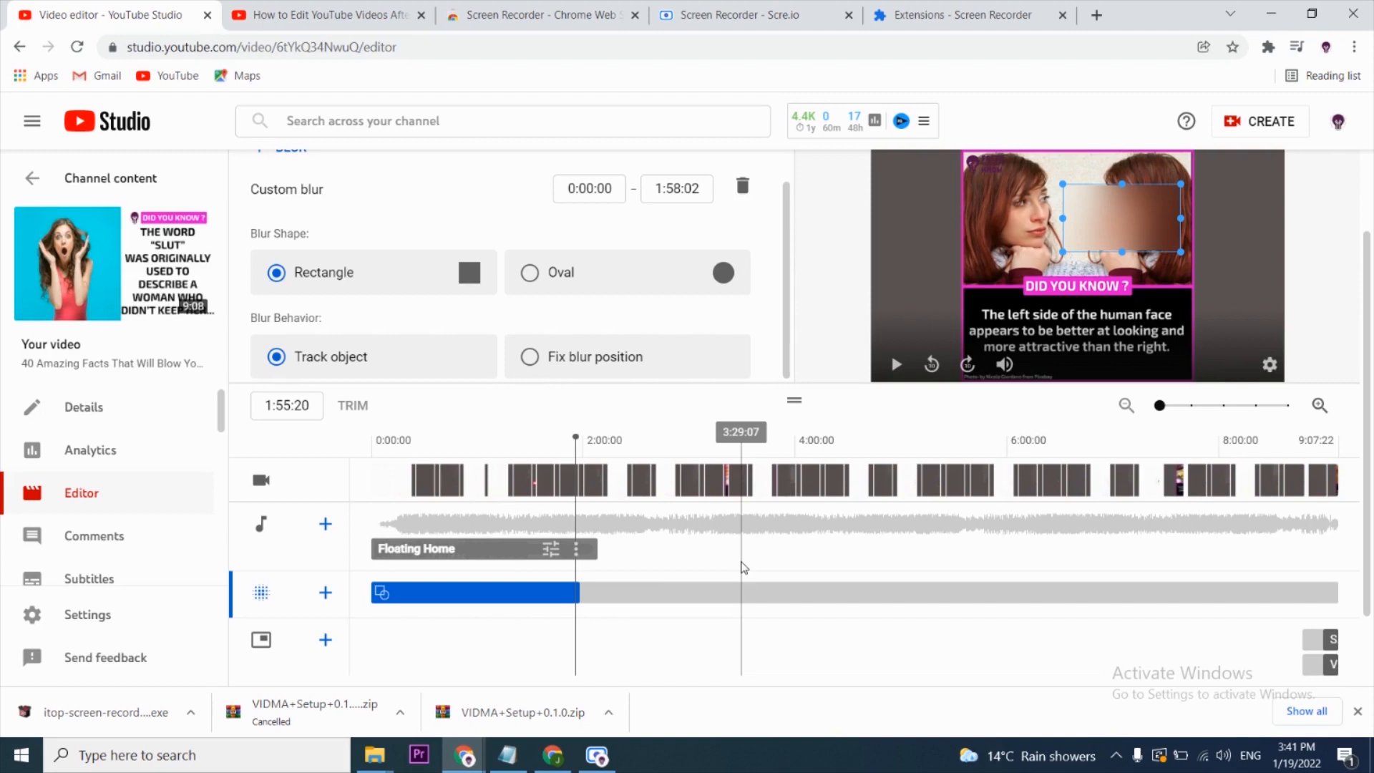
key("alt+Tab")
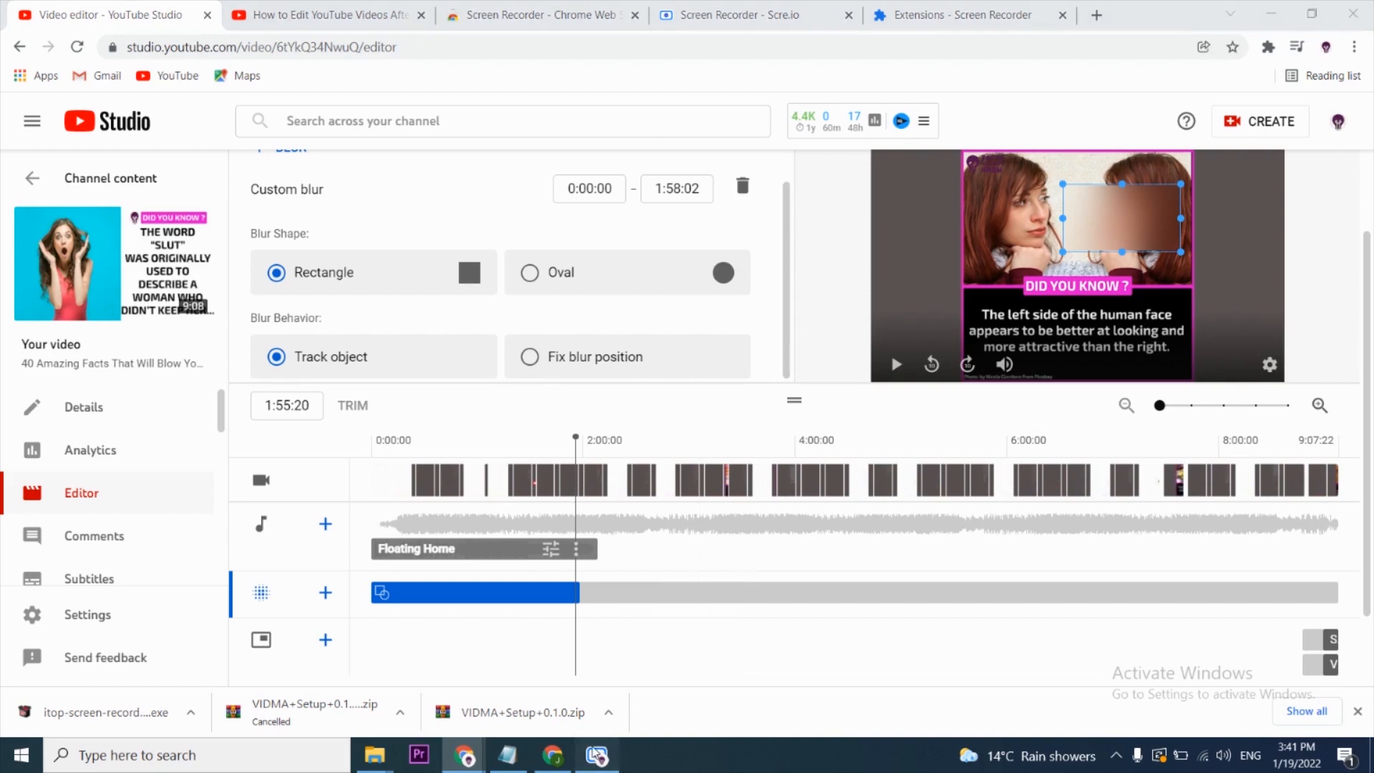